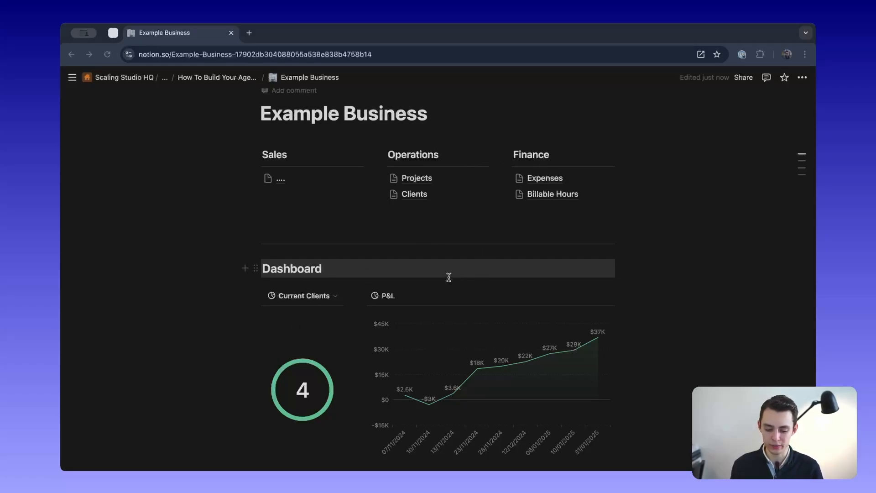
# Step: Insert a divider line in the empty block beneath the dashboard charts on the Example Business page
pyautogui.scroll(-1, 356, 406)
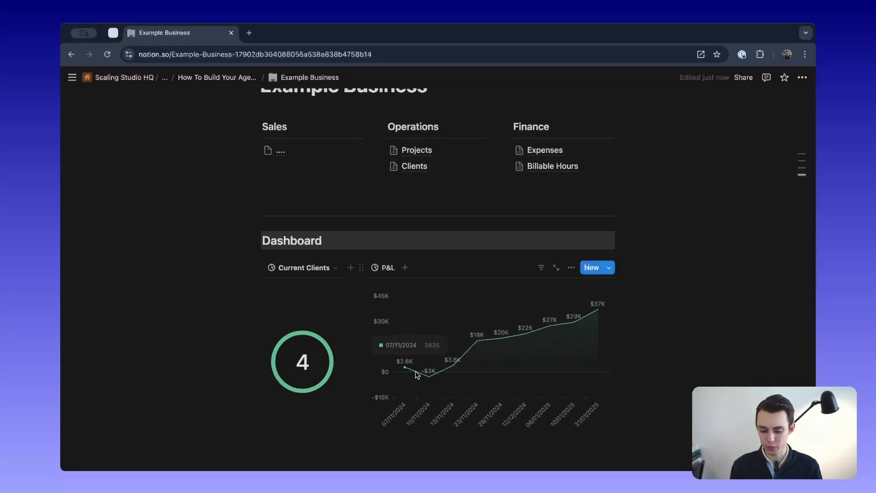
pyautogui.scroll(5, 432, 217)
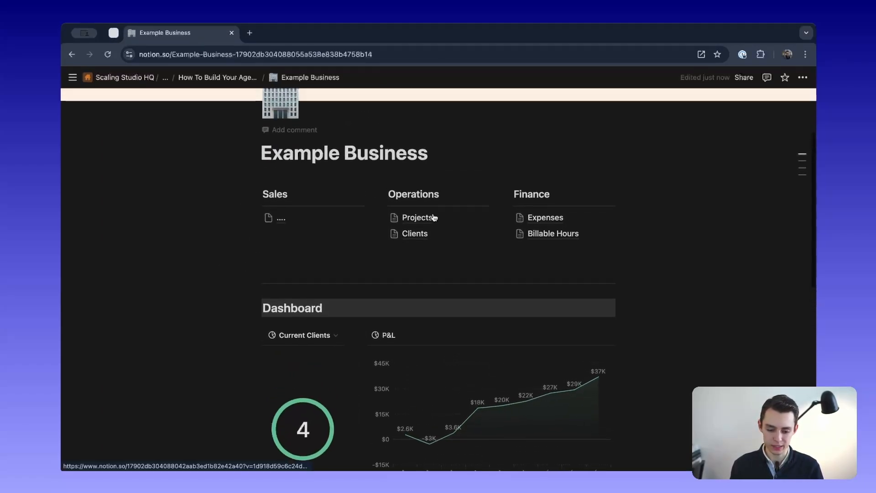
pyautogui.scroll(-3, 381, 186)
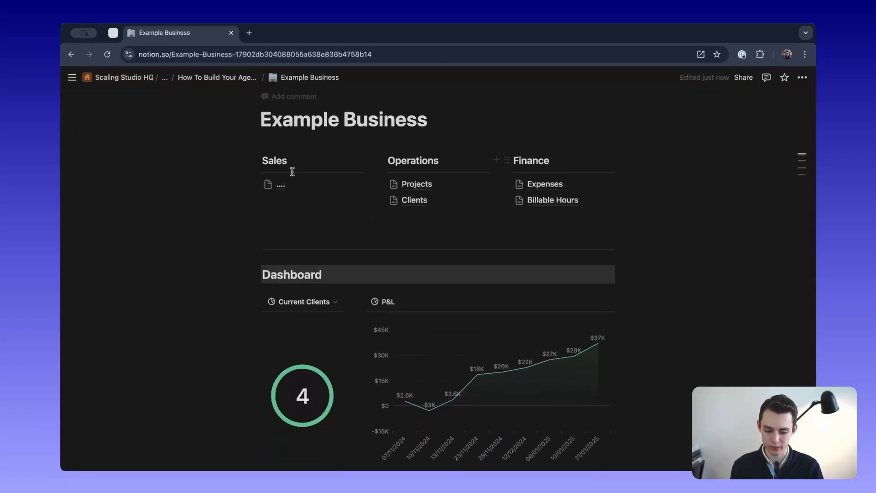
pyautogui.scroll(-8, 419, 344)
pyautogui.click(367, 373)
pyautogui.press('BackSpace')
pyautogui.write('---')
# Step: Widen the Sales column by shifting the boundary between the Sales and Operations columns
pyautogui.scroll(10, 404, 312)
pyautogui.scroll(-2, 404, 315)
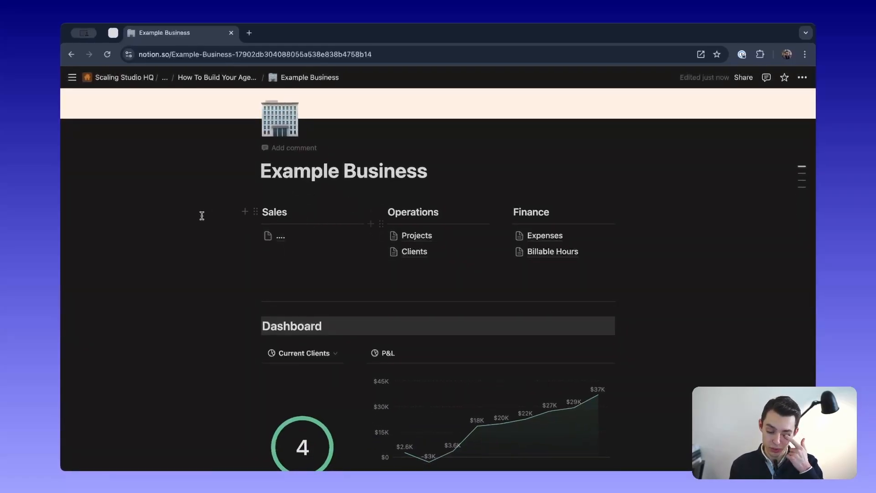
pyautogui.scroll(2, 327, 236)
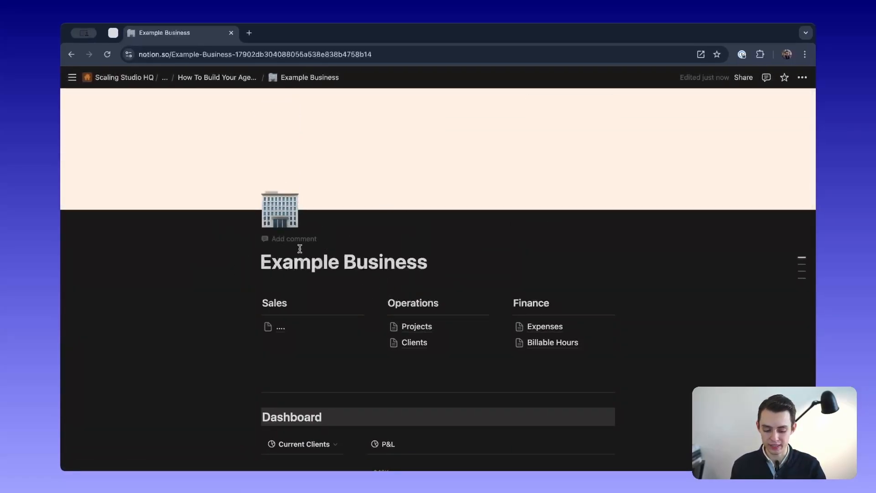
pyautogui.scroll(-8, 381, 164)
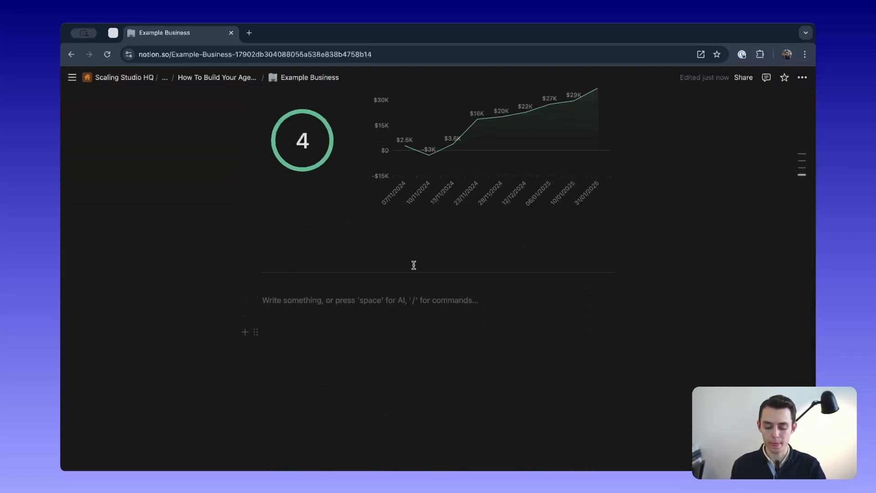
pyautogui.scroll(8, 395, 215)
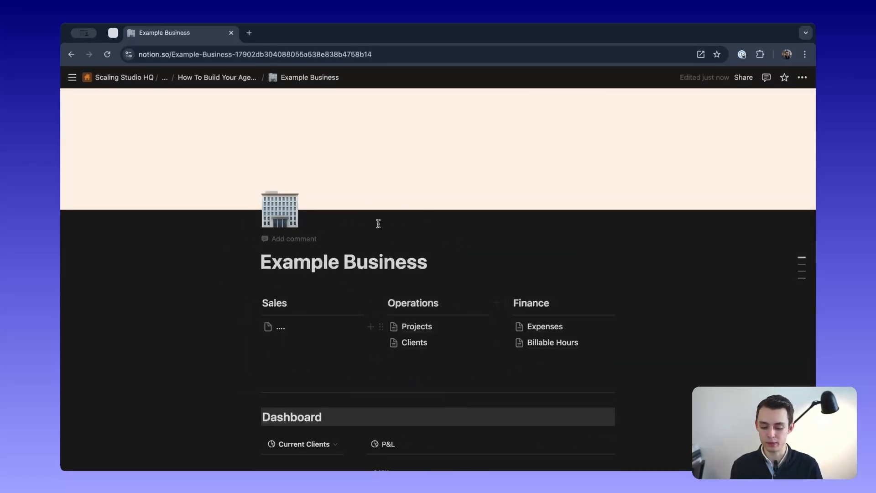
pyautogui.scroll(-3, 454, 348)
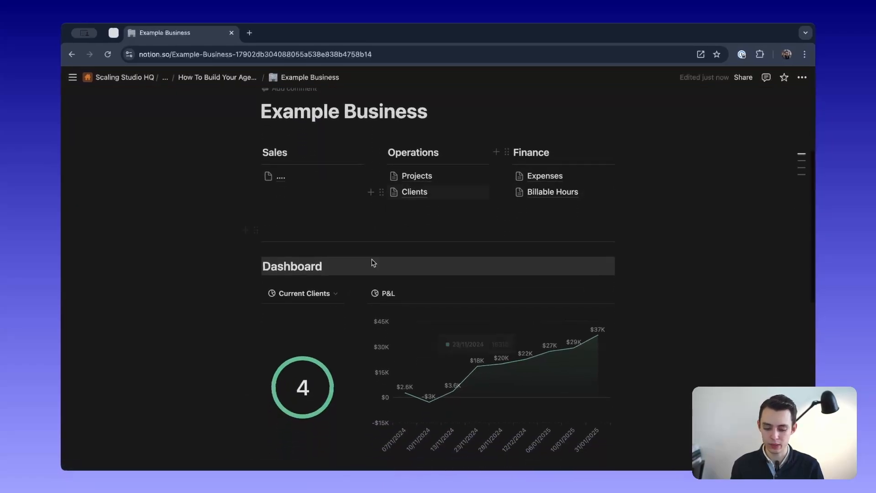
pyautogui.moveTo(379, 134); pyautogui.dragTo(407, 200)
pyautogui.scroll(-3, 525, 182)
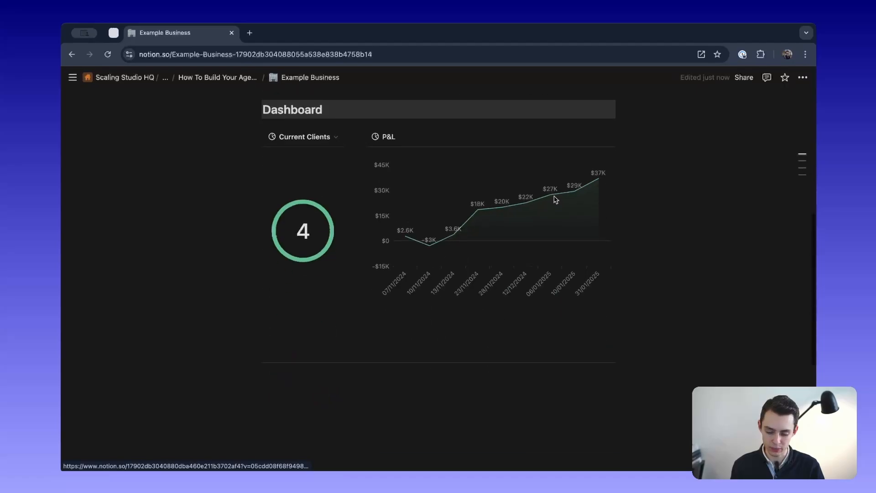
pyautogui.click(321, 394)
pyautogui.scroll(6, 321, 394)
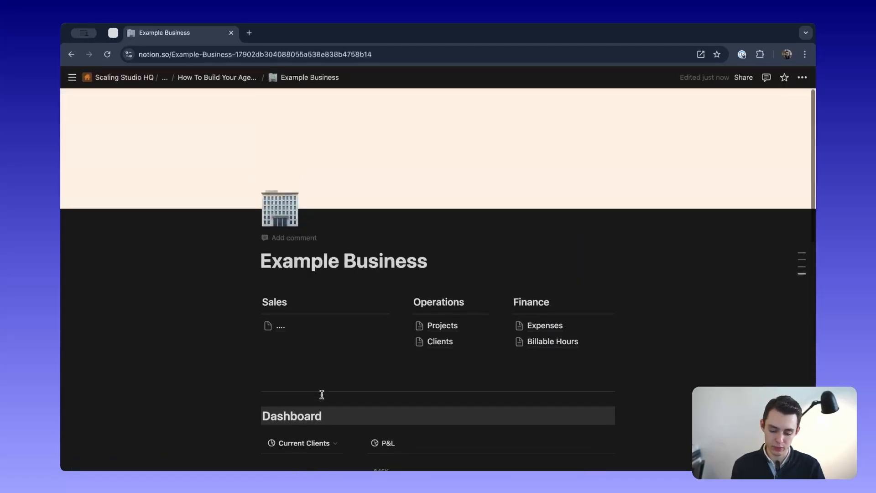
# Step: View the Projects, Clients, Expenses and Billable Hours databases one after another, returning to Example Business each time
pyautogui.click(441, 327)
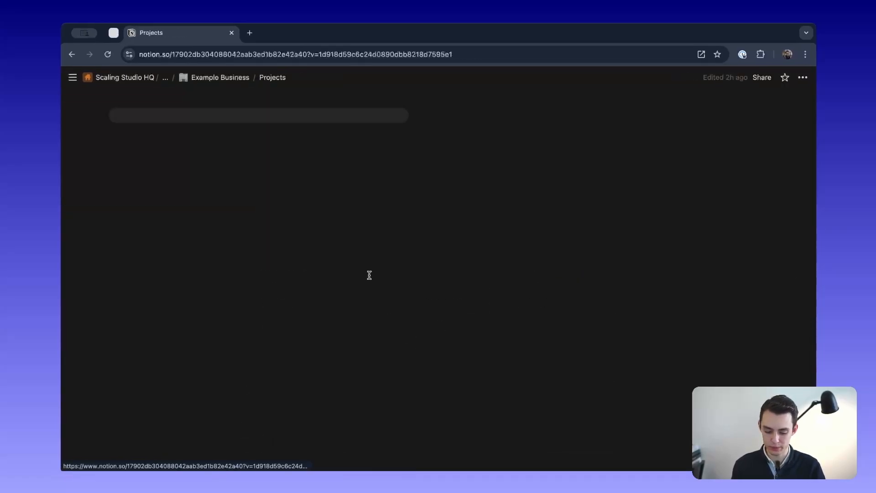
pyautogui.click(201, 78)
pyautogui.click(438, 345)
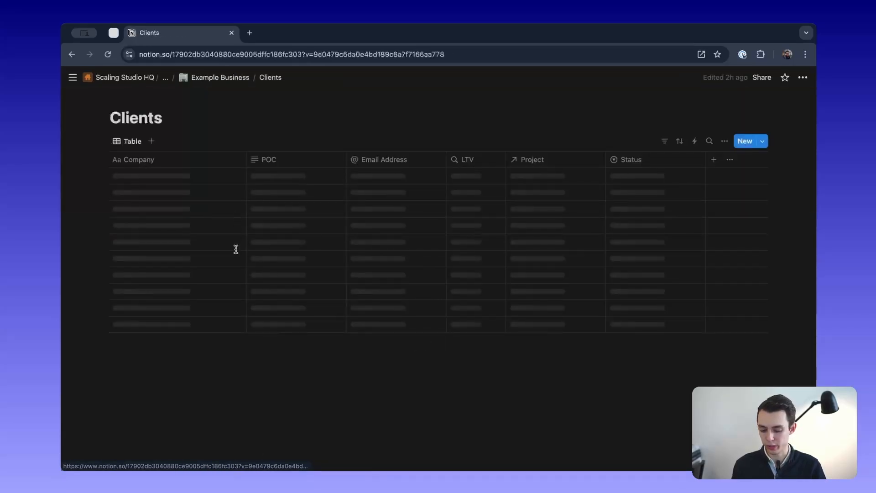
pyautogui.click(219, 77)
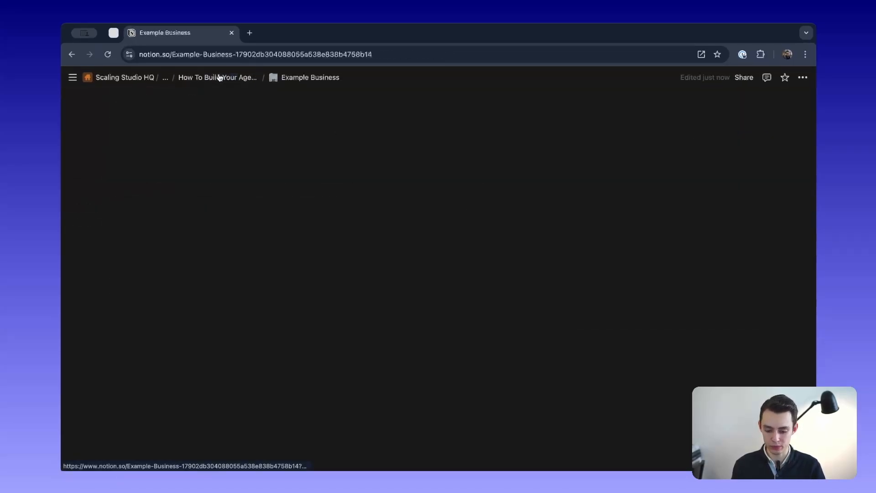
pyautogui.click(536, 327)
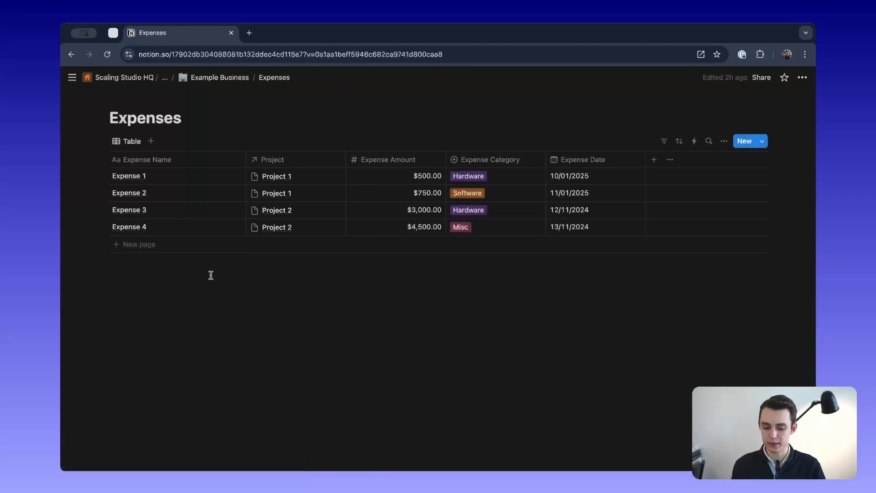
pyautogui.click(202, 81)
pyautogui.click(547, 343)
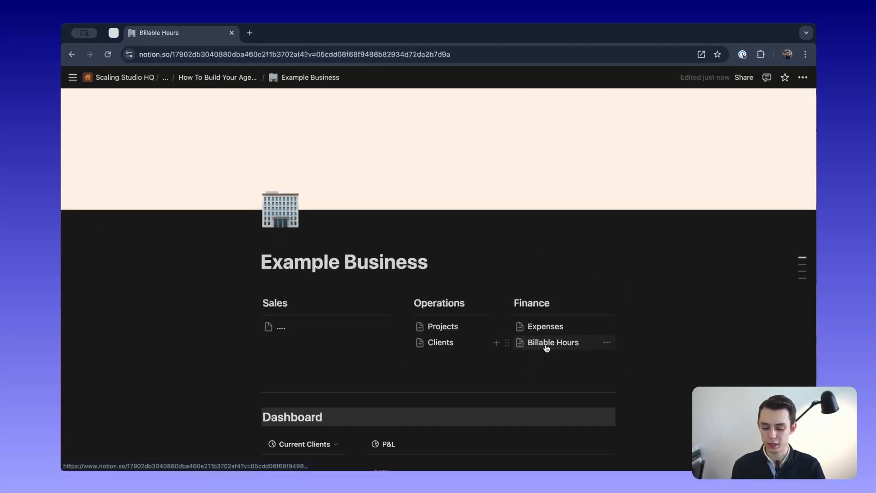
pyautogui.click(207, 81)
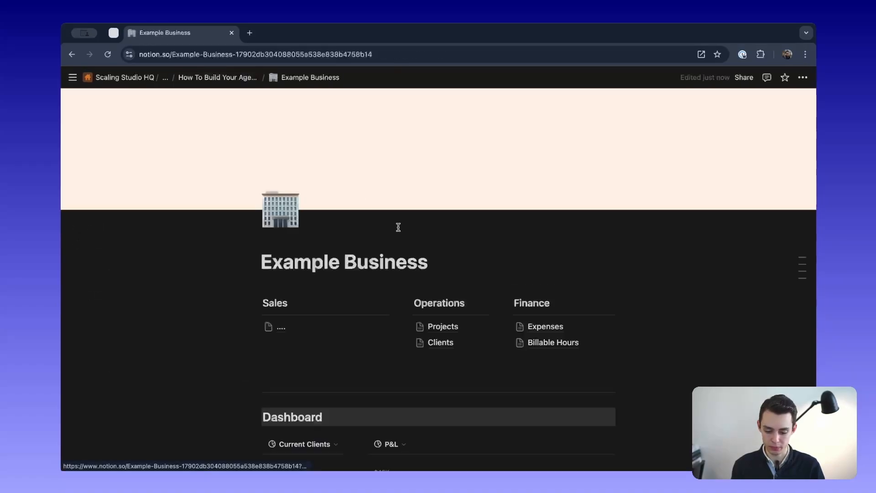
# Step: Examine the Current Clients and P&L charts in the Dashboard section
pyautogui.scroll(-5, 457, 300)
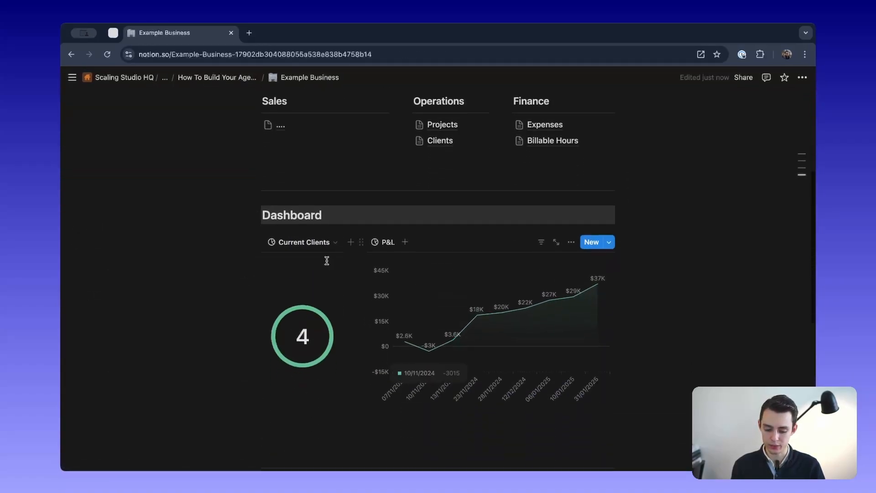
pyautogui.scroll(-2, 410, 365)
pyautogui.scroll(-1, 429, 398)
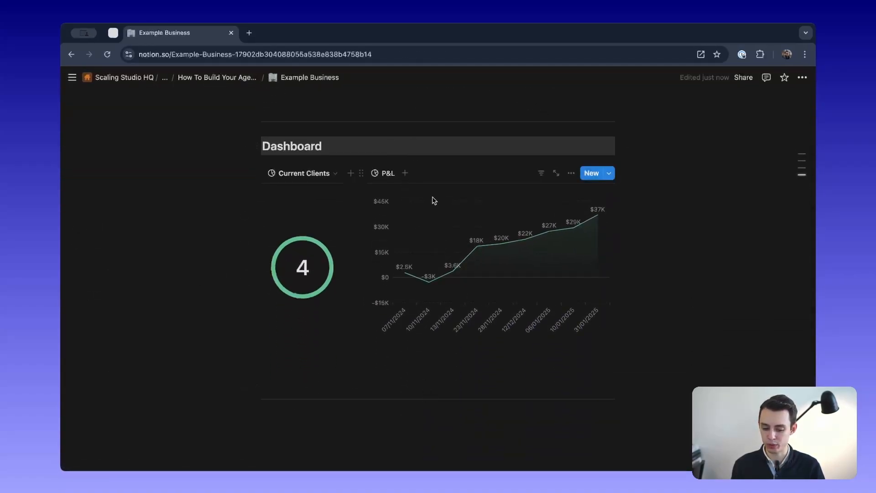
pyautogui.scroll(-2, 347, 365)
pyautogui.click(319, 368)
pyautogui.scroll(3, 521, 286)
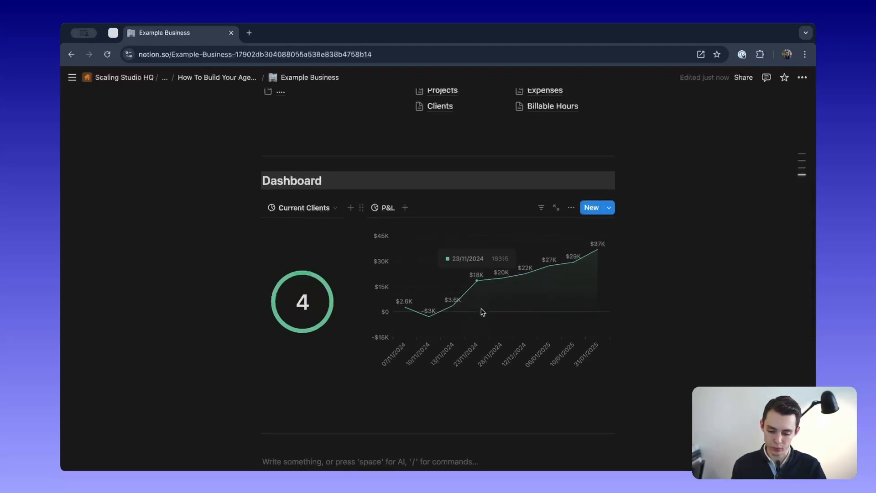
pyautogui.scroll(-2, 484, 305)
pyautogui.scroll(6, 456, 343)
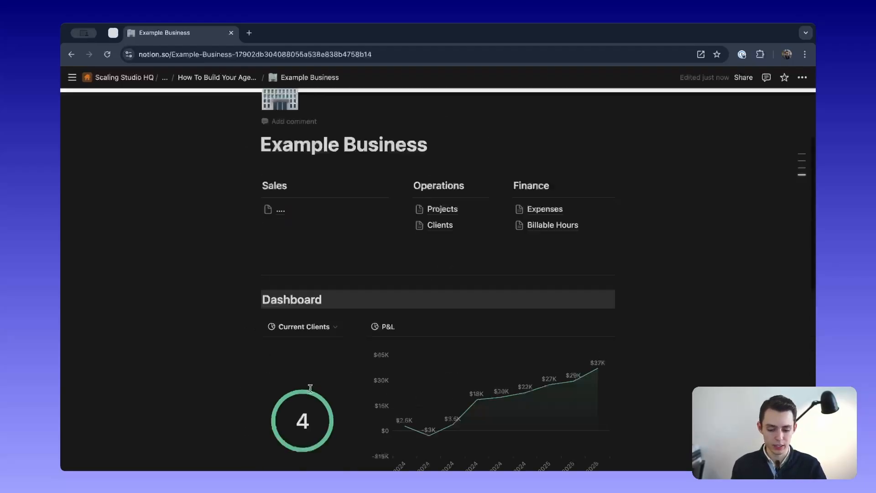
pyautogui.scroll(-6, 455, 328)
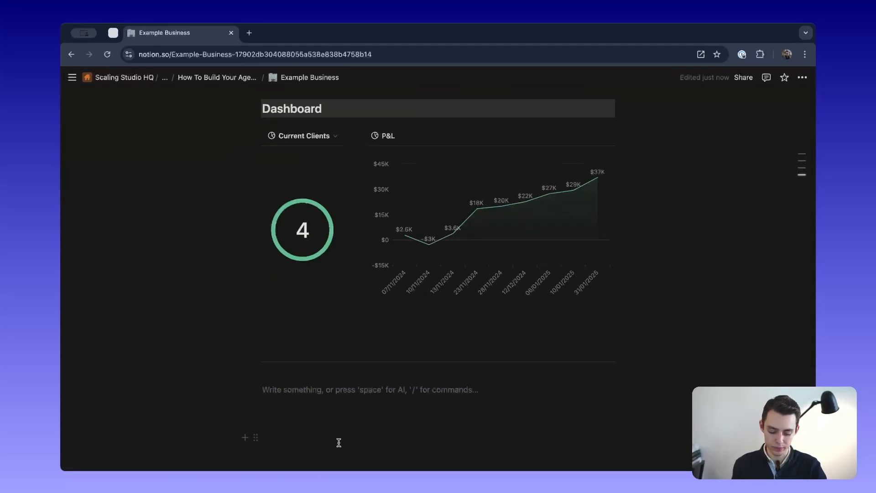
pyautogui.write('/')
pyautogui.press('BackSpace')
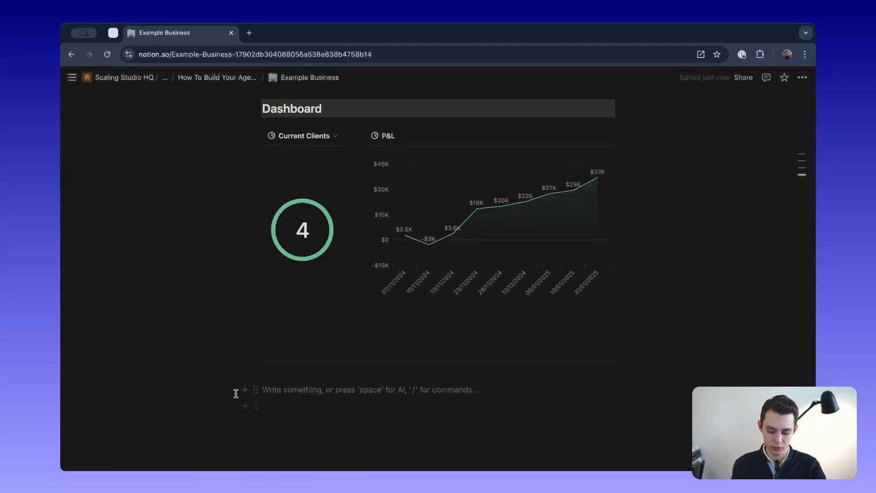
pyautogui.click(244, 389)
pyautogui.press('BackSpace')
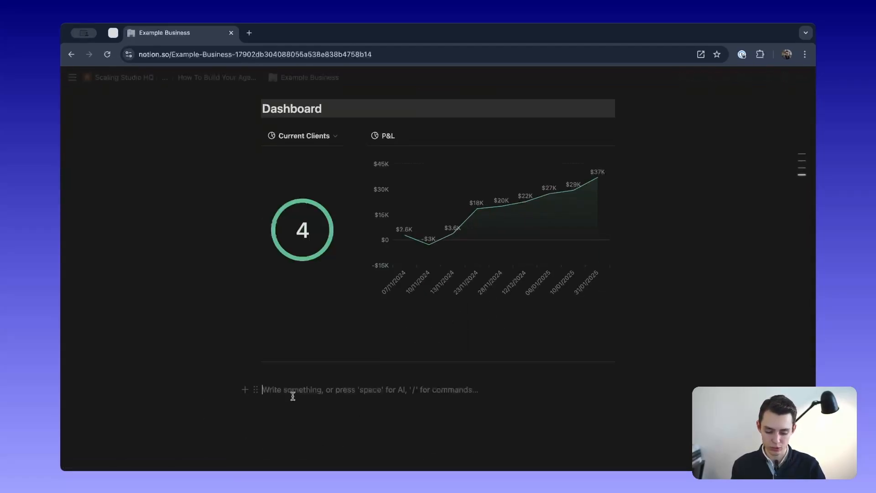
# Step: Add a full-page database below the bottom divider as a new blank table and title it Projects 2
pyautogui.write('/')
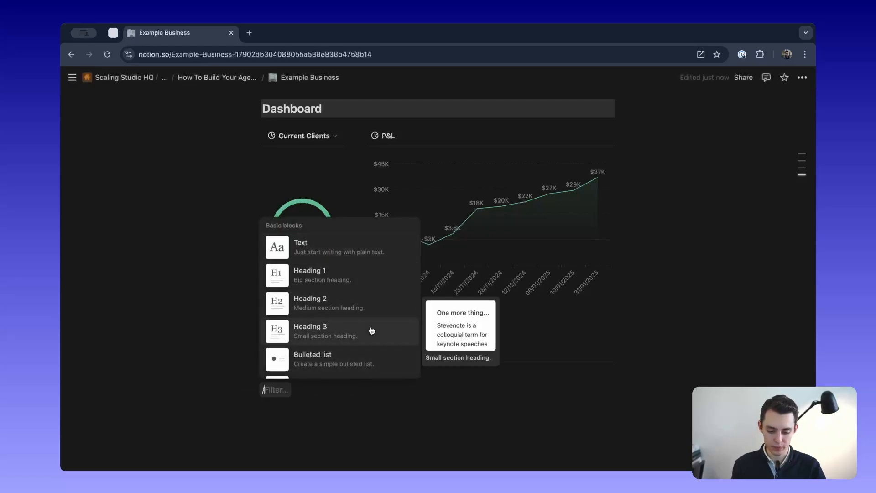
pyautogui.write('daataa')
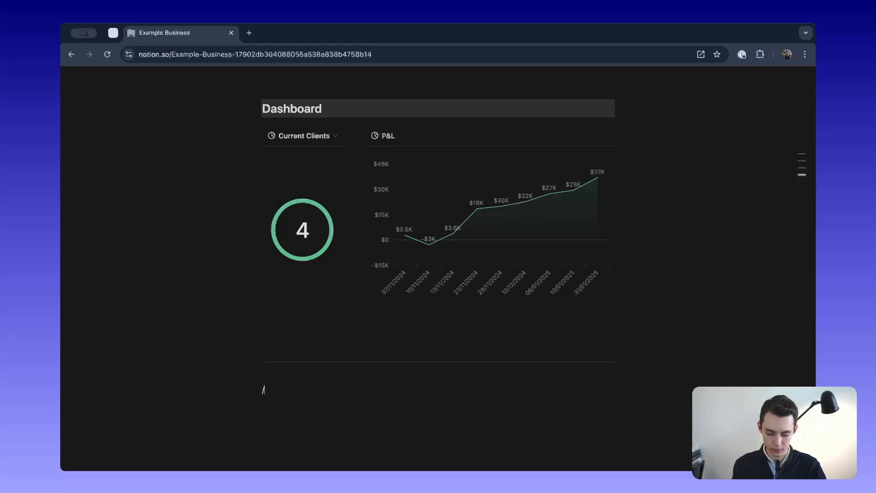
pyautogui.write('/data')
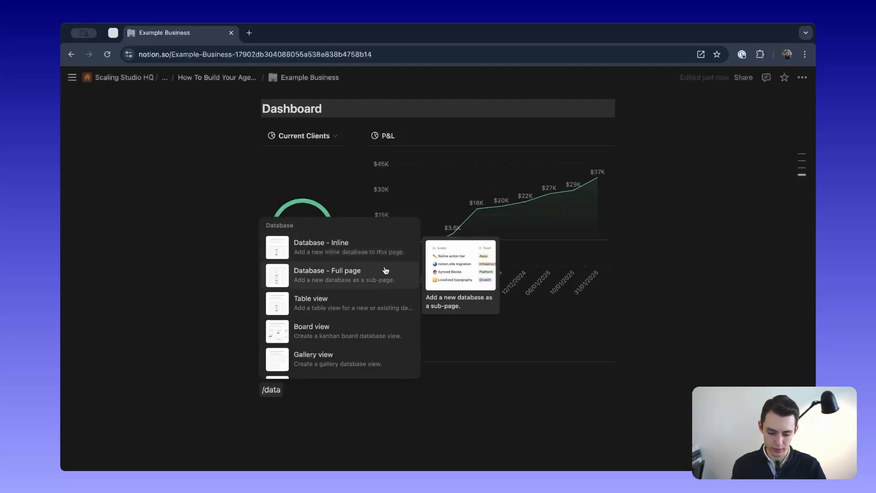
pyautogui.click(386, 271)
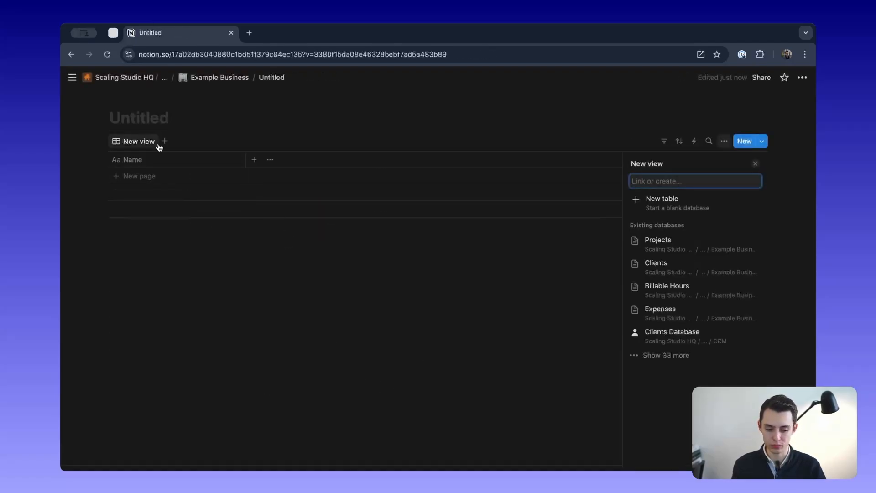
pyautogui.click(669, 201)
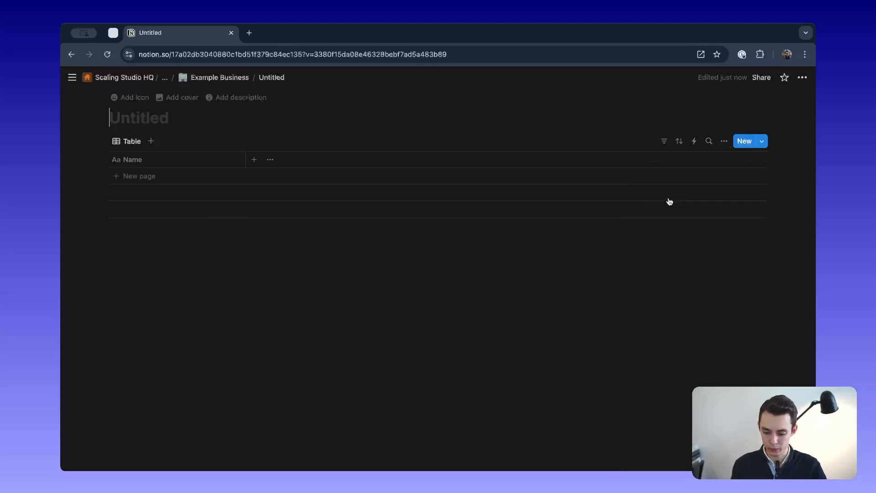
pyautogui.click(147, 118)
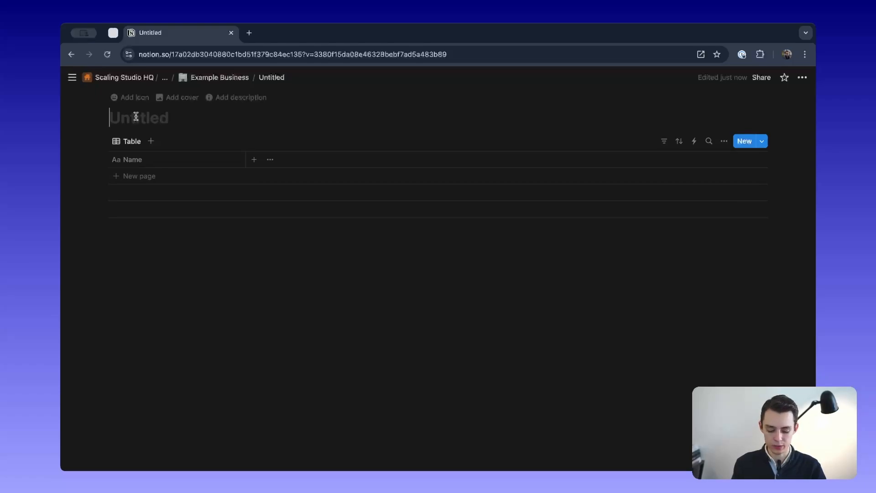
pyautogui.write('Projects 2')
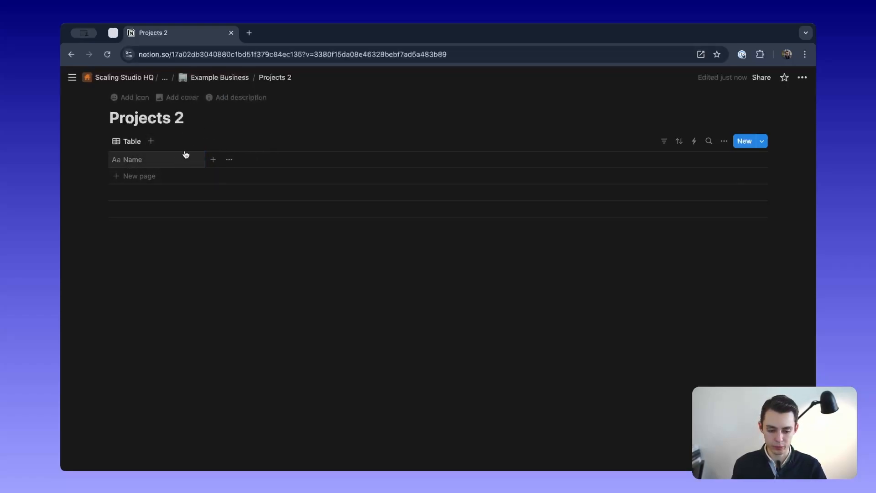
# Step: Open Example Business in a separate browser tab placed before Projects 2, and open its Projects database to review all columns
pyautogui.keyDown('super'); pyautogui.click(208, 76); pyautogui.keyUp('super')
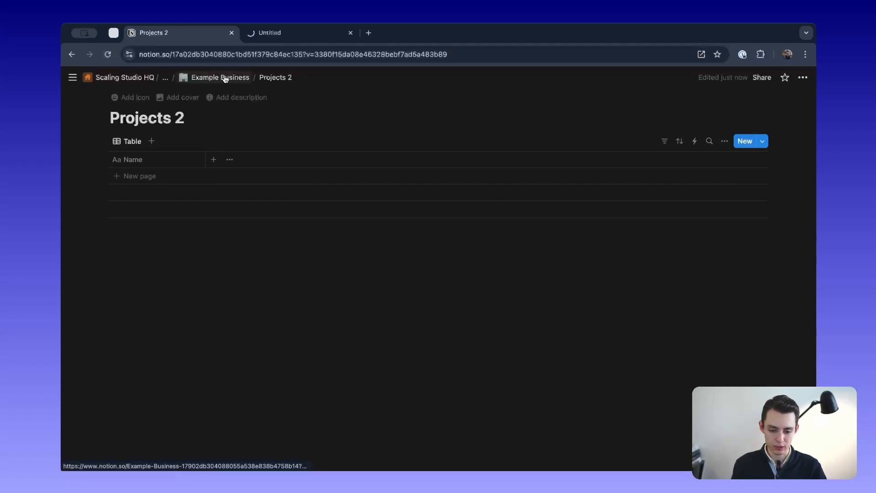
pyautogui.moveTo(299, 33); pyautogui.dragTo(211, 37)
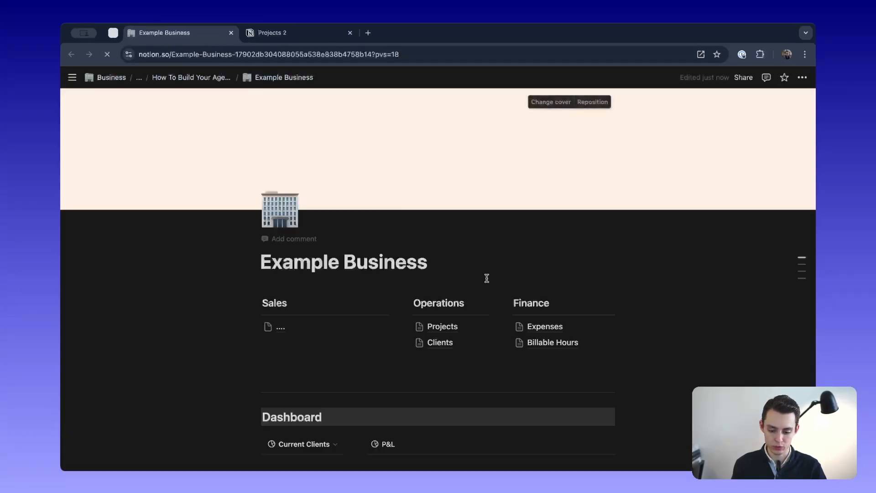
pyautogui.click(424, 326)
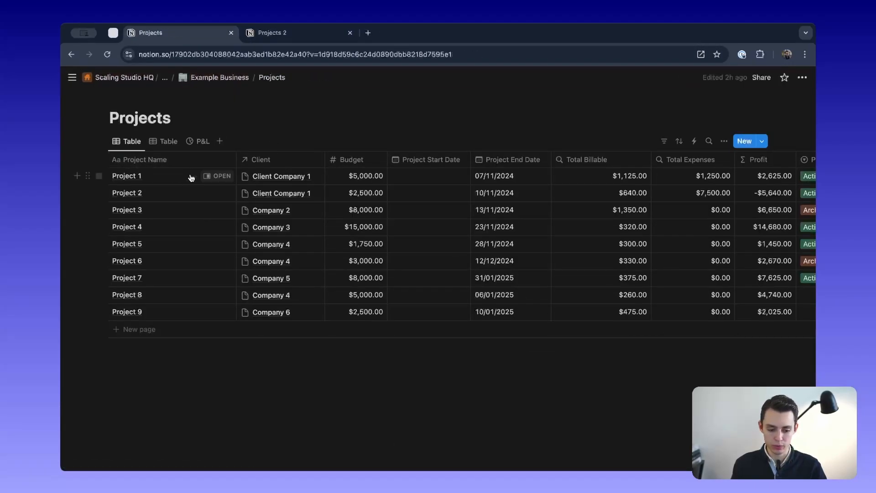
pyautogui.hscroll(3, 338, 158)
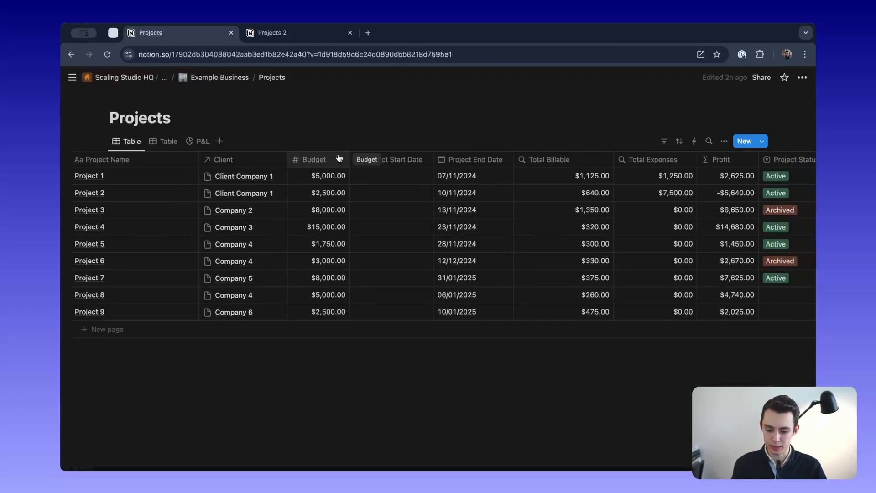
pyautogui.hscroll(3, 487, 188)
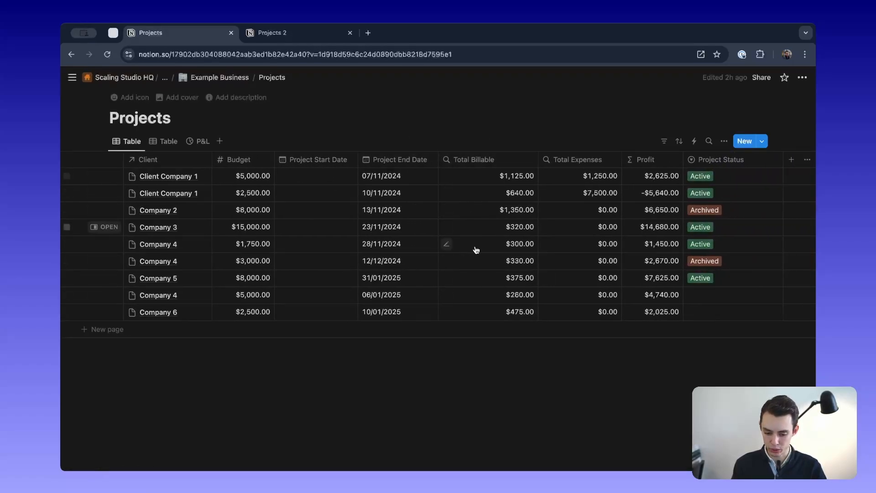
# Step: Add a number property named Project Budget with the US Dollar format to the Projects 2 database
pyautogui.hscroll(3, 479, 251)
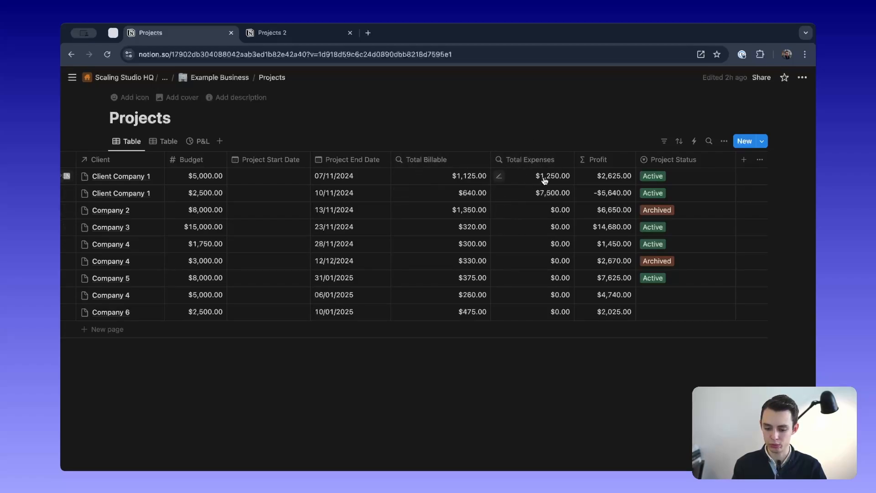
pyautogui.hscroll(-5, 635, 237)
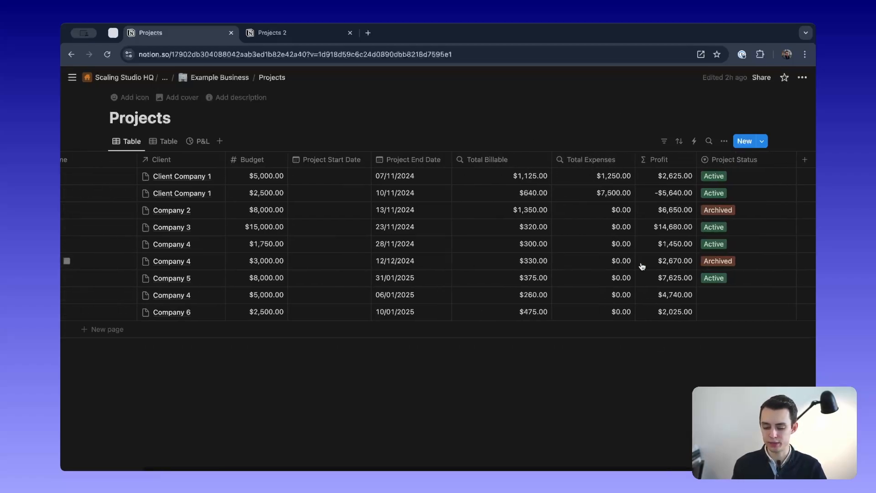
pyautogui.click(289, 33)
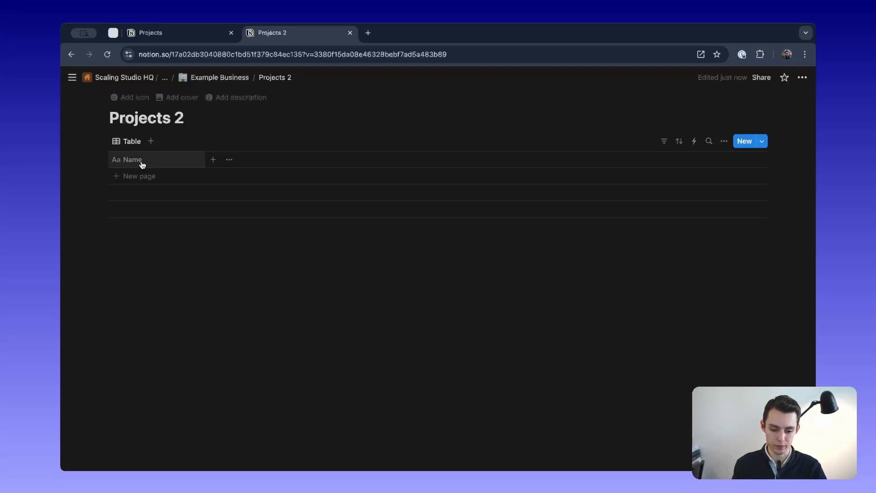
pyautogui.click(212, 159)
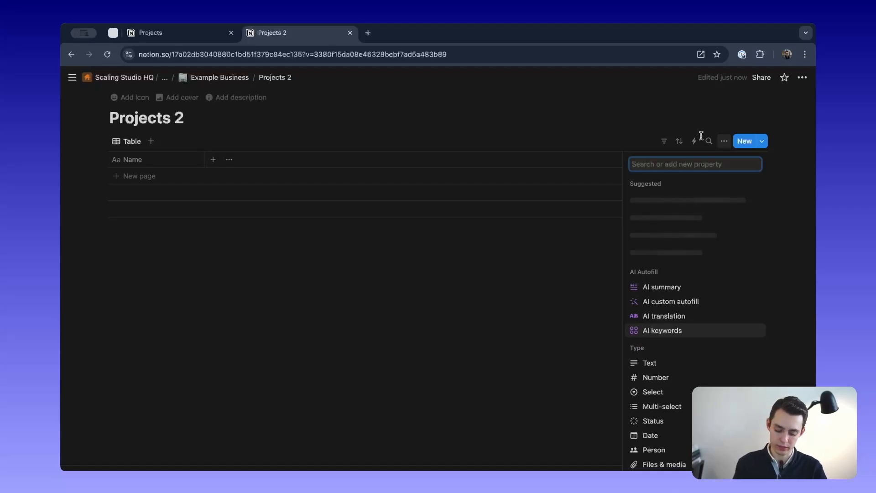
pyautogui.click(214, 33)
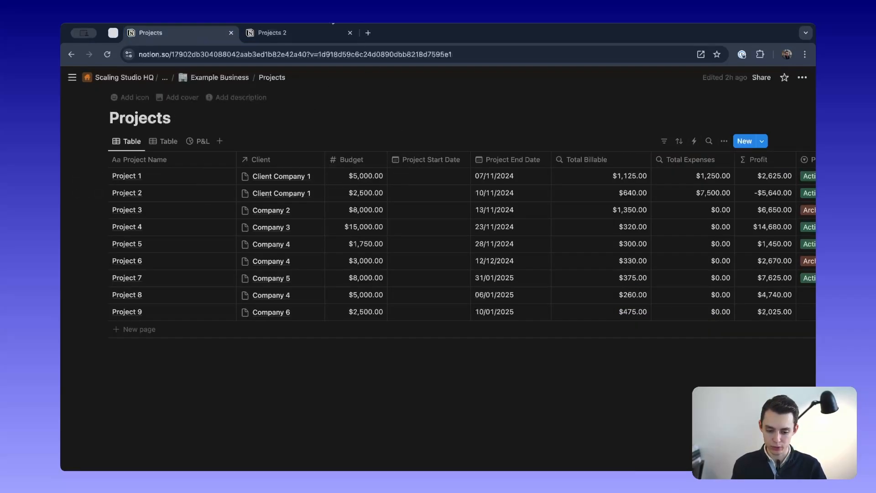
pyautogui.click(313, 34)
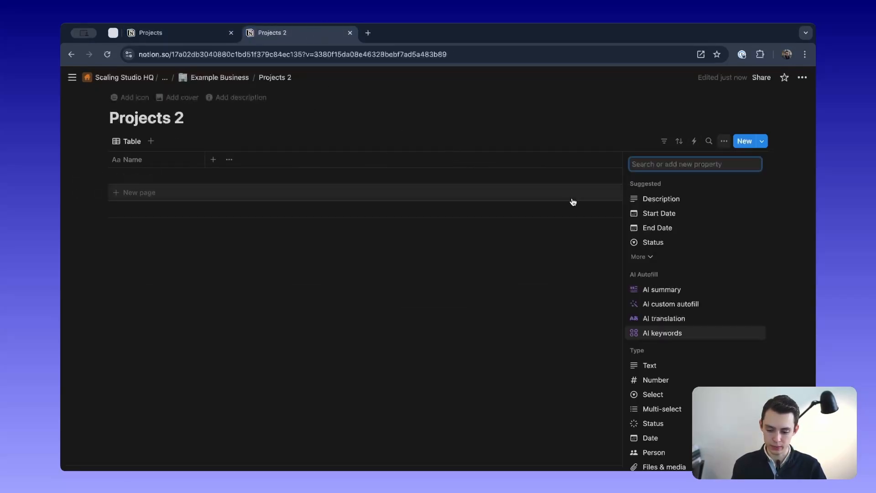
pyautogui.write('Project Bu')
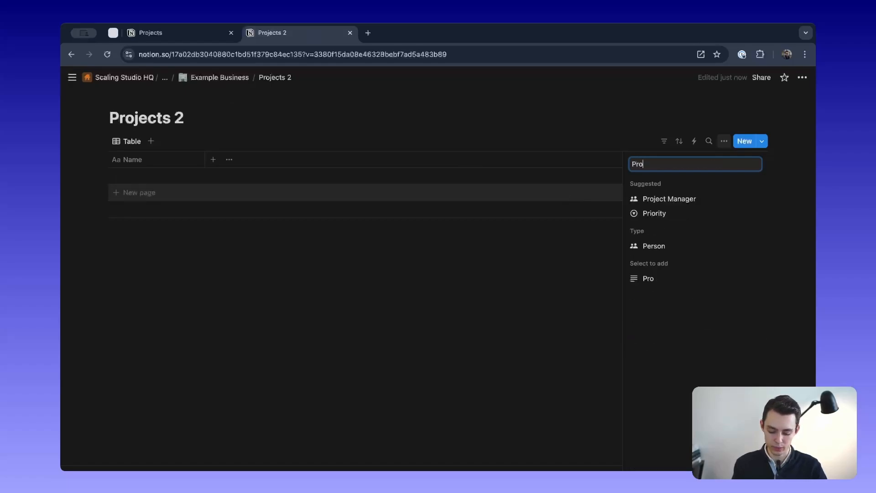
pyautogui.press('super+a')
pyautogui.write('number')
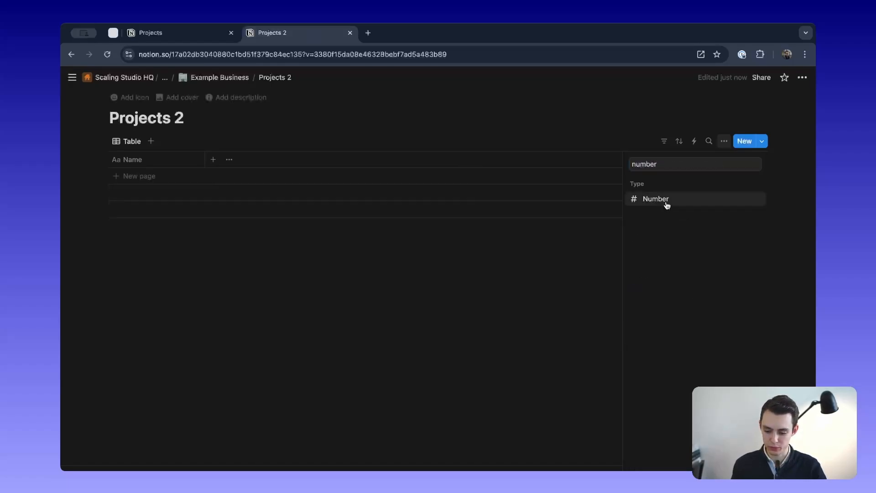
pyautogui.click(667, 205)
pyautogui.click(693, 219)
pyautogui.click(682, 259)
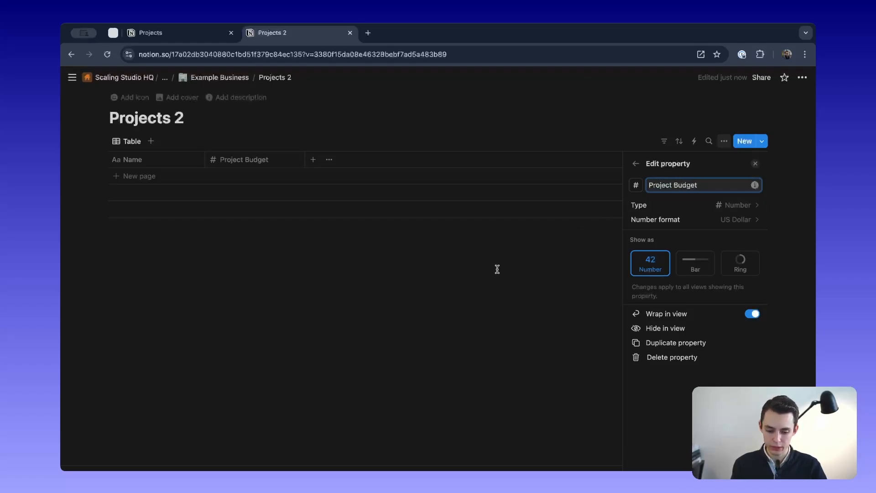
pyautogui.click(314, 160)
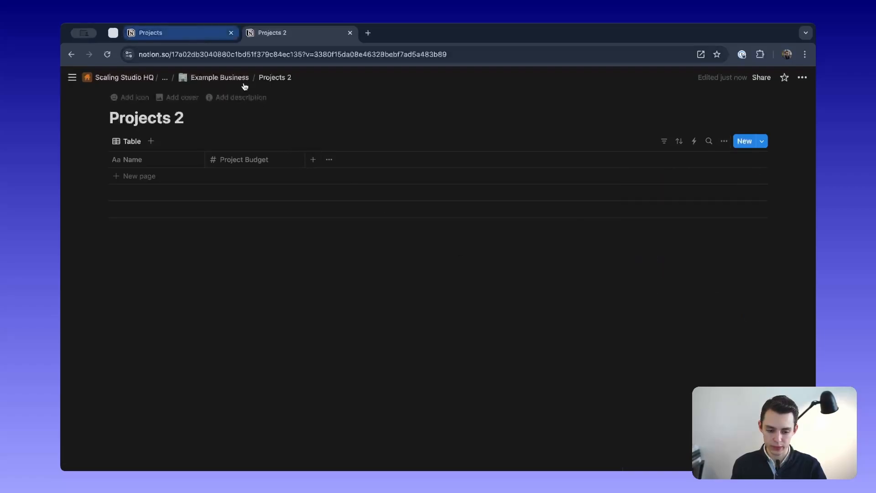
# Step: Add the suggested Start Date property with the time hidden and the date format set to Day/Month/Year
pyautogui.click(314, 161)
pyautogui.write('date')
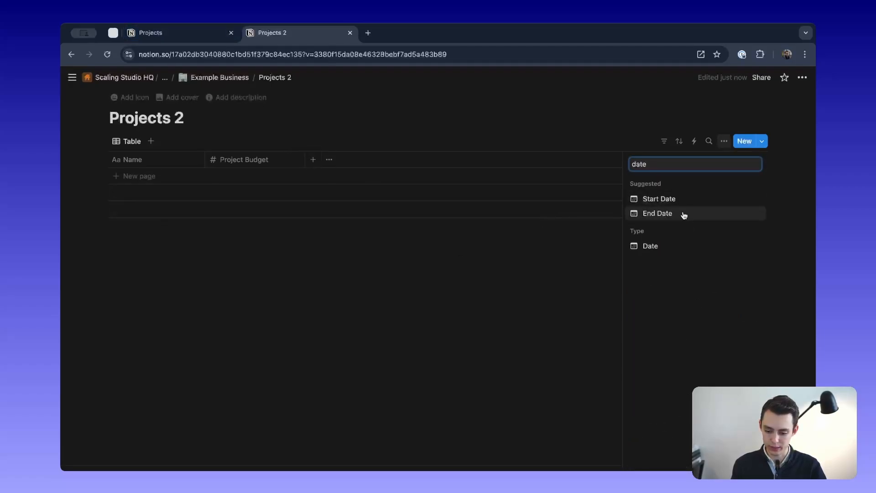
pyautogui.click(657, 199)
pyautogui.click(739, 234)
pyautogui.click(700, 252)
pyautogui.click(742, 222)
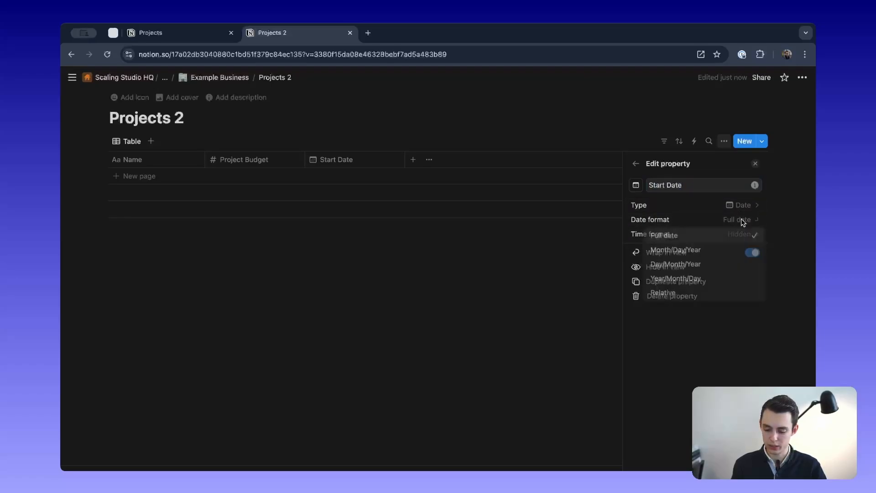
pyautogui.click(687, 268)
pyautogui.click(418, 256)
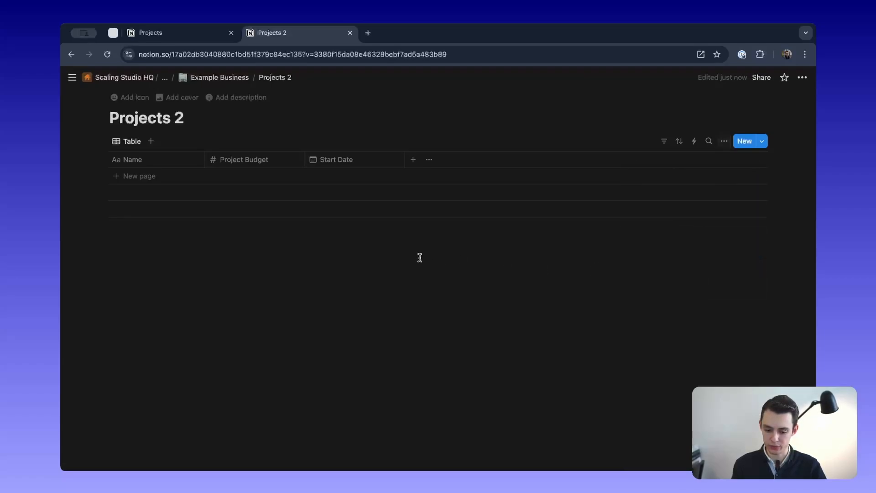
# Step: Add the suggested End Date property with the time hidden and the date format set to Month/Day/Year
pyautogui.click(412, 160)
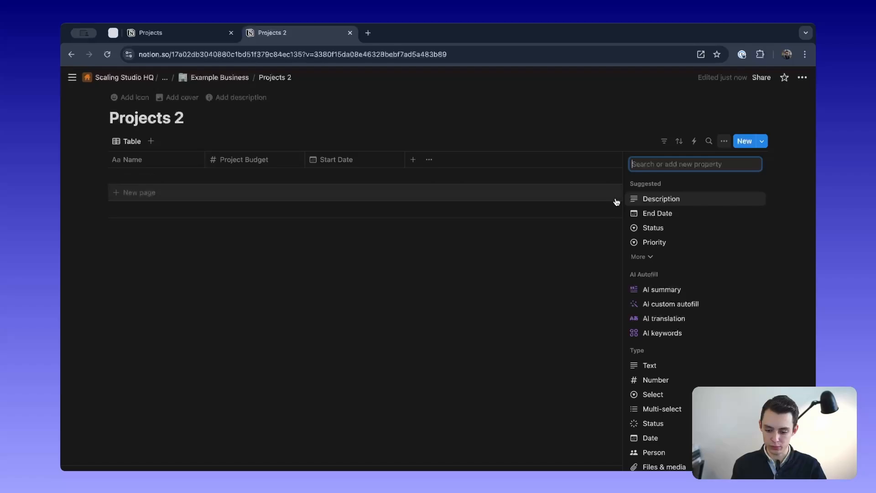
pyautogui.click(680, 214)
pyautogui.click(739, 235)
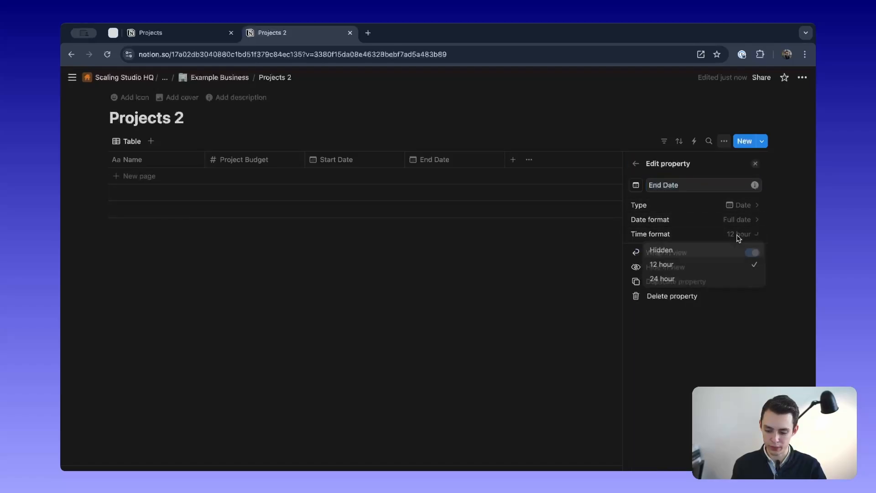
pyautogui.click(678, 250)
pyautogui.click(735, 221)
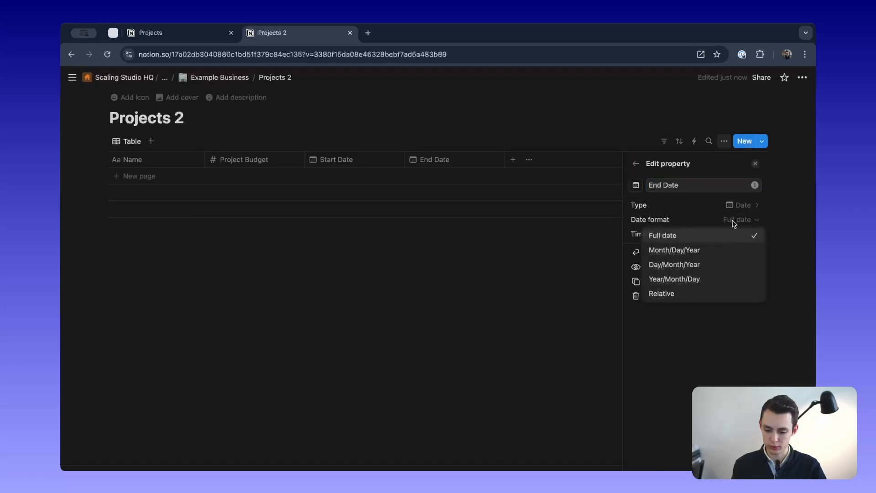
pyautogui.click(682, 251)
pyautogui.click(513, 273)
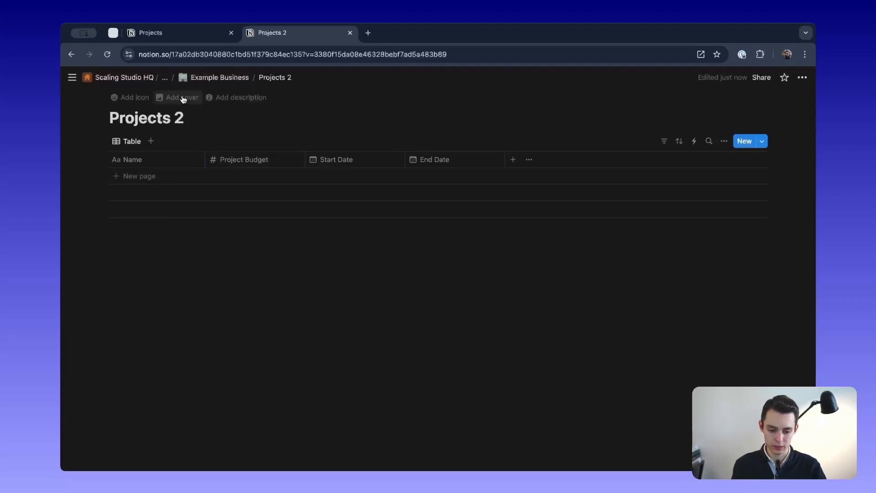
# Step: Return to the Example Business page and place the cursor in the empty block below the Projects 2 link
pyautogui.click(228, 77)
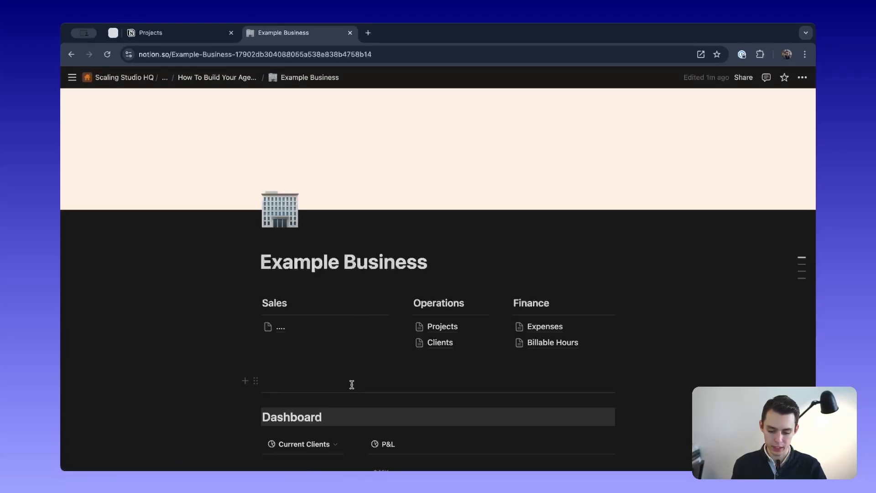
pyautogui.scroll(-10, 352, 385)
pyautogui.click(299, 329)
pyautogui.write('/embed')
pyautogui.press('BackSpace')
pyautogui.press('BackSpace')
pyautogui.press('BackSpace')
pyautogui.press('BackSpace')
pyautogui.press('BackSpace')
pyautogui.press('BackSpace')
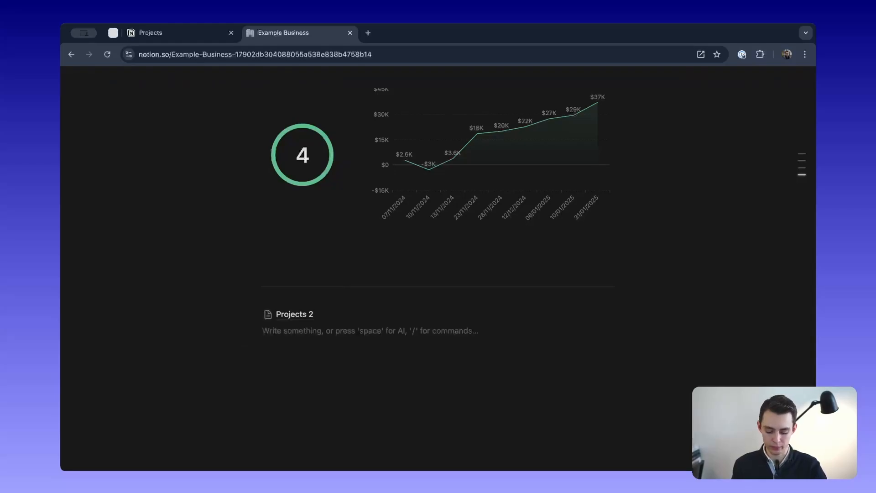
# Step: Add a full-page database in the empty block below Projects 2 and title it Clients 2
pyautogui.write('/daatab')
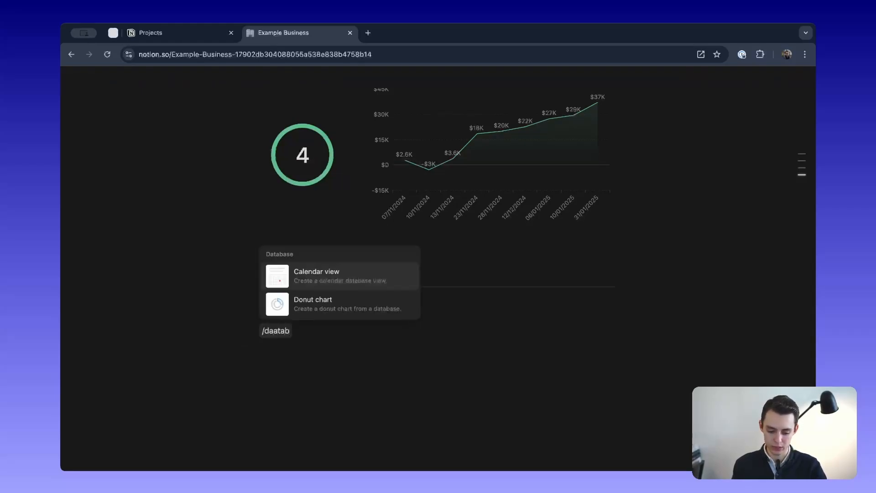
pyautogui.press('BackSpace')
pyautogui.press('BackSpace')
pyautogui.press('BackSpace')
pyautogui.press('BackSpace')
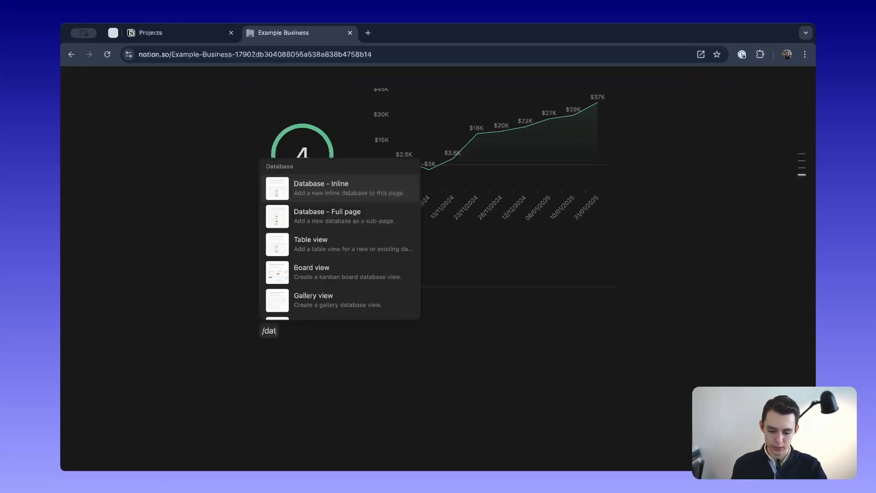
pyautogui.press('Down')
pyautogui.press('Return')
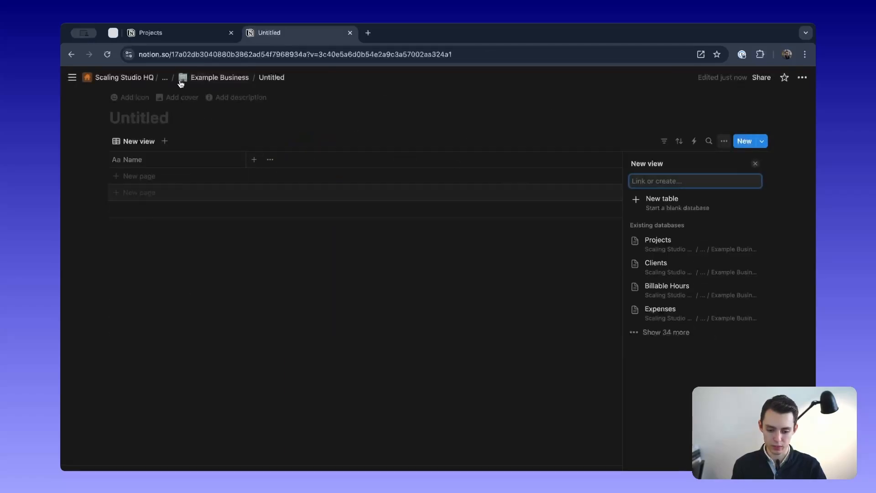
pyautogui.click(135, 125)
pyautogui.write('Clients 2')
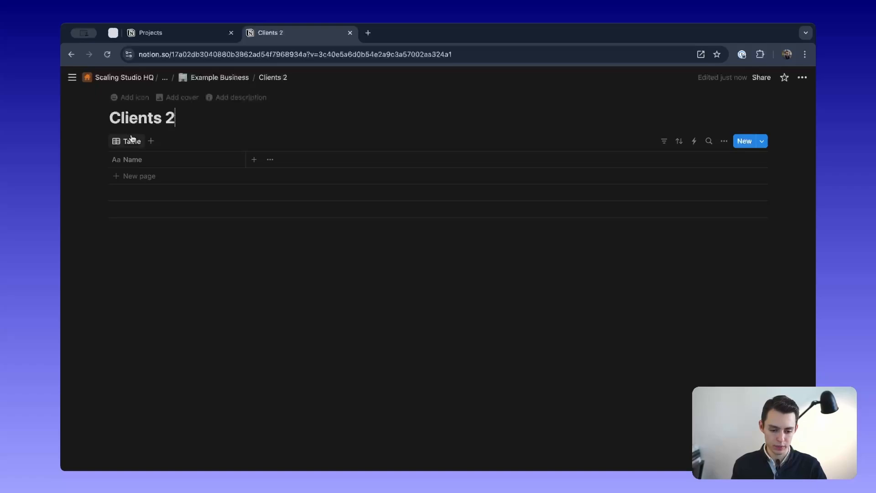
# Step: Rename the Name property to Company and add a text property named POC
pyautogui.click(172, 158)
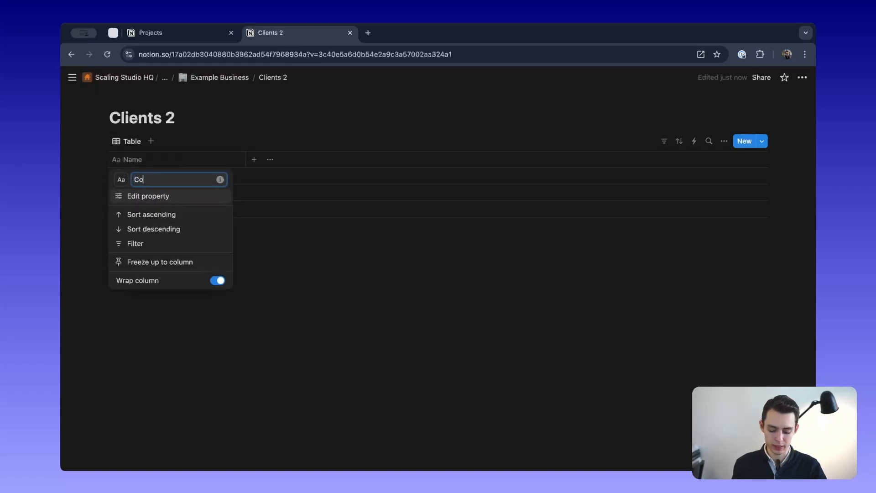
pyautogui.click(255, 159)
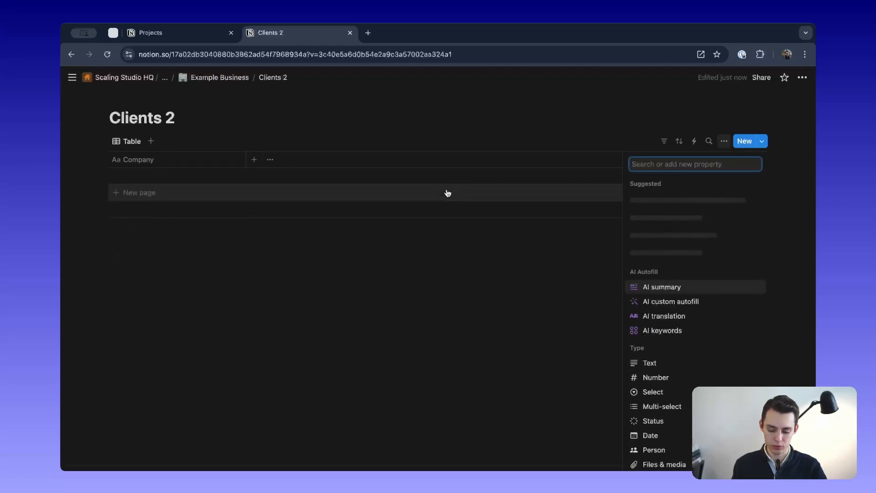
pyautogui.click(727, 361)
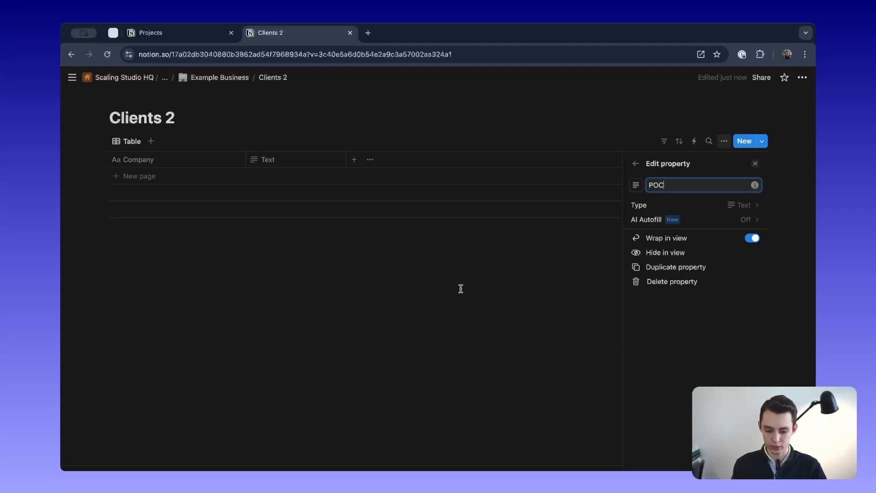
pyautogui.press('Return')
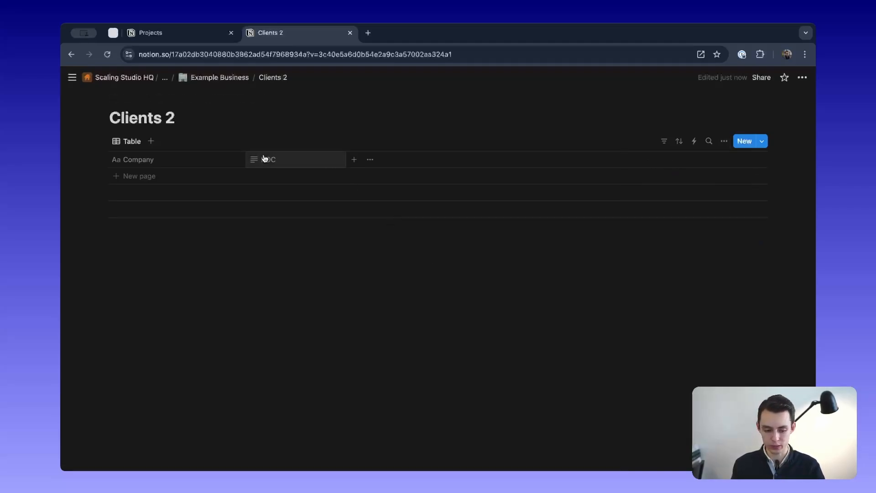
# Step: Narrow the Company and POC columns and add the suggested Email Address property
pyautogui.moveTo(245, 159); pyautogui.dragTo(221, 159)
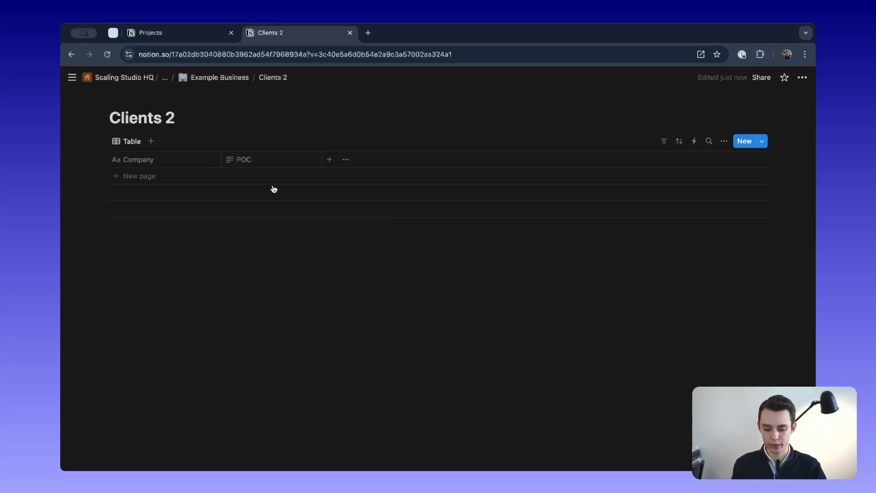
pyautogui.moveTo(320, 160); pyautogui.dragTo(300, 160)
pyautogui.click(310, 162)
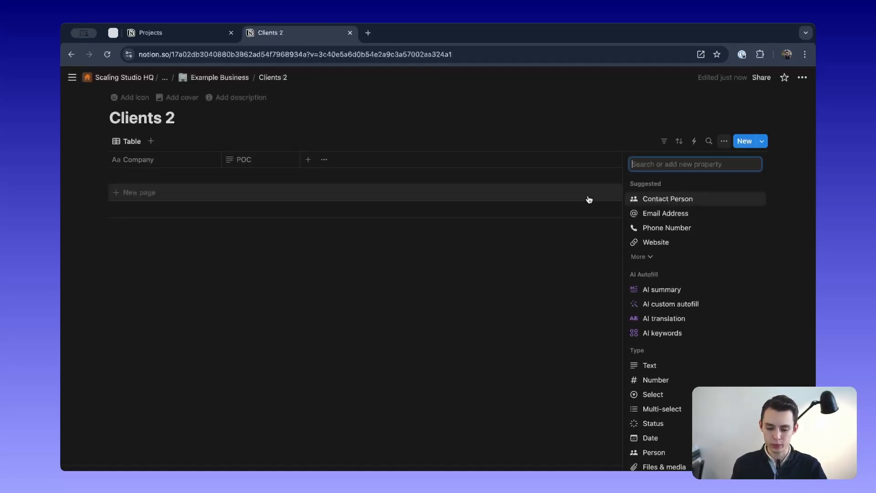
pyautogui.click(674, 212)
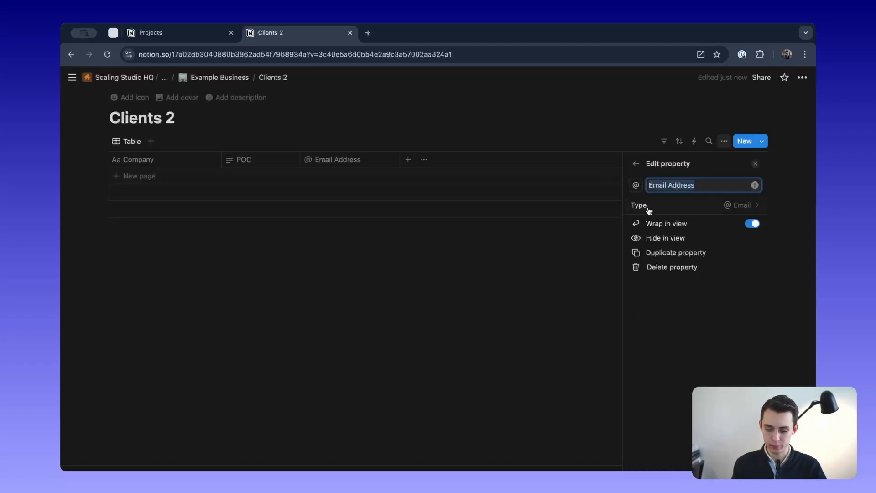
pyautogui.click(447, 234)
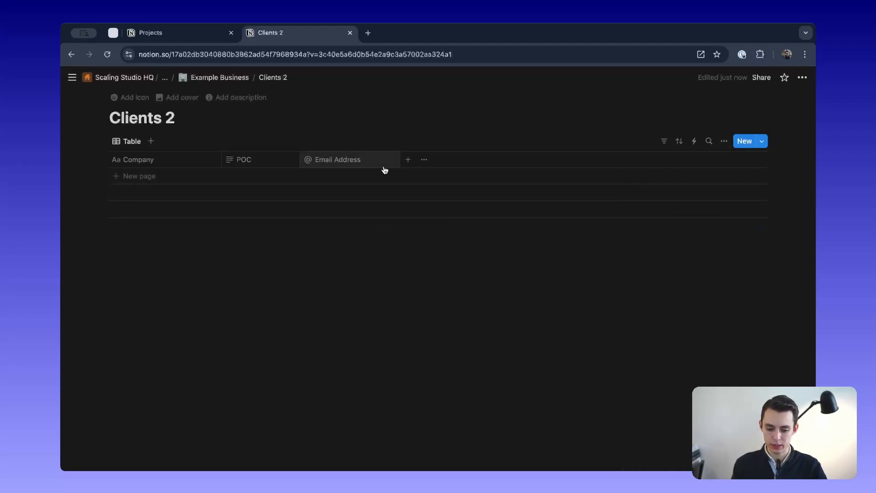
# Step: Add a two-way relation property in Clients 2 that links to the Projects 2 database
pyautogui.click(408, 161)
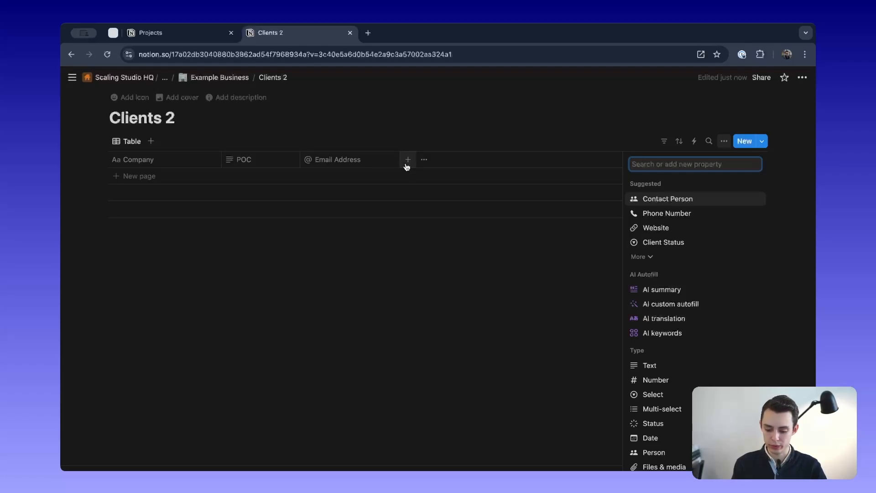
pyautogui.write('rela')
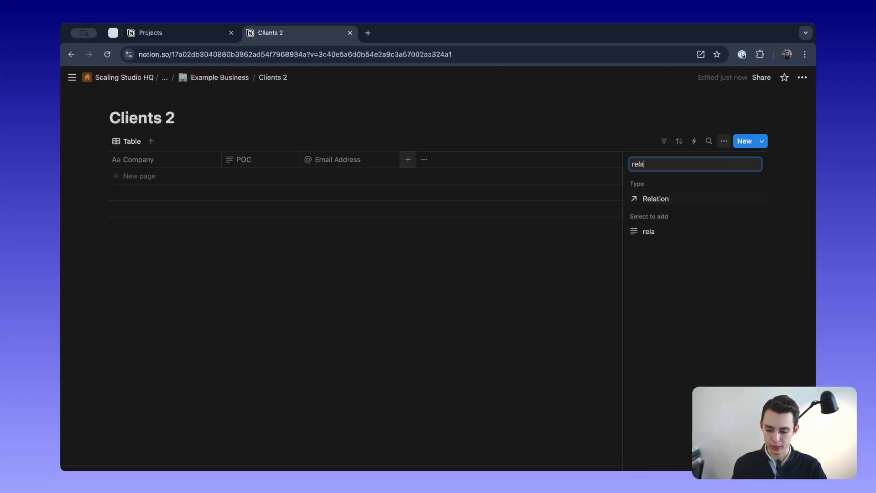
pyautogui.click(665, 199)
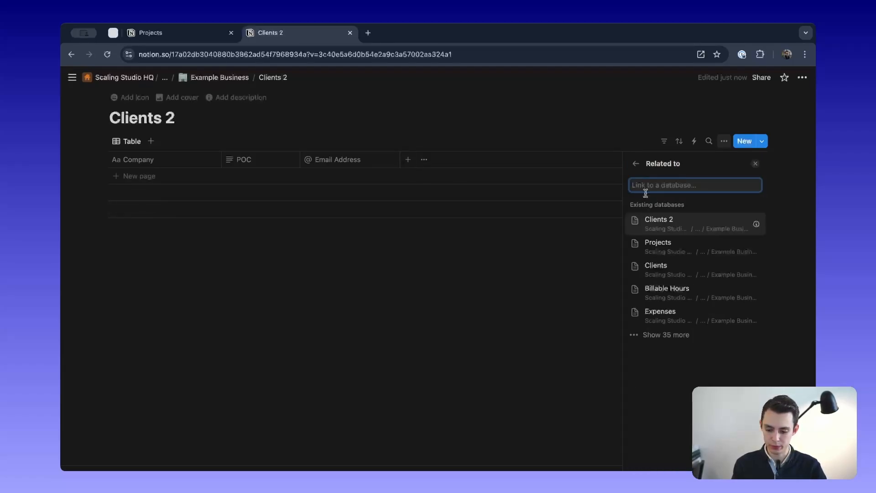
pyautogui.write('project')
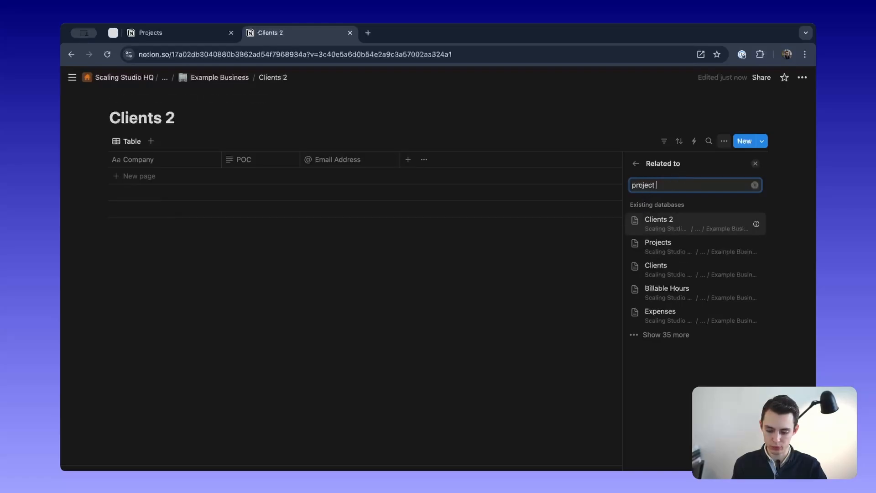
pyautogui.click(680, 241)
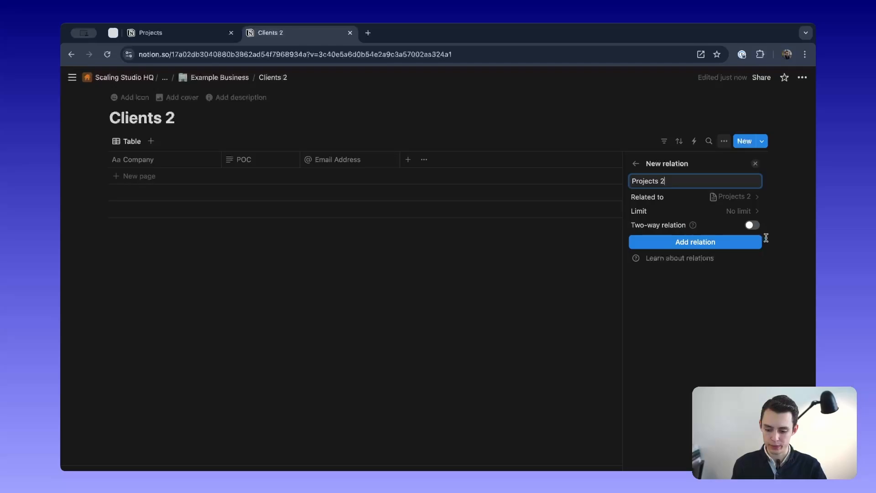
pyautogui.click(752, 226)
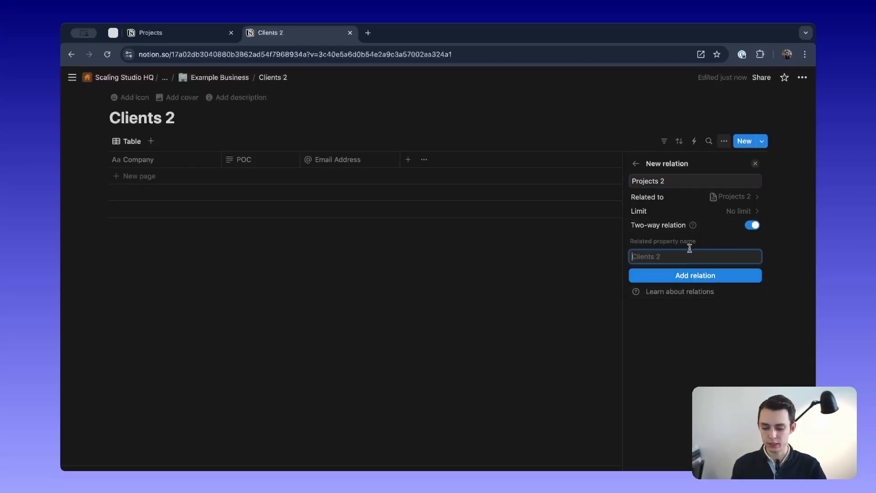
pyautogui.click(703, 277)
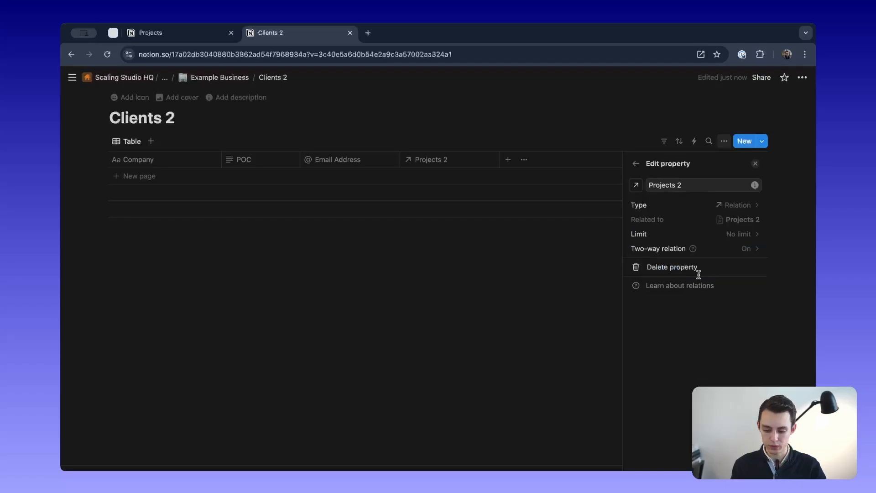
pyautogui.click(454, 274)
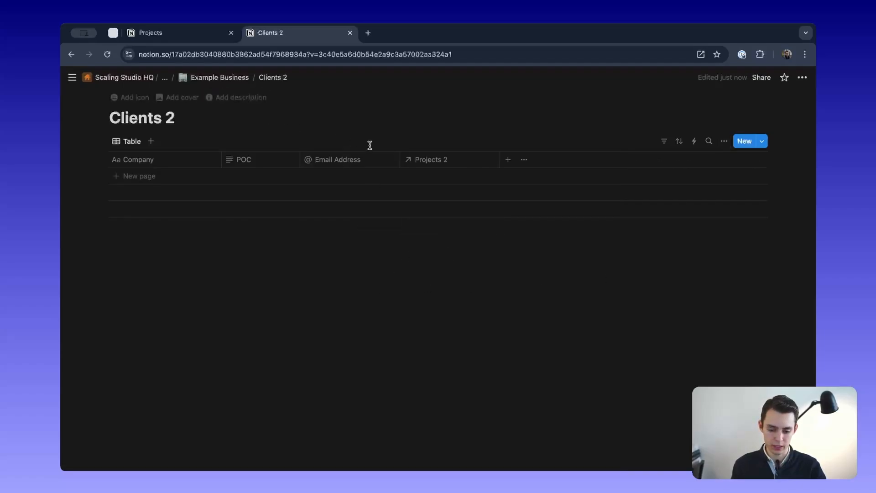
pyautogui.click(185, 99)
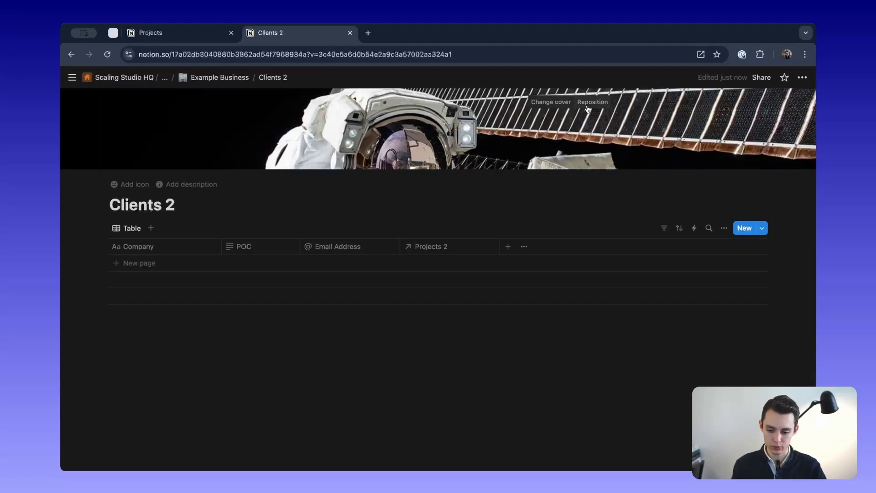
pyautogui.click(558, 102)
pyautogui.click(676, 122)
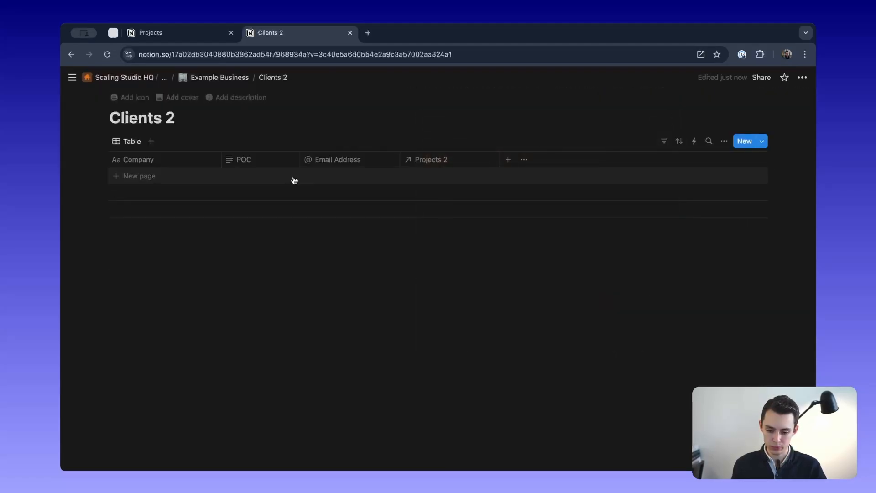
# Step: Open the Projects 2 database from the Example Business page and rename its Clients 2 relation property to Client
pyautogui.click(226, 78)
pyautogui.scroll(-10, 354, 229)
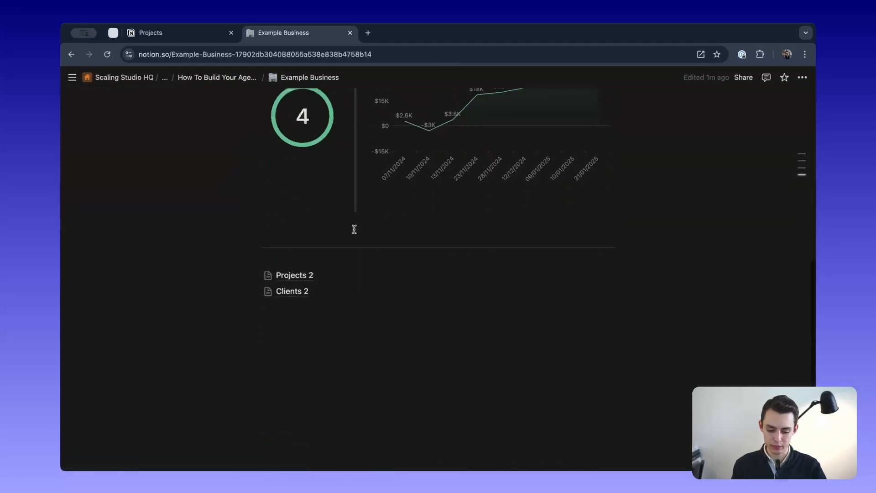
pyautogui.click(292, 276)
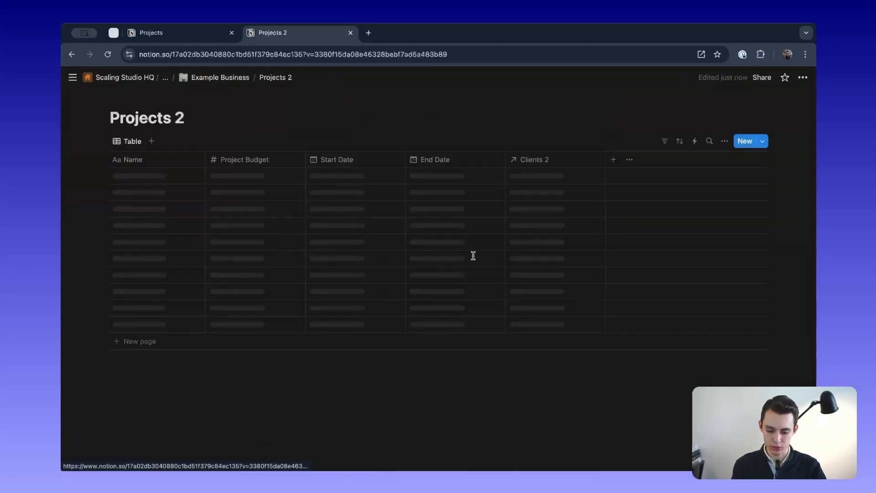
pyautogui.click(541, 157)
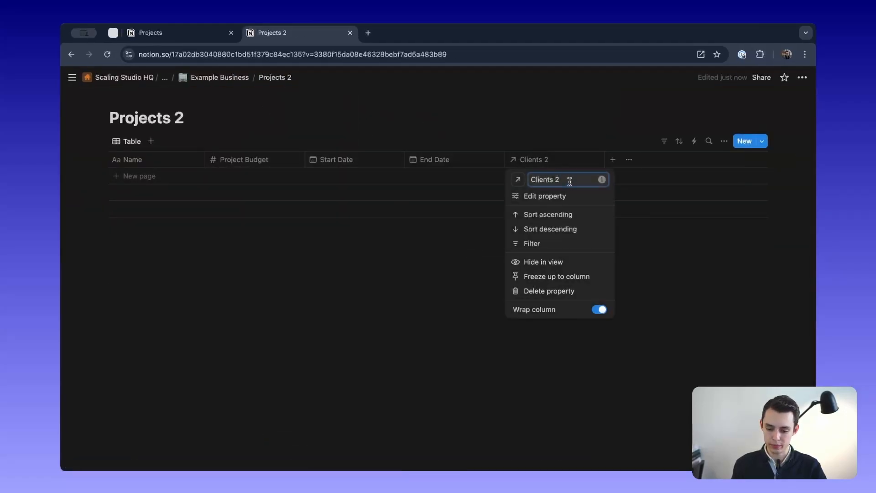
pyautogui.press('Return')
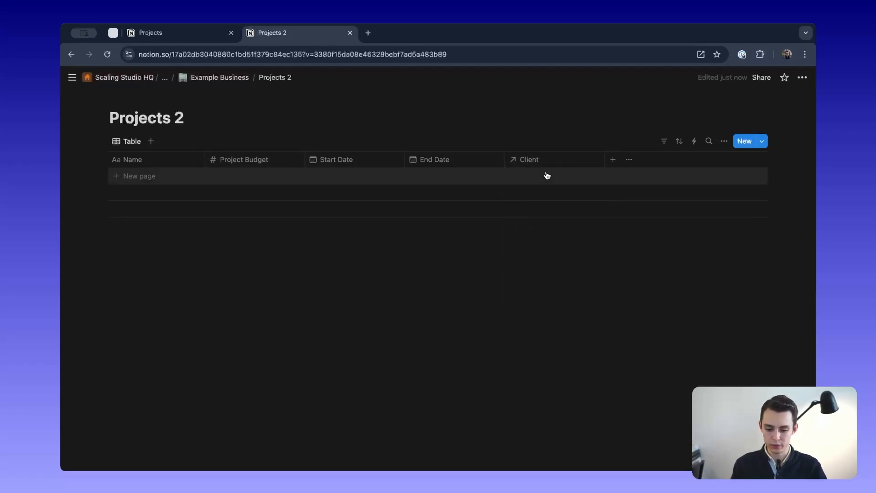
# Step: Return to the Example Business page and open the original Clients database to review its properties
pyautogui.click(208, 79)
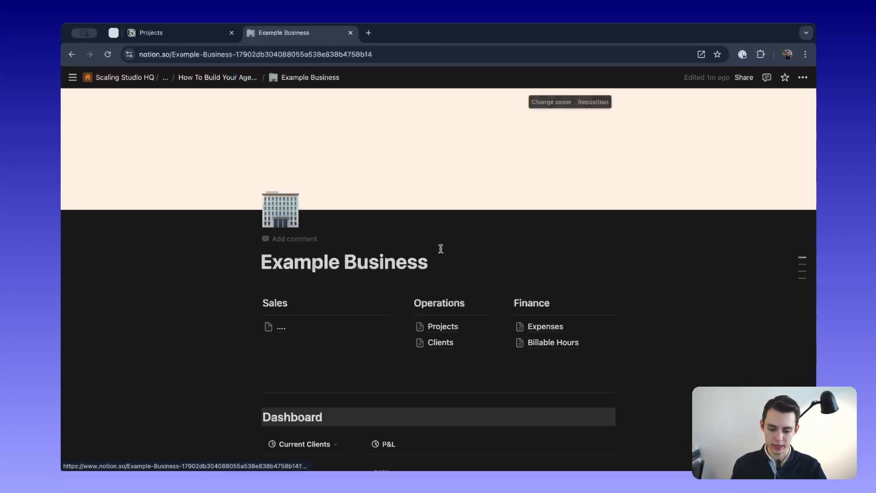
pyautogui.scroll(-3, 440, 247)
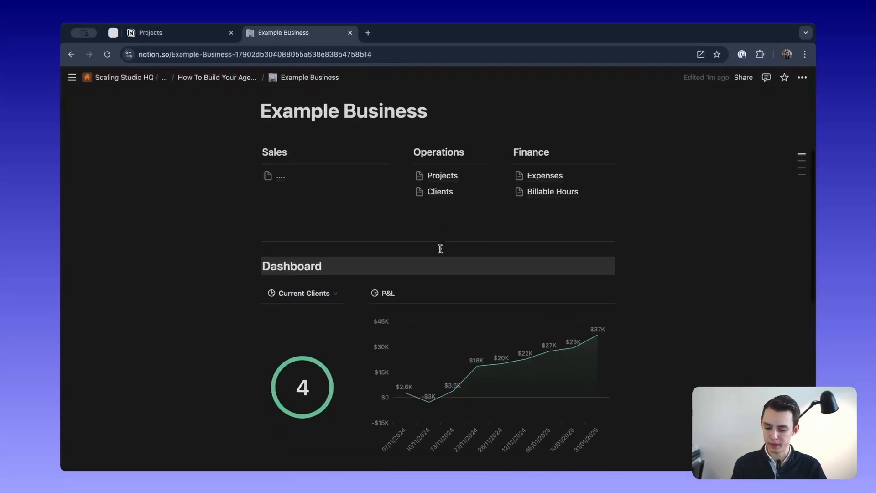
pyautogui.click(439, 192)
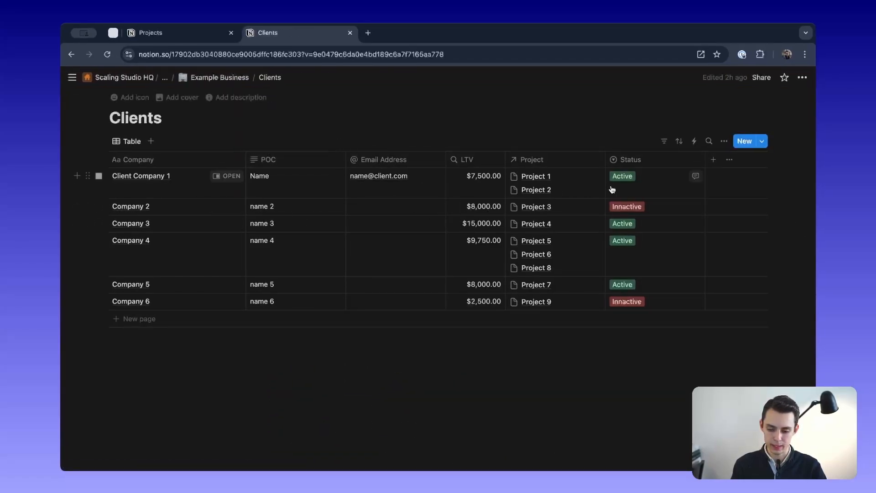
# Step: Go back to the Clients 2 database and add a Select property named Status
pyautogui.click(210, 78)
pyautogui.scroll(-6, 352, 362)
pyautogui.scroll(-4, 352, 362)
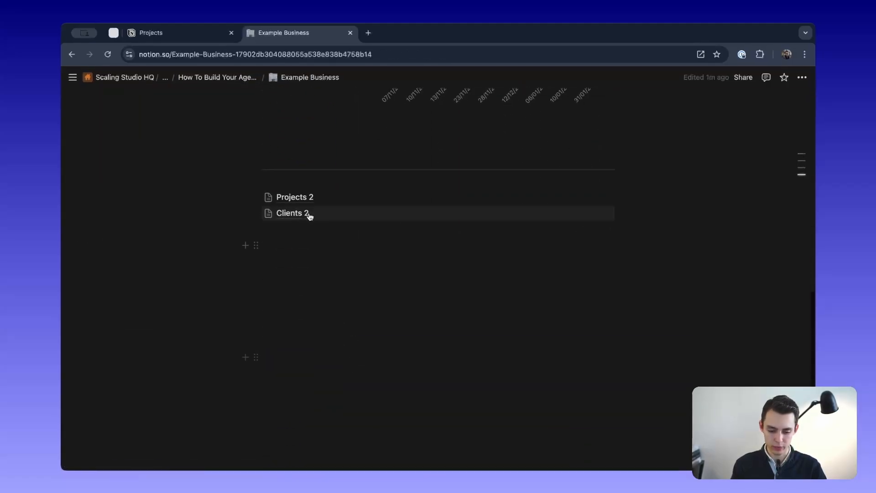
pyautogui.click(303, 215)
pyautogui.click(508, 160)
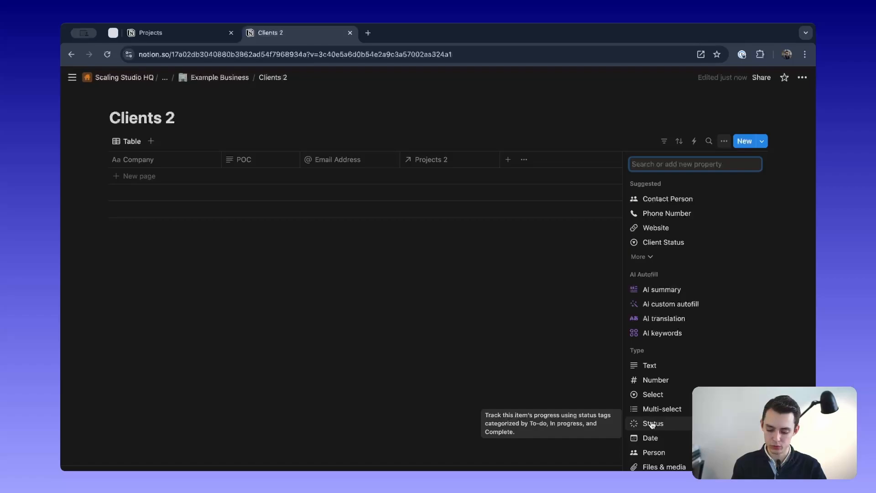
pyautogui.scroll(-2, 651, 425)
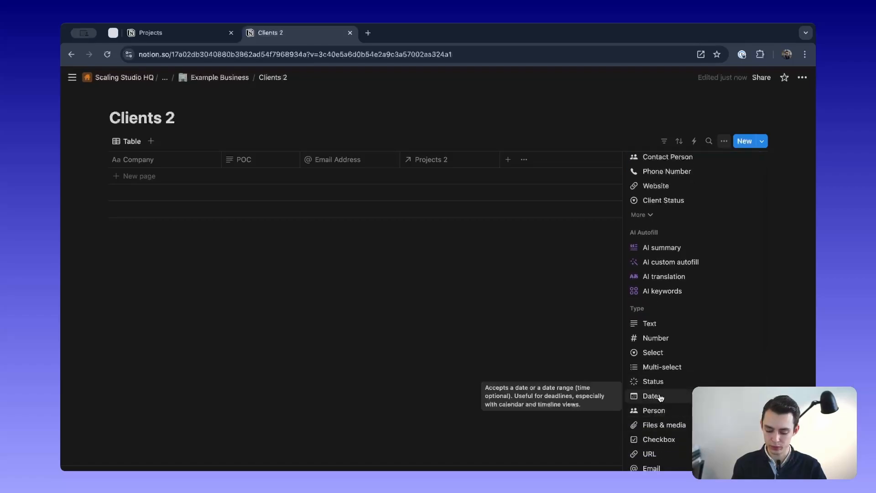
pyautogui.click(657, 352)
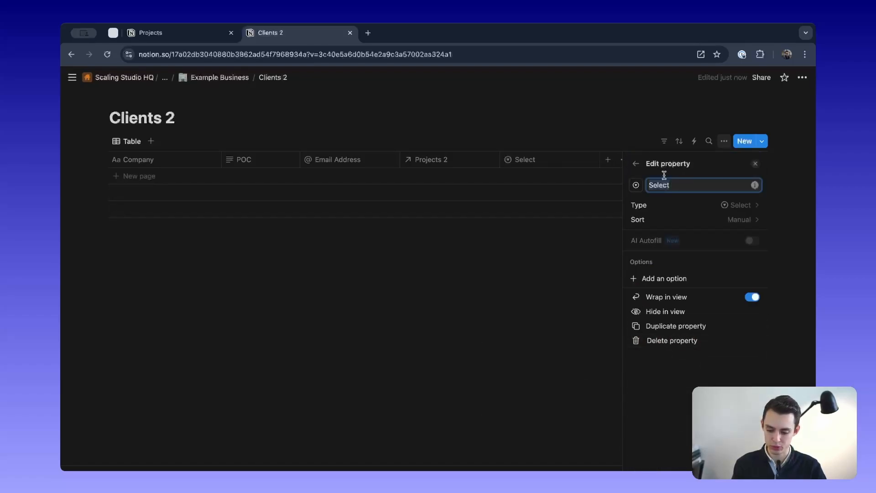
pyautogui.write('Status')
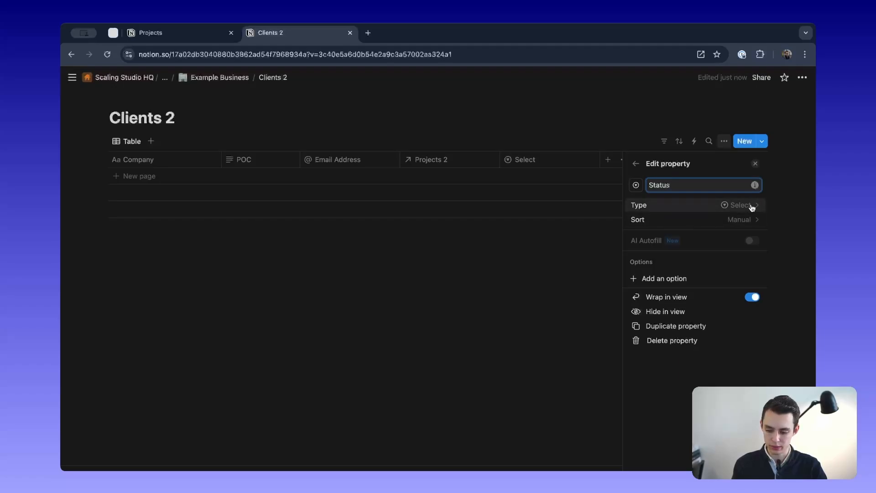
# Step: Add the options Inactive and Active to the Status property
pyautogui.click(671, 278)
pyautogui.write('A')
pyautogui.press('BackSpace')
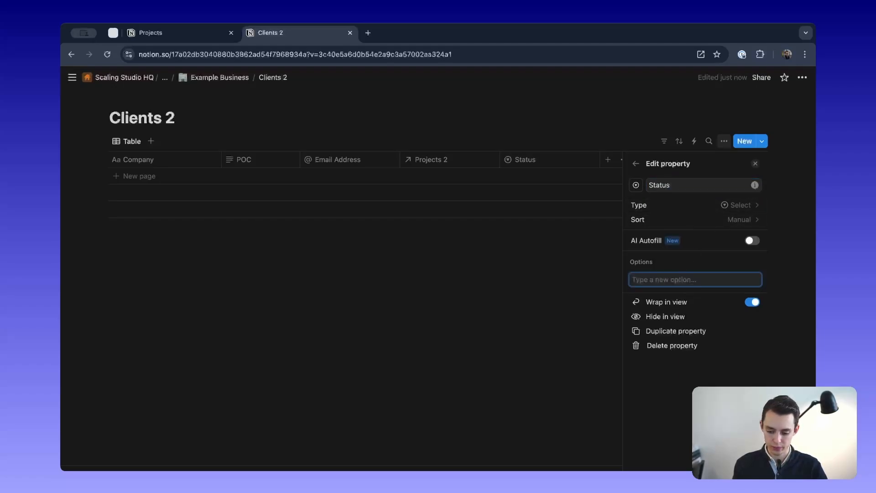
pyautogui.write('I')
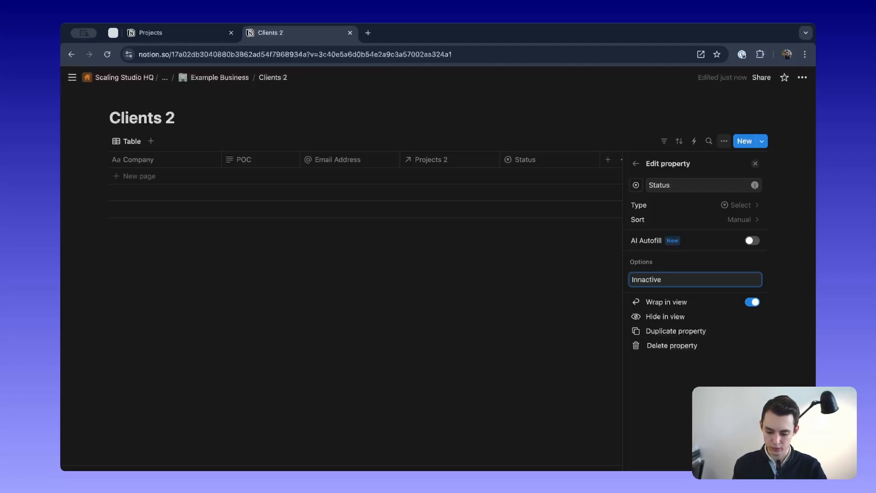
pyautogui.write('nactive')
pyautogui.press('Return')
pyautogui.write('Active')
pyautogui.press('Return')
# Step: Set the color of the Active status option to green and finish editing the property
pyautogui.click(694, 297)
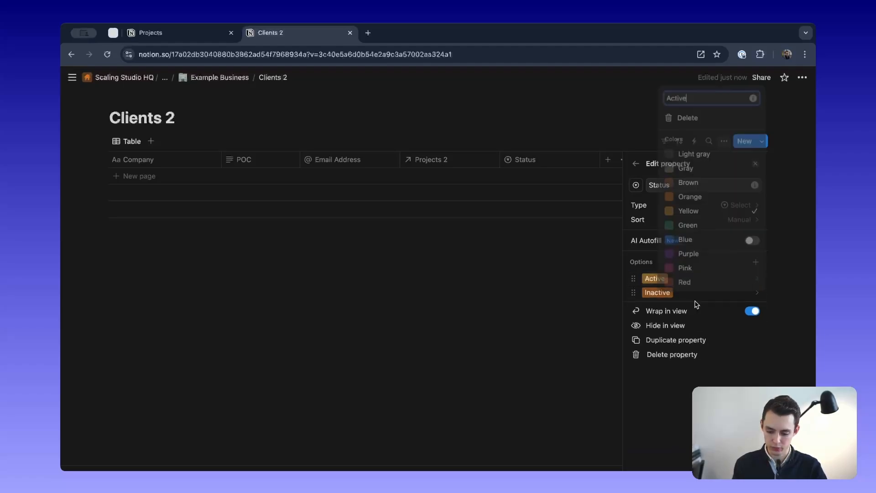
pyautogui.click(681, 225)
pyautogui.click(507, 333)
pyautogui.click(518, 275)
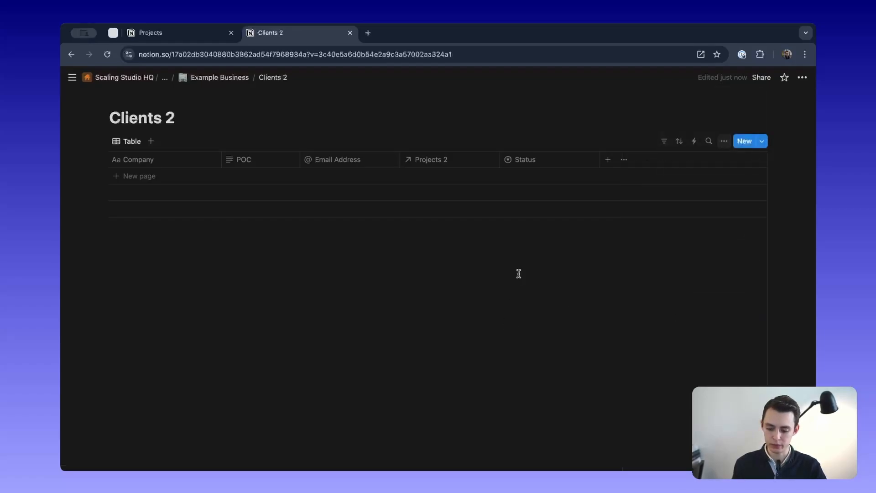
# Step: Add a client entry Company 1 with POC "name", fill in the contact's email address, and set its Status to Active
pyautogui.click(152, 176)
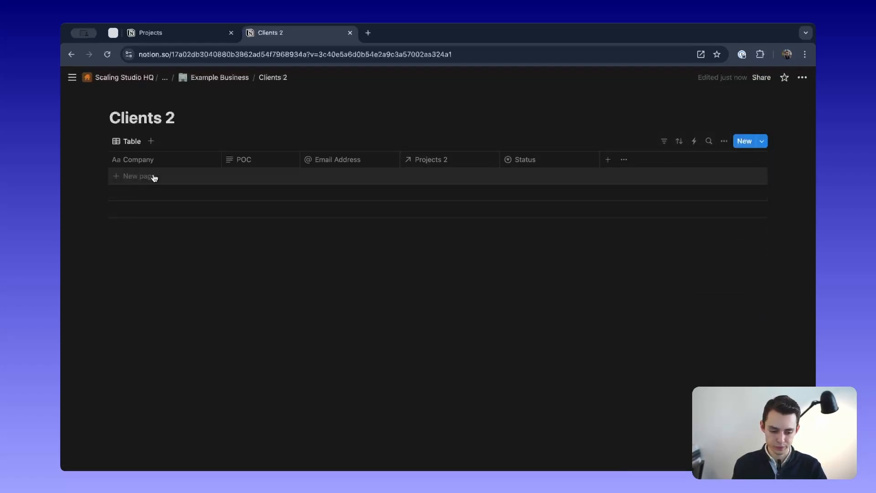
pyautogui.write('Company 1')
pyautogui.press('Tab')
pyautogui.write('name')
pyautogui.press('Tab')
pyautogui.write('na')
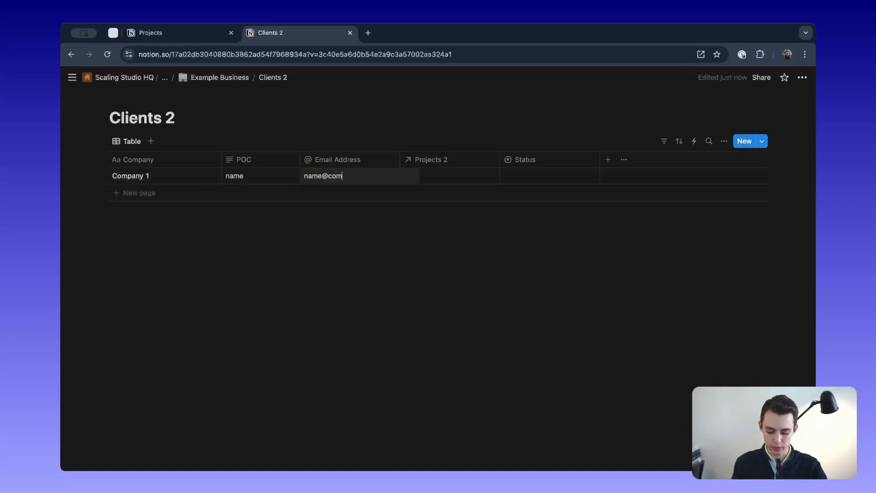
pyautogui.write('me@company1.com')
pyautogui.press('Tab')
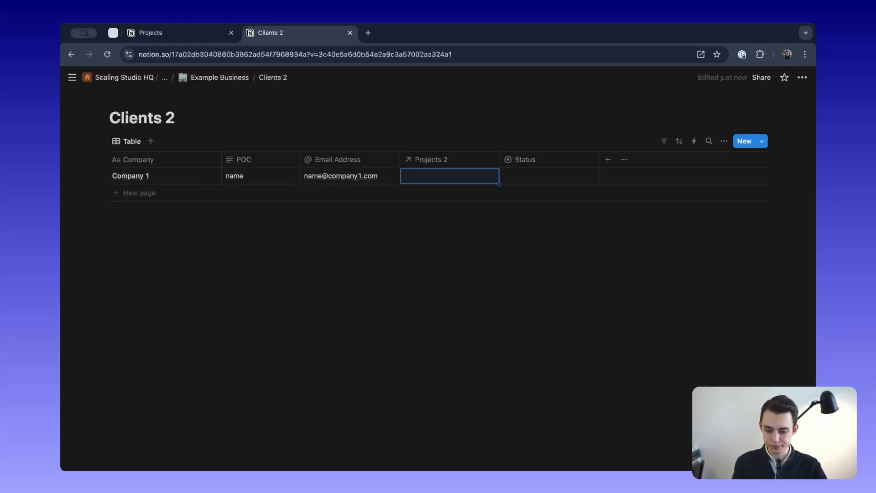
pyautogui.click(524, 173)
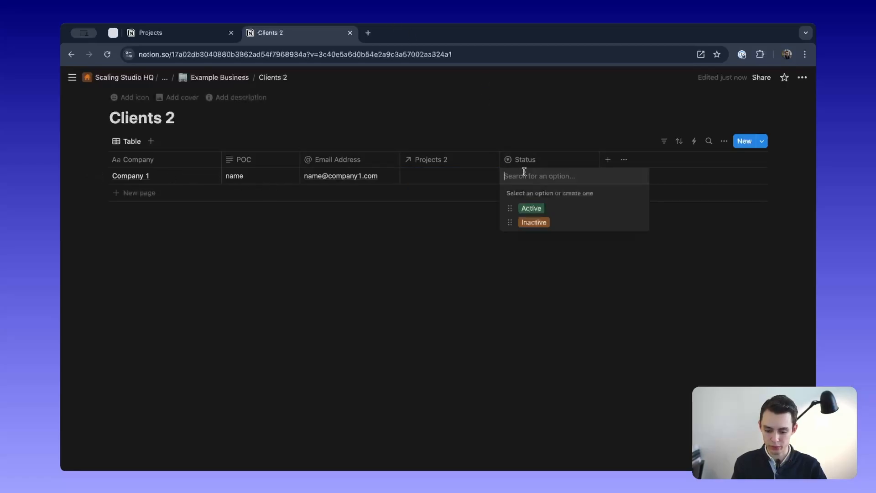
pyautogui.click(531, 208)
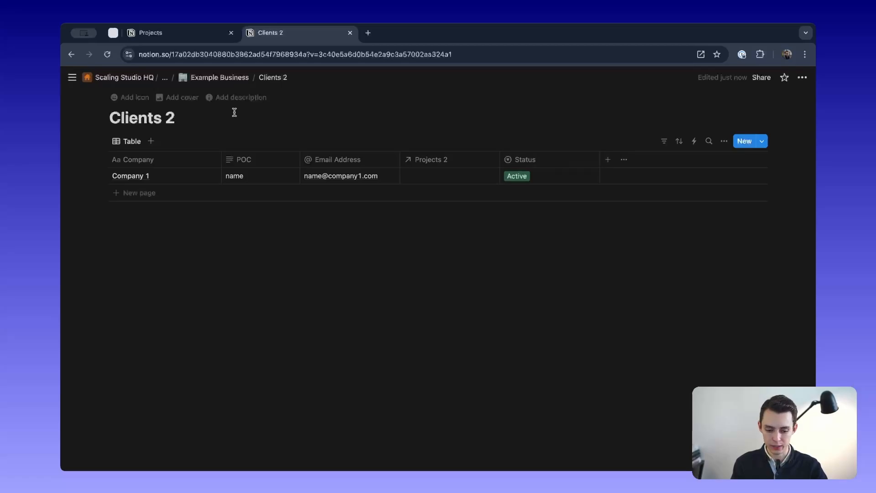
# Step: Return to the Example Business page and add a new full-page database below Clients 2
pyautogui.click(219, 79)
pyautogui.scroll(-3, 456, 247)
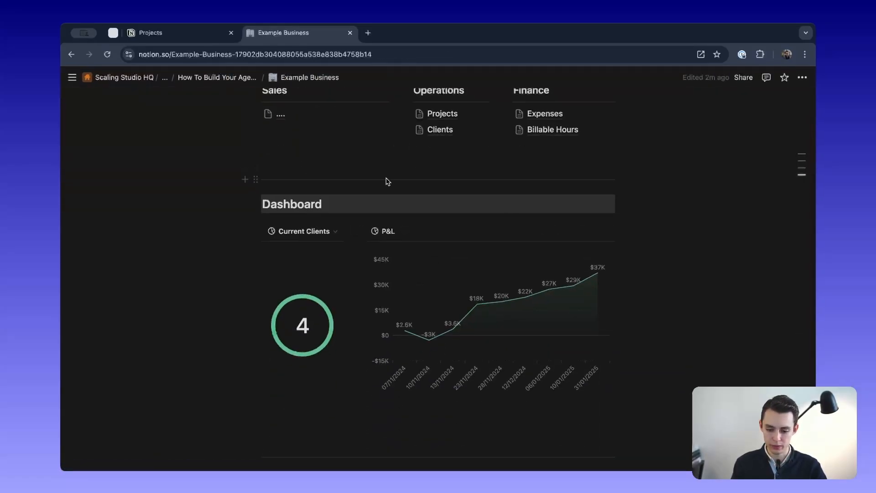
pyautogui.scroll(-5, 449, 187)
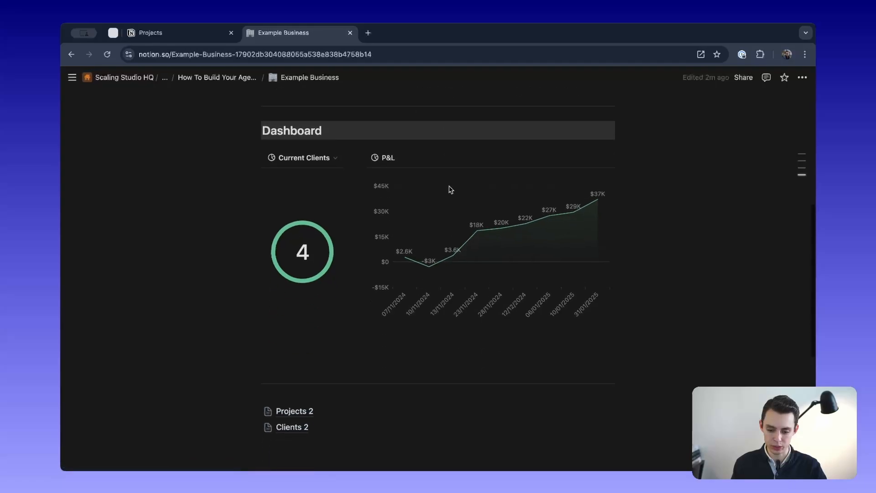
pyautogui.scroll(5, 293, 305)
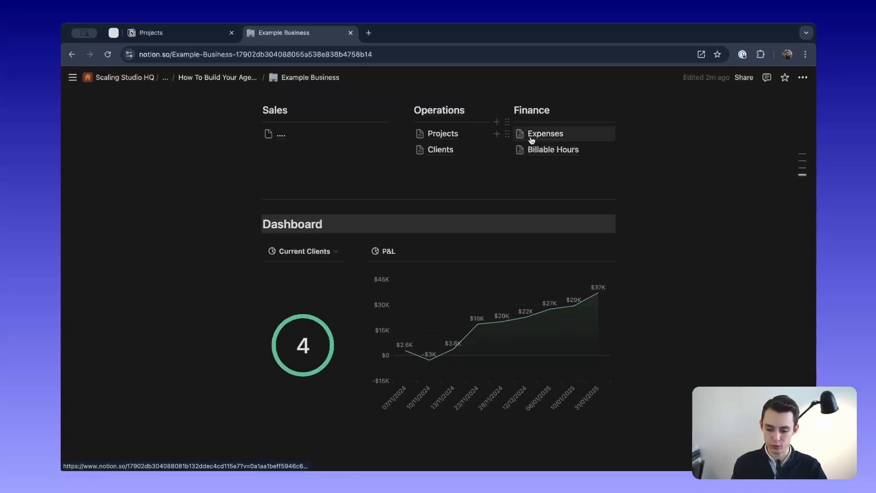
pyautogui.scroll(-5, 539, 155)
pyautogui.write('/datab')
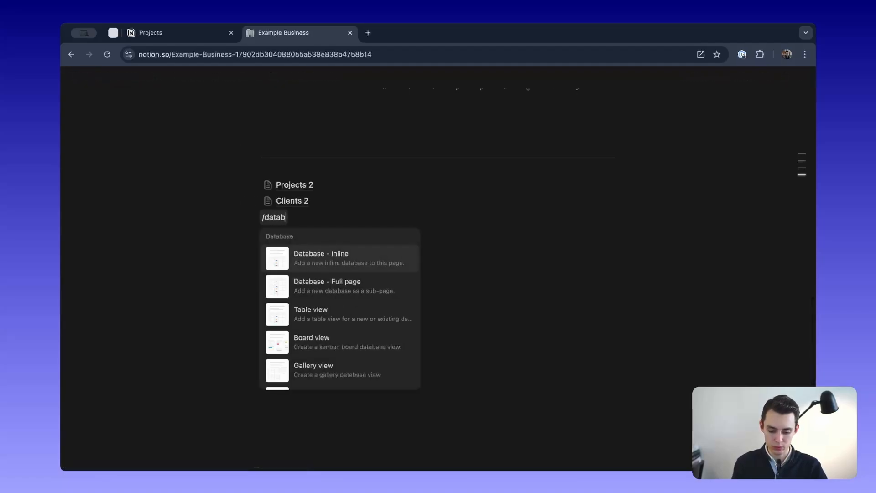
pyautogui.press('Down')
pyautogui.press('Return')
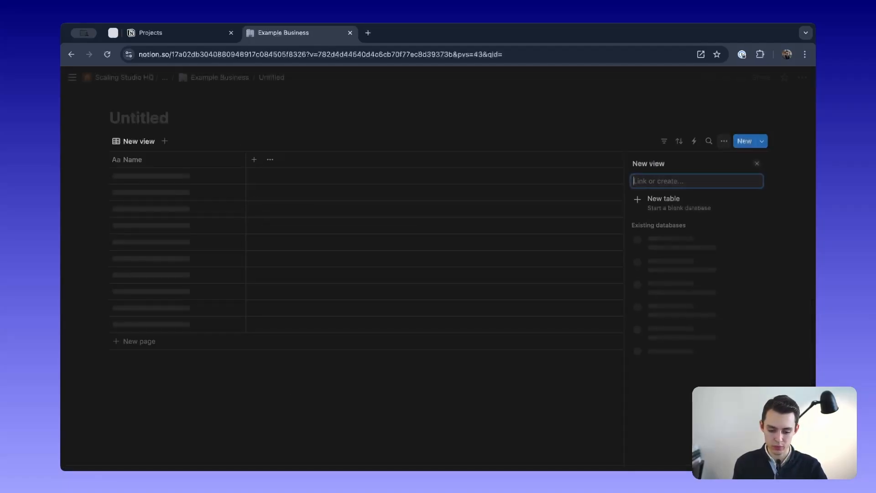
# Step: Title the new database Expenses
pyautogui.click(187, 120)
pyautogui.write('E')
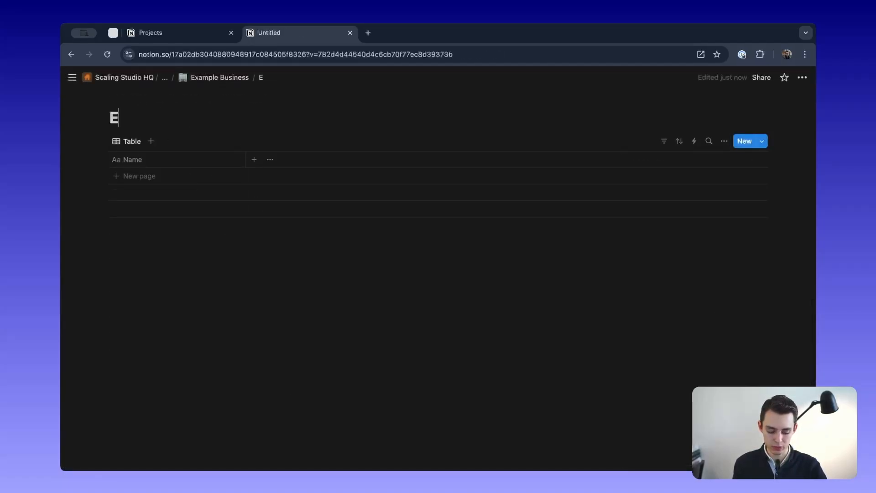
pyautogui.write('xpenses')
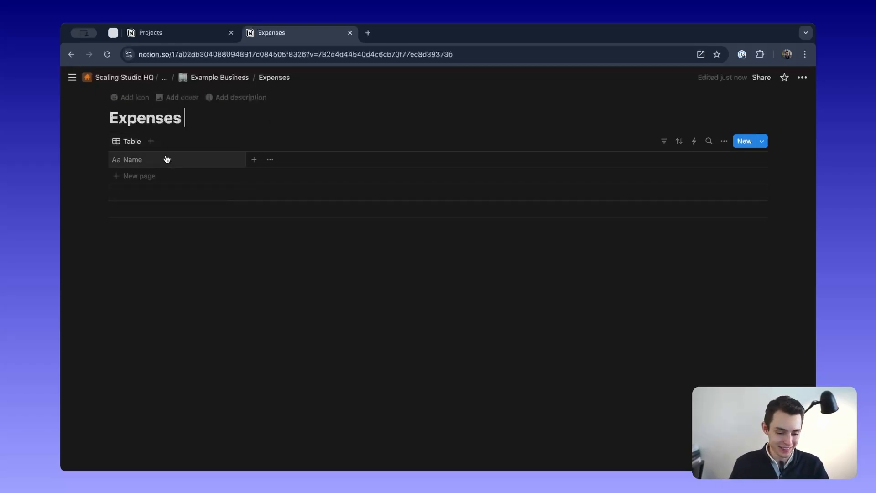
pyautogui.press('BackSpace')
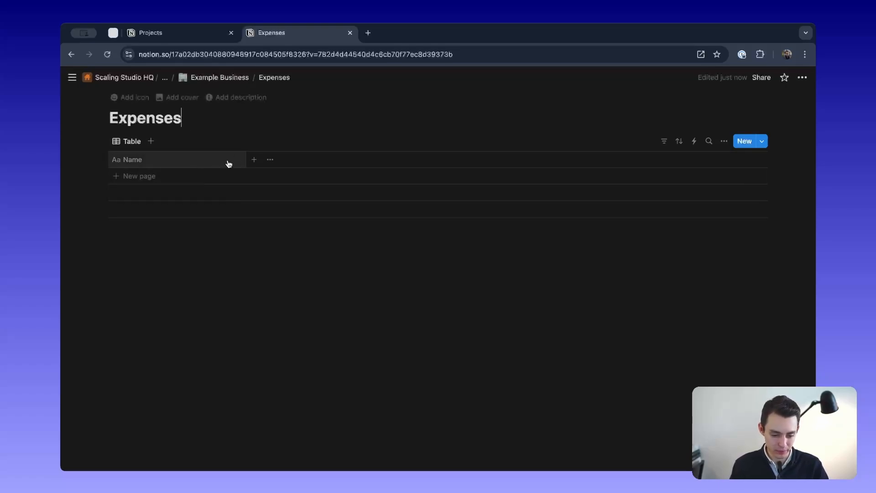
pyautogui.click(179, 163)
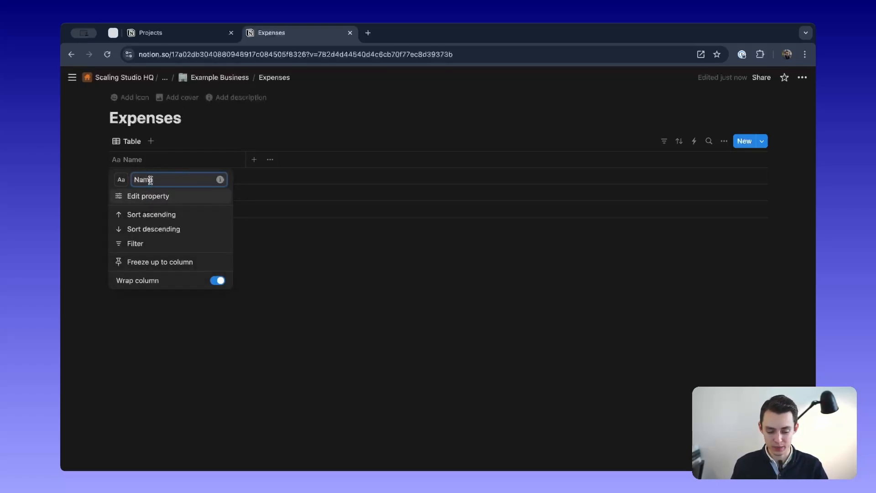
pyautogui.click(204, 138)
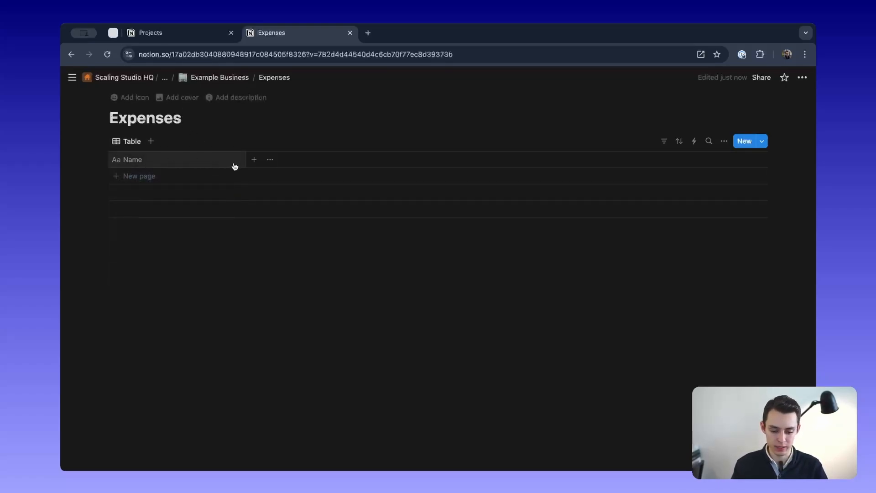
pyautogui.click(249, 161)
pyautogui.click(208, 80)
# Step: Open the example business's original Expenses database in the other browser tab to check which properties it uses
pyautogui.click(151, 32)
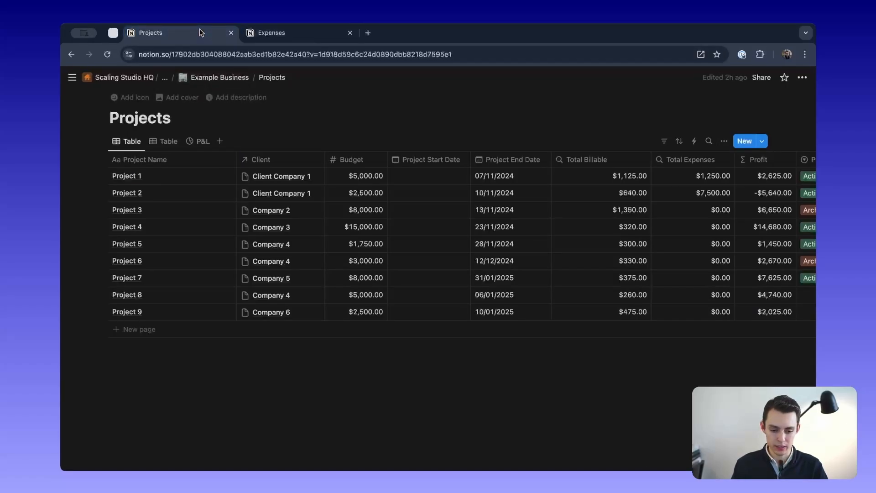
pyautogui.click(220, 78)
pyautogui.scroll(-3, 601, 232)
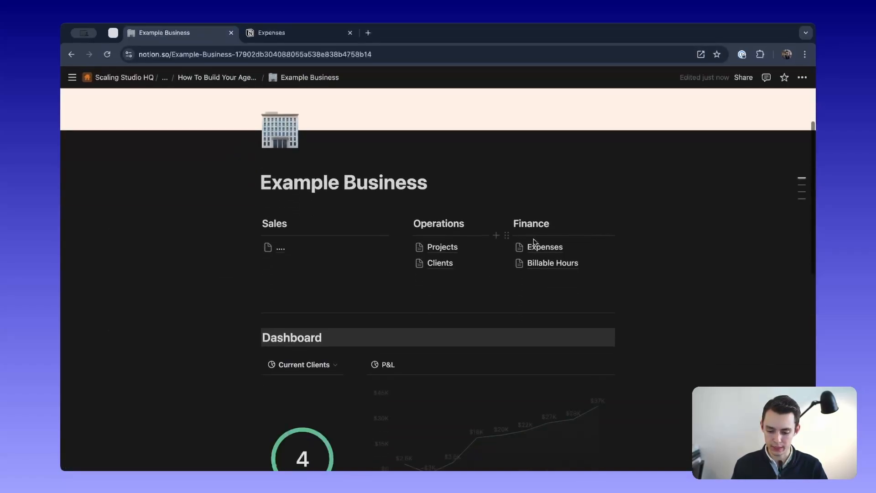
pyautogui.click(529, 247)
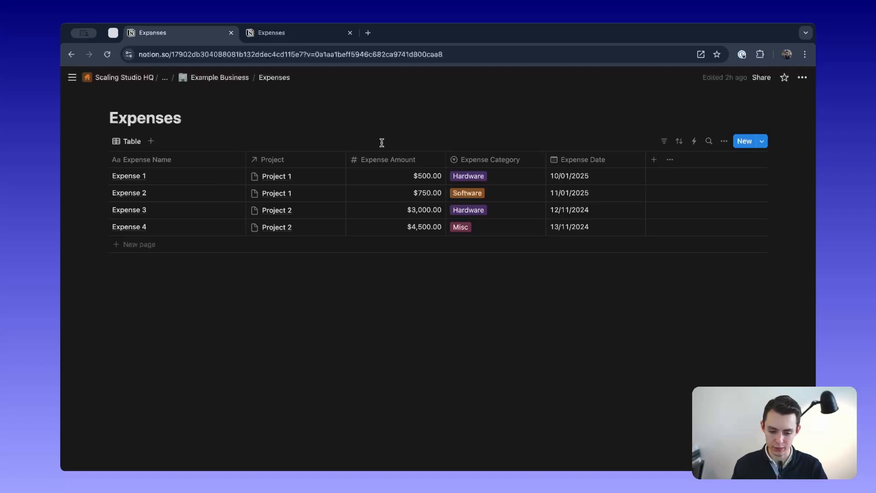
# Step: Back in the new Expenses database, add the suggested Amount number property and set its format to US Dollar
pyautogui.click(323, 45)
pyautogui.click(255, 159)
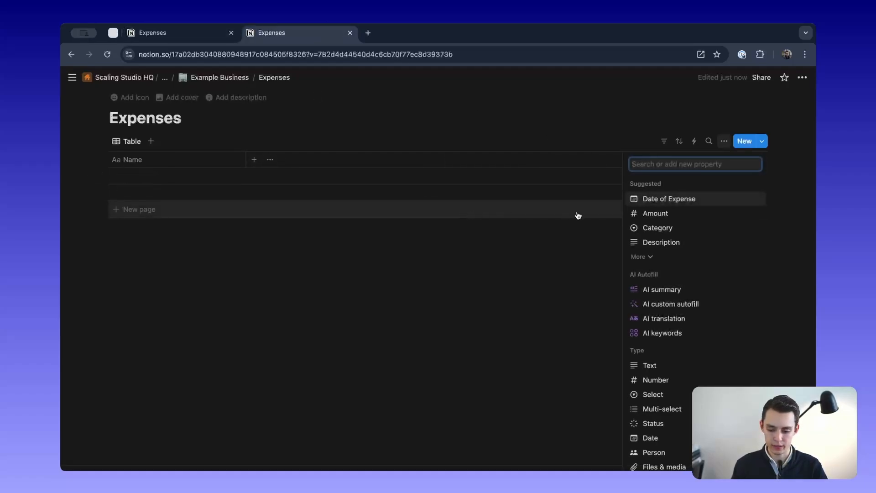
pyautogui.click(684, 213)
pyautogui.click(714, 225)
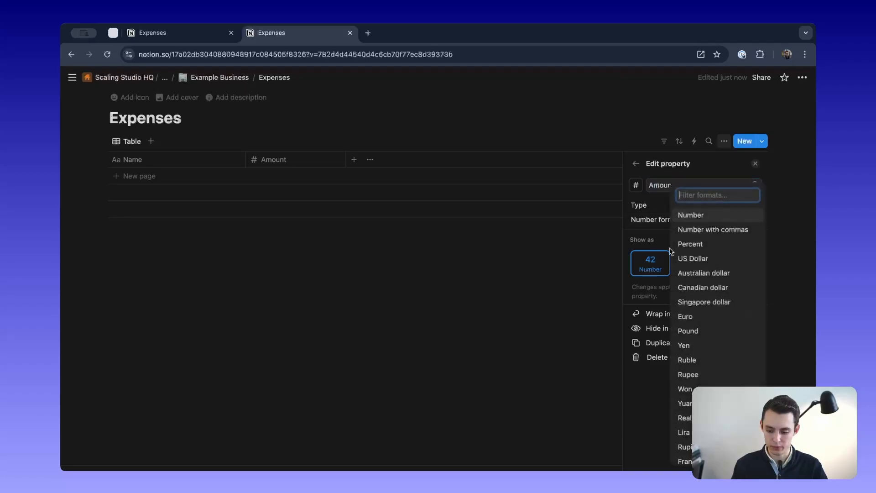
pyautogui.click(694, 256)
pyautogui.press('Escape')
# Step: Add the suggested Date of Expense property and set its date format to day/month/year
pyautogui.click(350, 160)
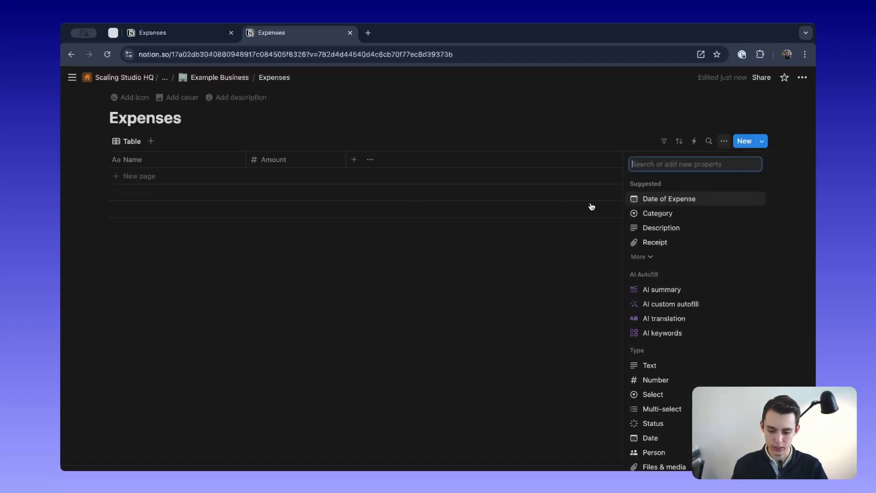
pyautogui.click(686, 198)
pyautogui.click(712, 234)
pyautogui.click(726, 249)
pyautogui.click(699, 220)
pyautogui.click(674, 264)
pyautogui.press('Escape')
# Step: Add the suggested Category select property and give it an option named Software
pyautogui.click(454, 160)
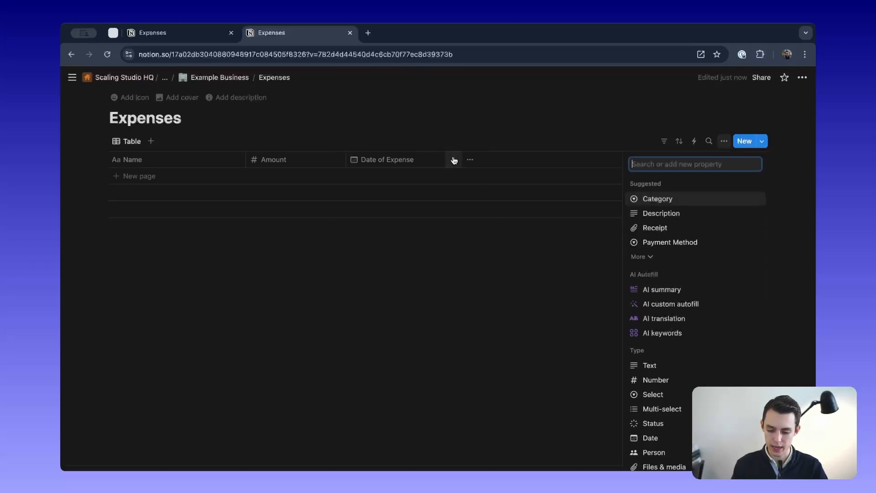
pyautogui.click(676, 196)
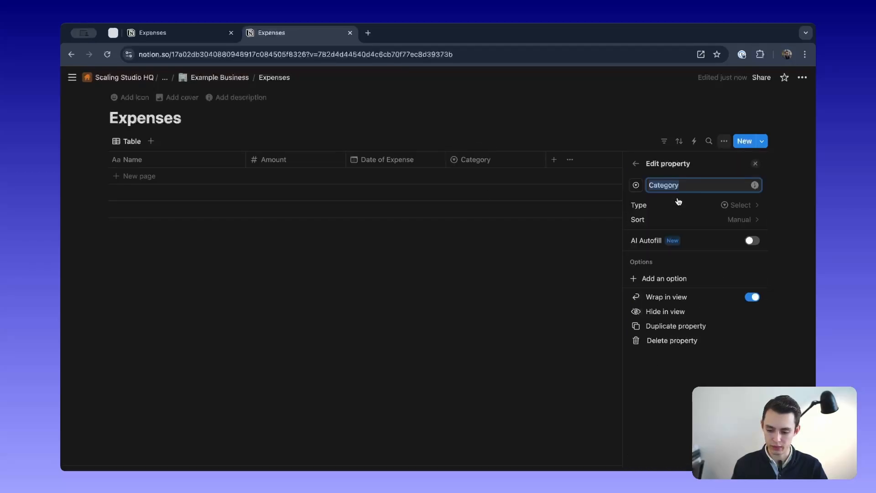
pyautogui.click(674, 279)
pyautogui.write('Sftwar')
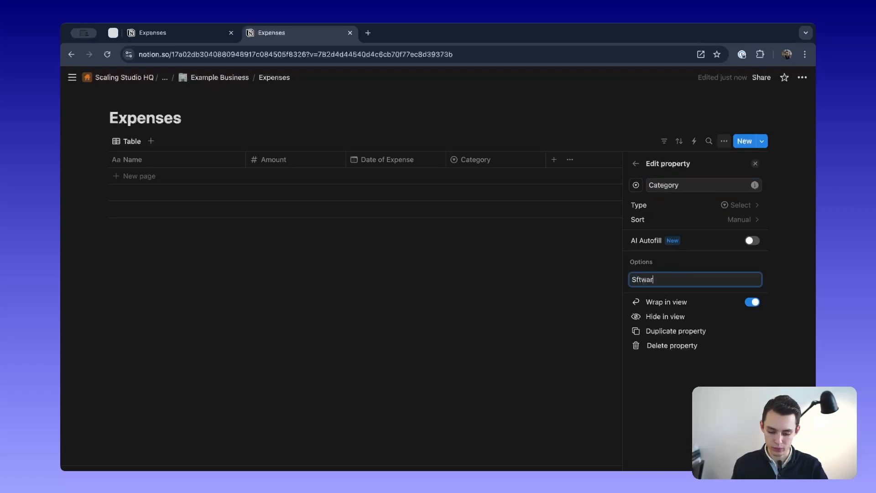
pyautogui.write('e')
pyautogui.press('Return')
pyautogui.click(658, 297)
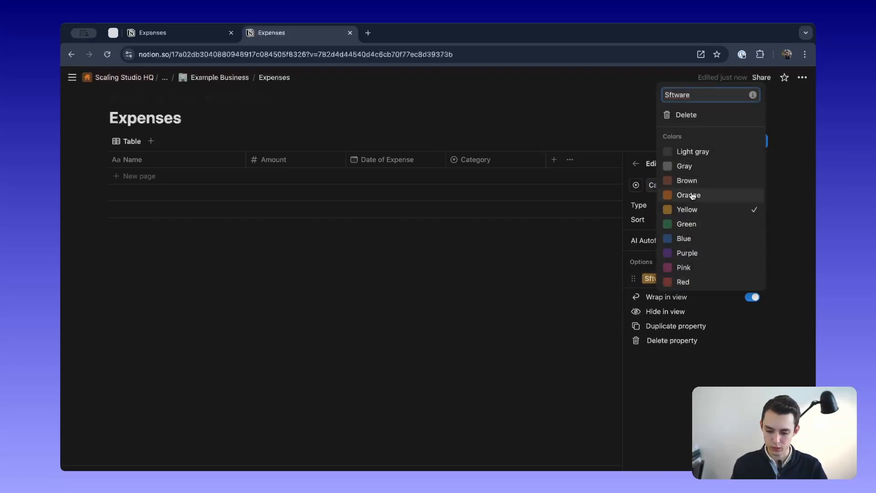
pyautogui.hotkey('ctrl', 'a')
pyautogui.write('S')
pyautogui.press('Escape')
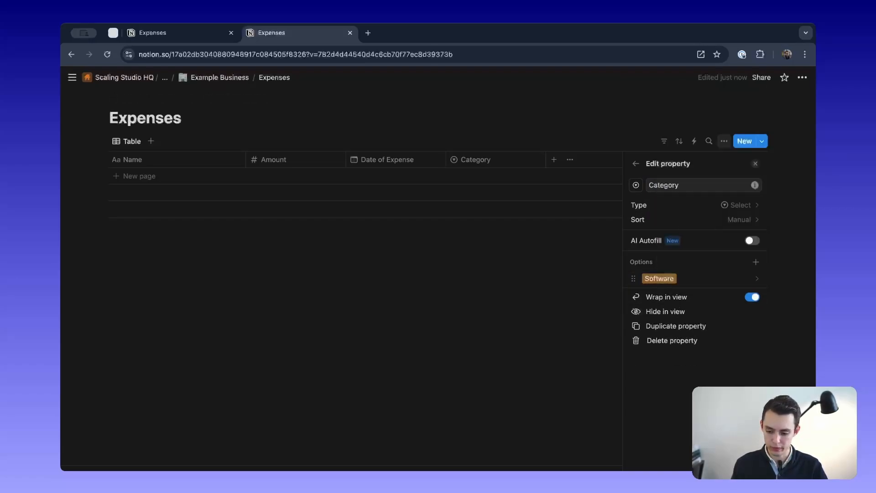
# Step: Add the options Hardware and Misc. to the Category property and finish editing it
pyautogui.click(756, 264)
pyautogui.write('Hardware')
pyautogui.press('Return')
pyautogui.write('Misc')
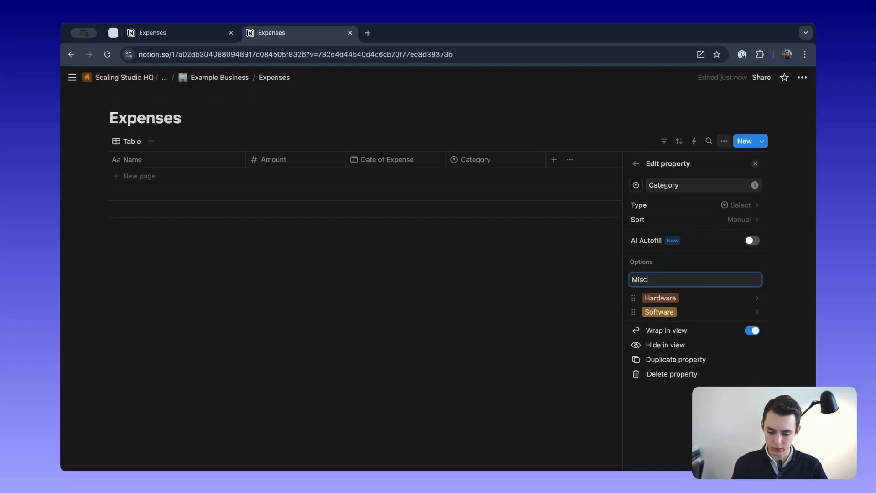
pyautogui.write('.')
pyautogui.press('Return')
pyautogui.click(525, 303)
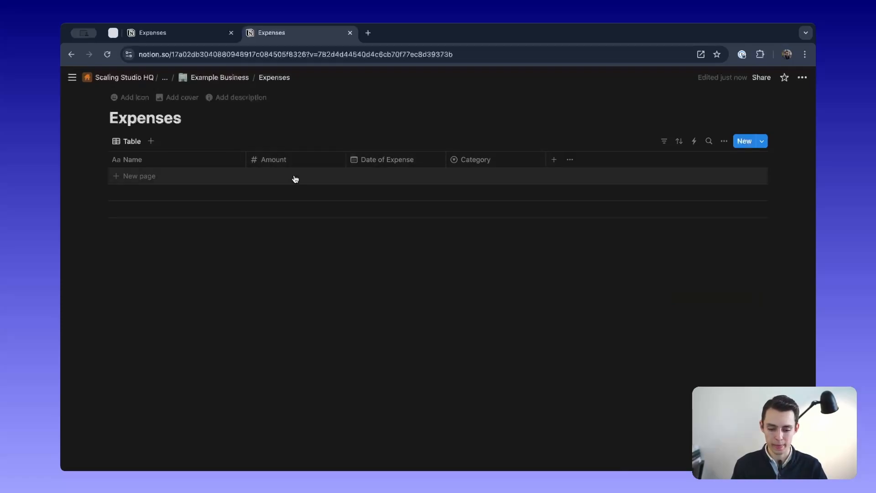
# Step: Add two entries named Expense 1 and Expense 2 to the Expenses table
pyautogui.click(186, 176)
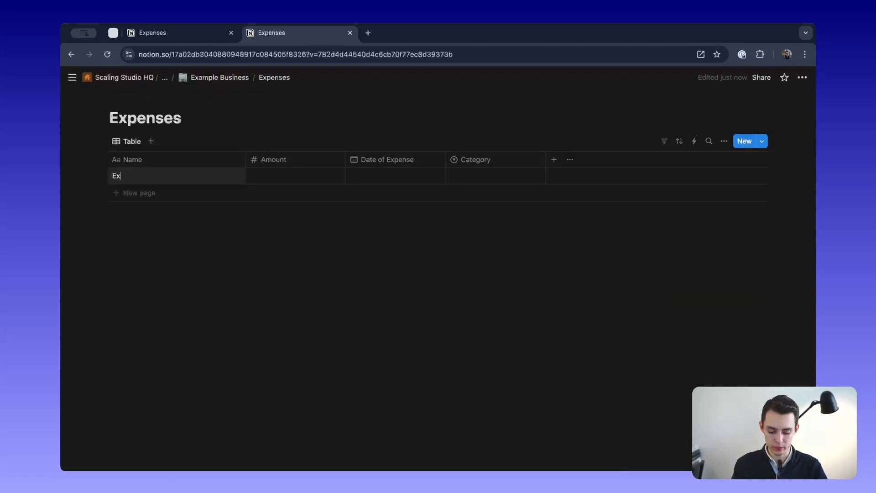
pyautogui.click(188, 194)
pyautogui.write('Expense 2')
pyautogui.press('Escape')
# Step: Set the amount of Expense 1 to $500 and of Expense 2 to $1,250
pyautogui.click(304, 176)
pyautogui.write('500')
pyautogui.press('Return')
pyautogui.write('12,500')
pyautogui.press('Tab')
pyautogui.click(308, 192)
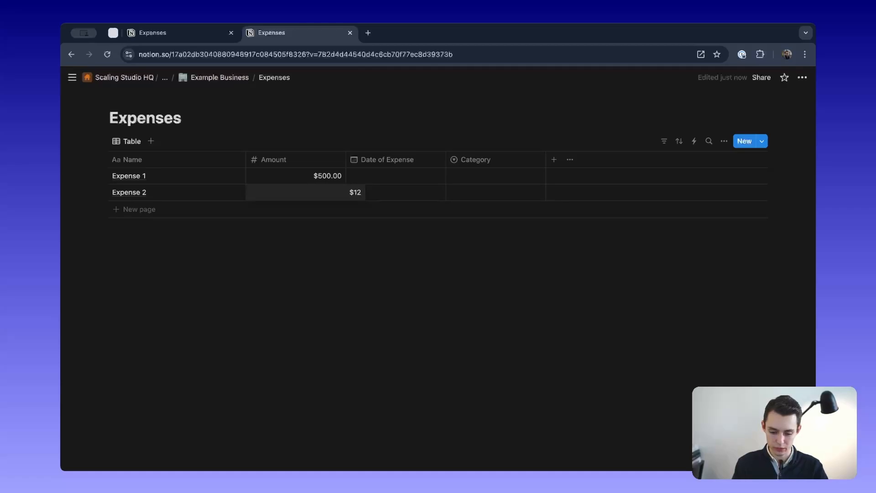
pyautogui.write('50')
pyautogui.press('Return')
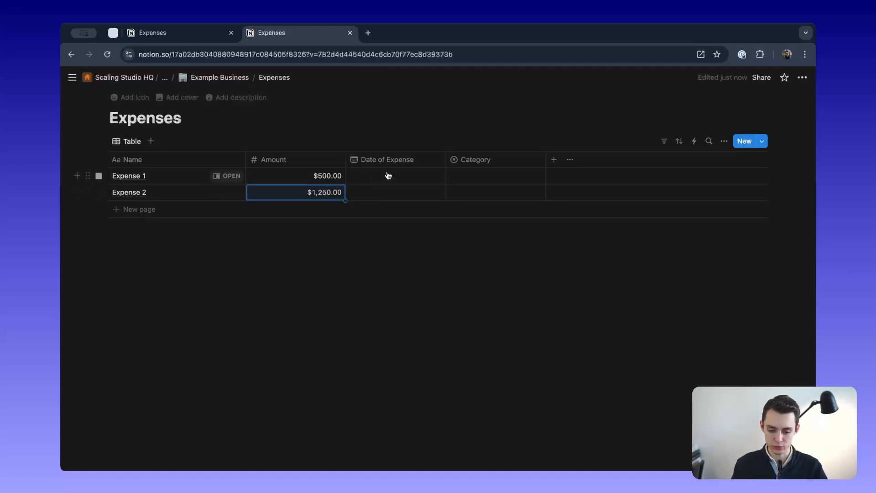
# Step: Set the expense dates to 10/01/2025 for Expense 1 and 13/01/2025 for Expense 2
pyautogui.click(395, 192)
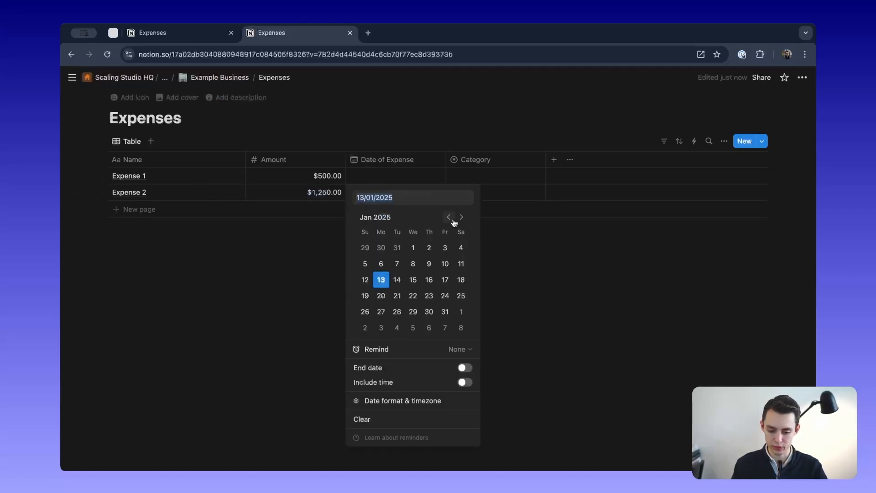
pyautogui.click(445, 263)
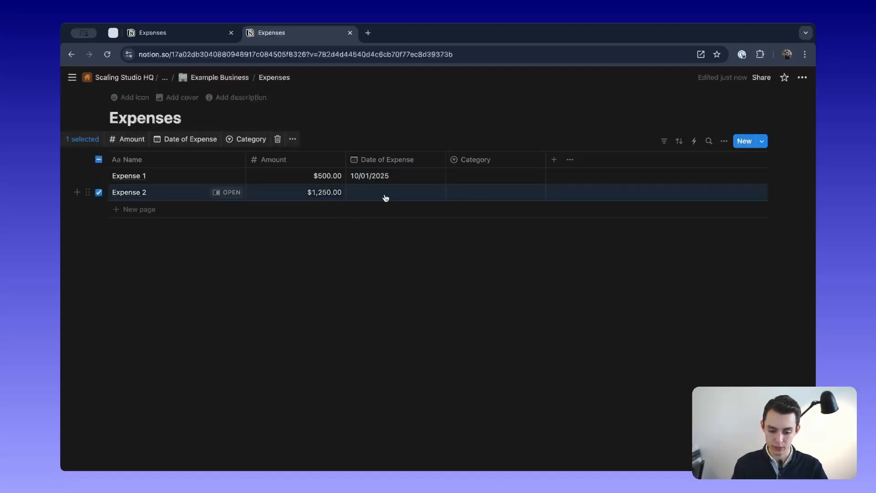
pyautogui.click(384, 196)
pyautogui.click(380, 294)
pyautogui.click(295, 311)
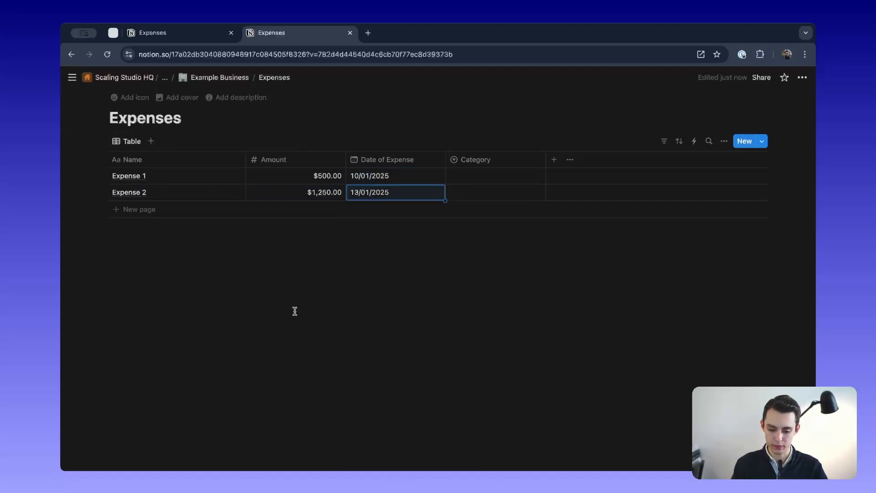
# Step: Categorize Expense 1 as Software and Expense 2 as Hardware
pyautogui.click(465, 179)
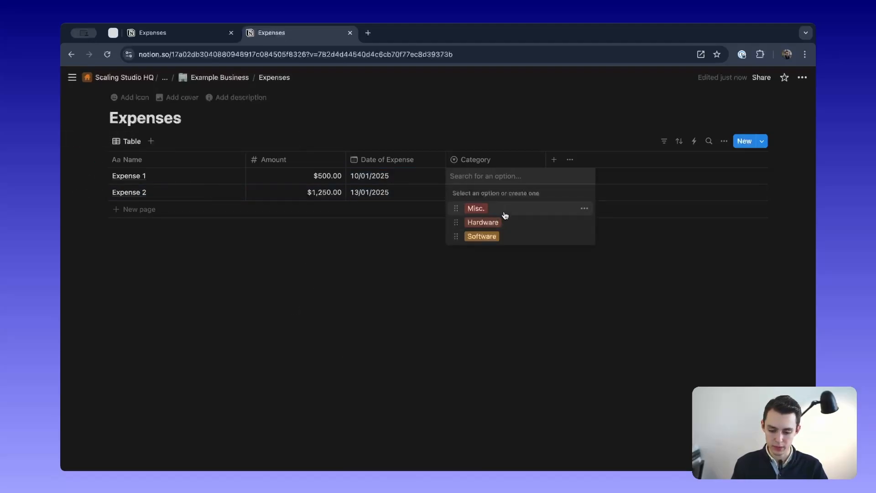
pyautogui.click(504, 236)
pyautogui.click(485, 195)
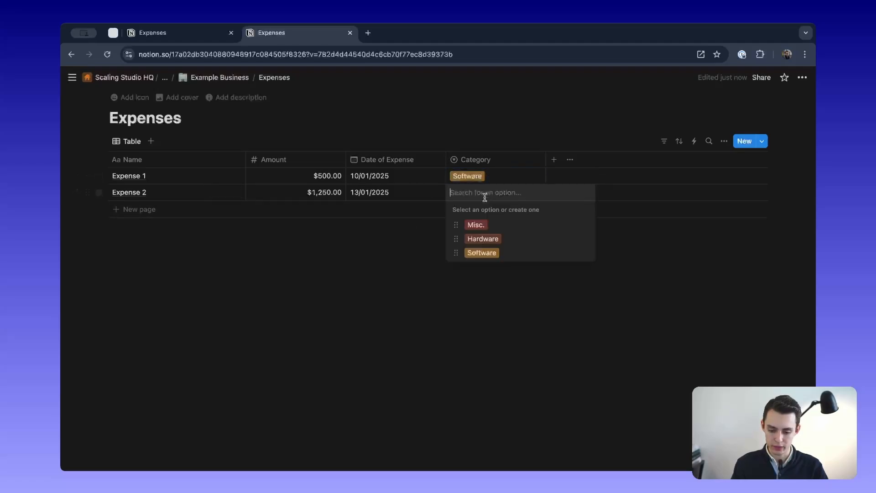
pyautogui.click(506, 225)
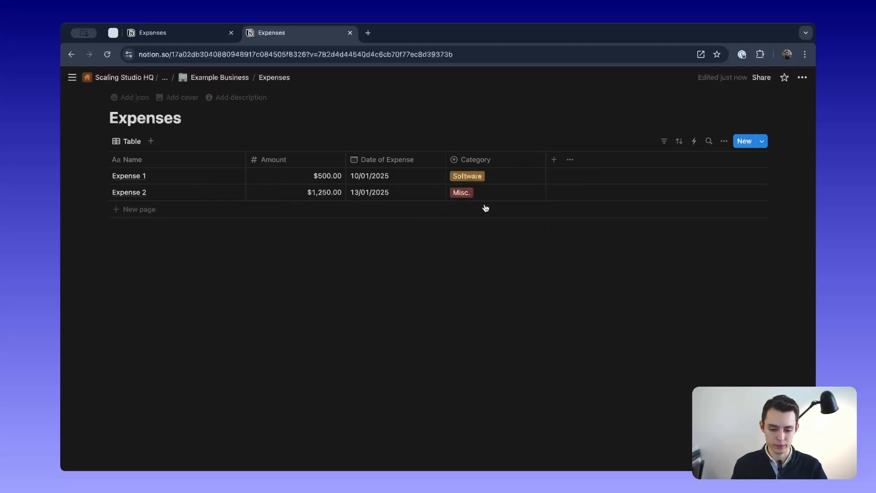
pyautogui.click(495, 192)
pyautogui.click(497, 242)
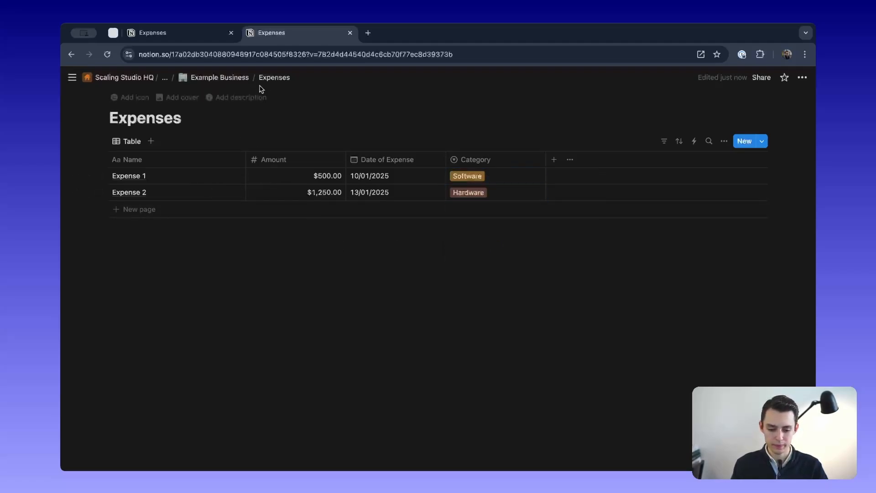
# Step: Create a full-page database named Billable Hours on the Example Business page, below the Expenses database
pyautogui.click(204, 78)
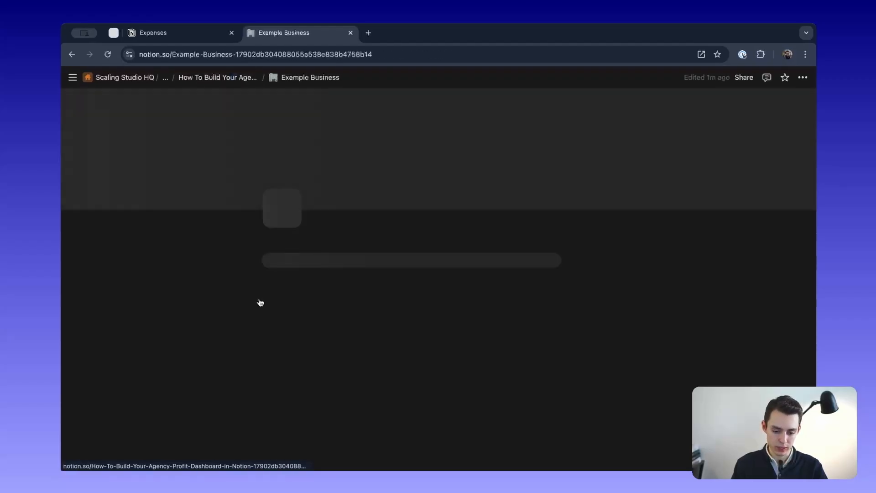
pyautogui.scroll(-10, 256, 297)
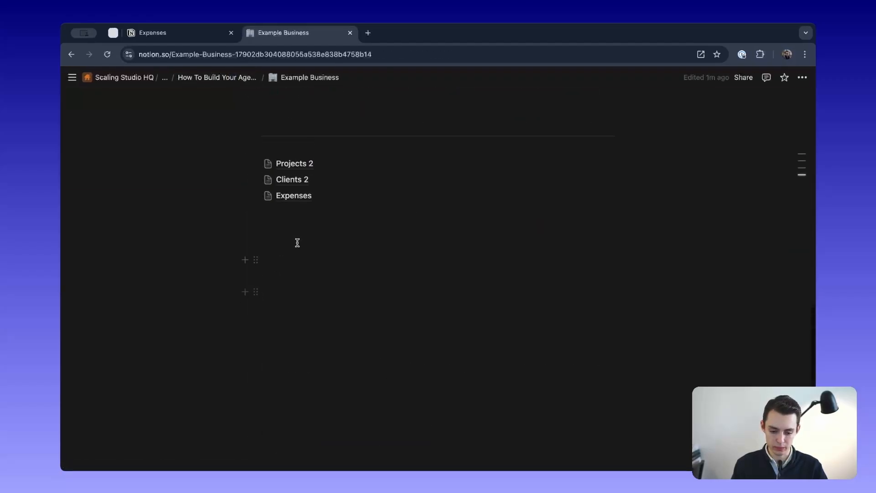
pyautogui.write('/databa')
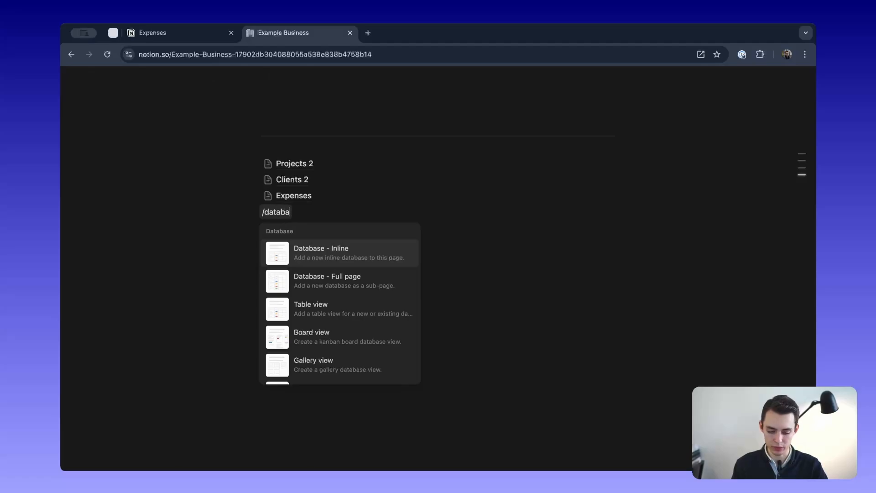
pyautogui.press('Down')
pyautogui.press('Return')
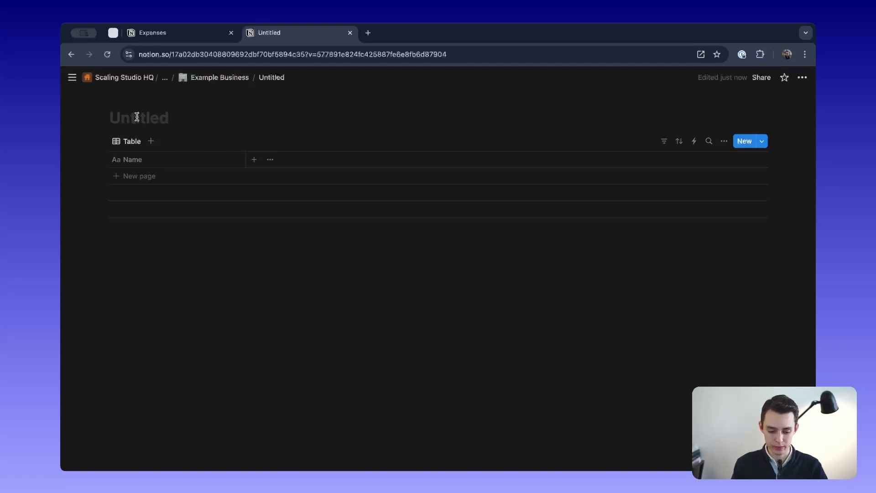
pyautogui.write('Billable Hours')
# Step: Rename the title property of the Billable Hours table to Person
pyautogui.click(190, 161)
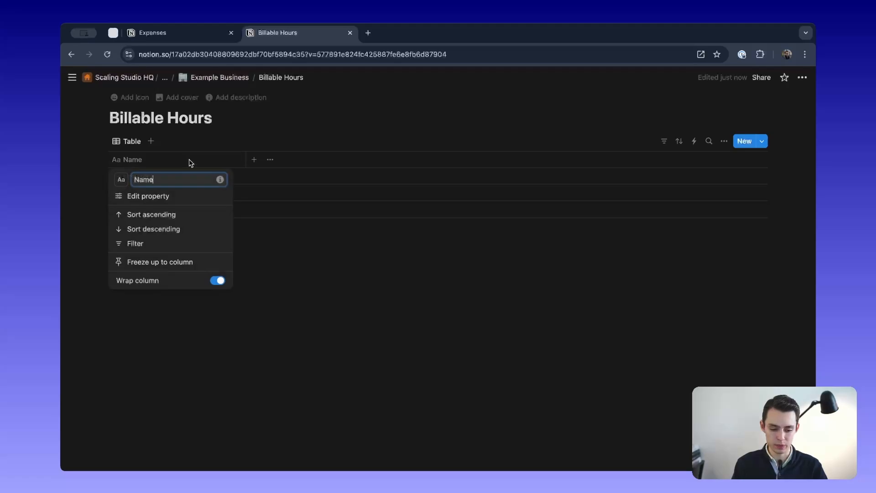
pyautogui.write('Person')
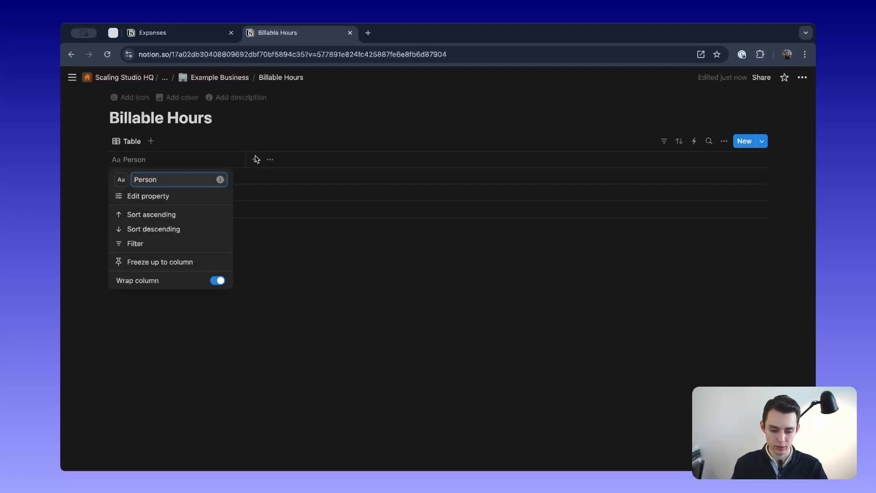
pyautogui.press('Return')
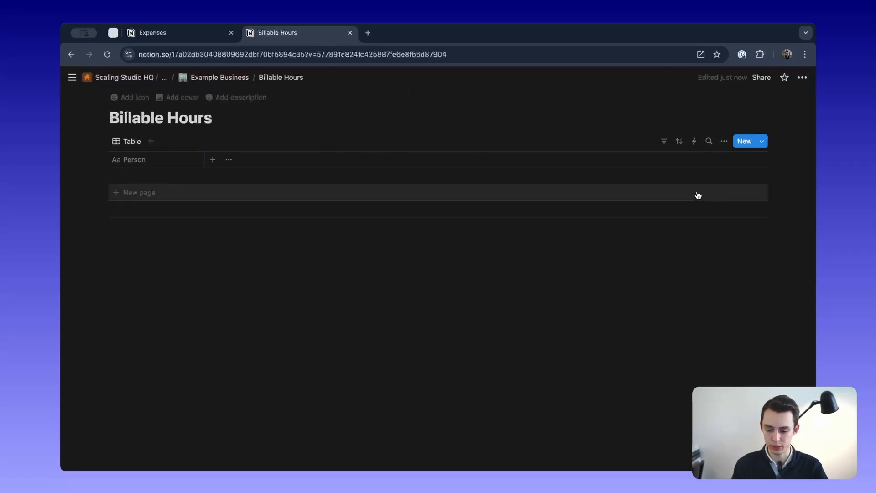
pyautogui.click(694, 141)
pyautogui.click(348, 182)
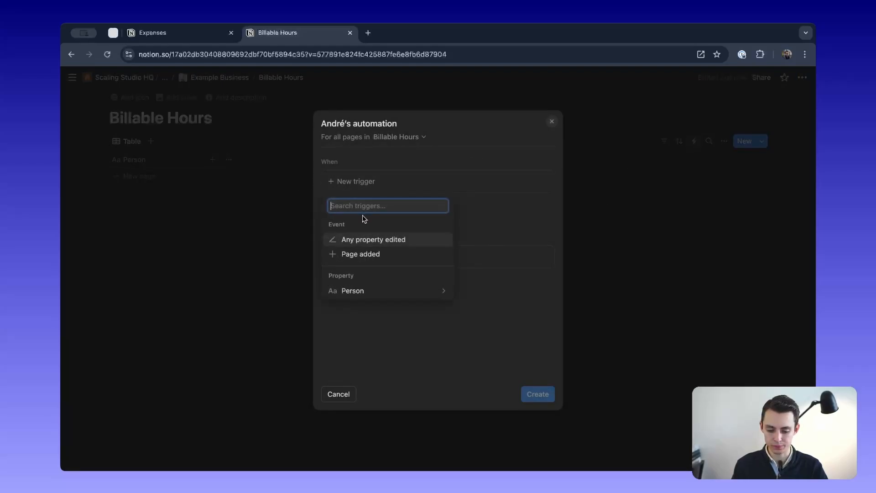
pyautogui.click(265, 301)
pyautogui.click(268, 221)
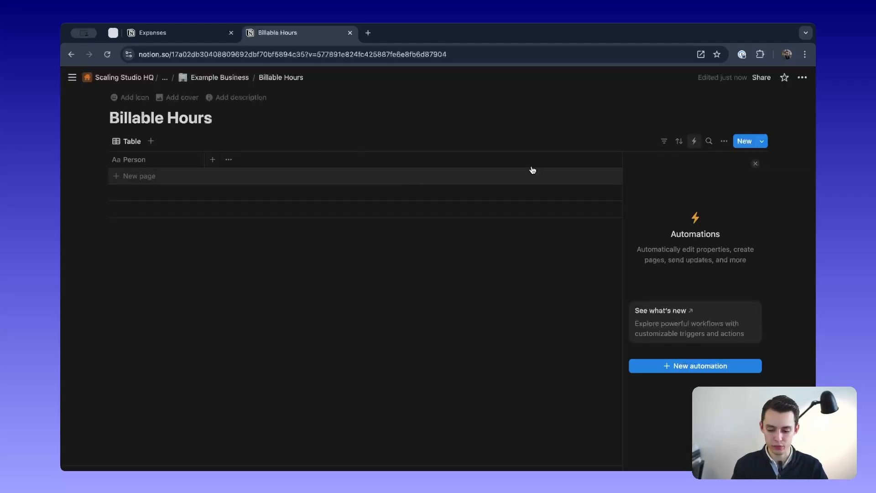
pyautogui.click(760, 163)
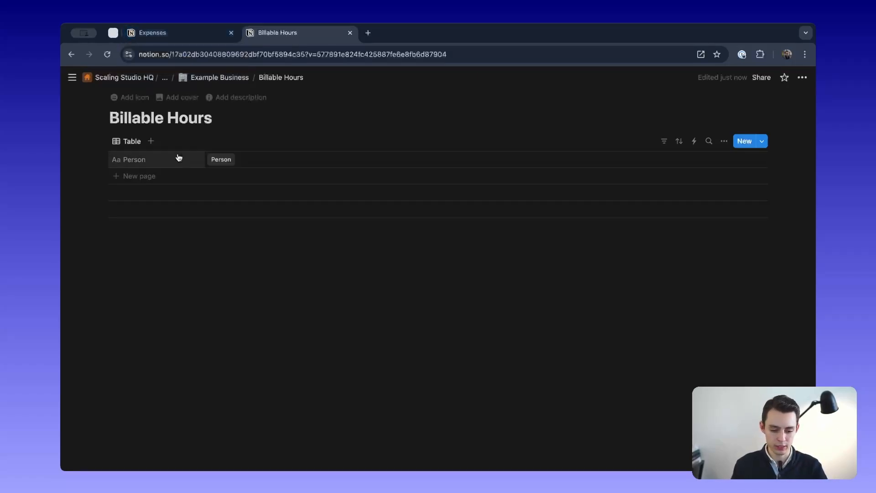
# Step: Open the original Billable Hours database of the example business and examine its properties
pyautogui.click(192, 33)
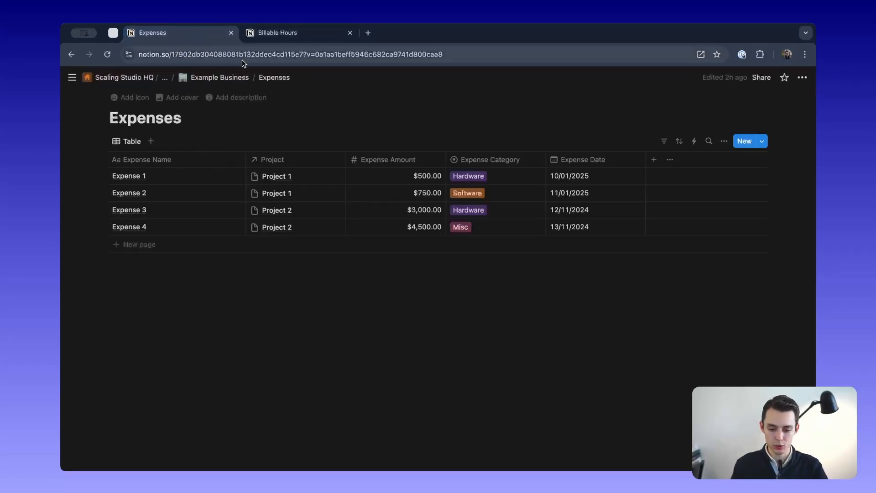
pyautogui.click(231, 77)
pyautogui.click(553, 286)
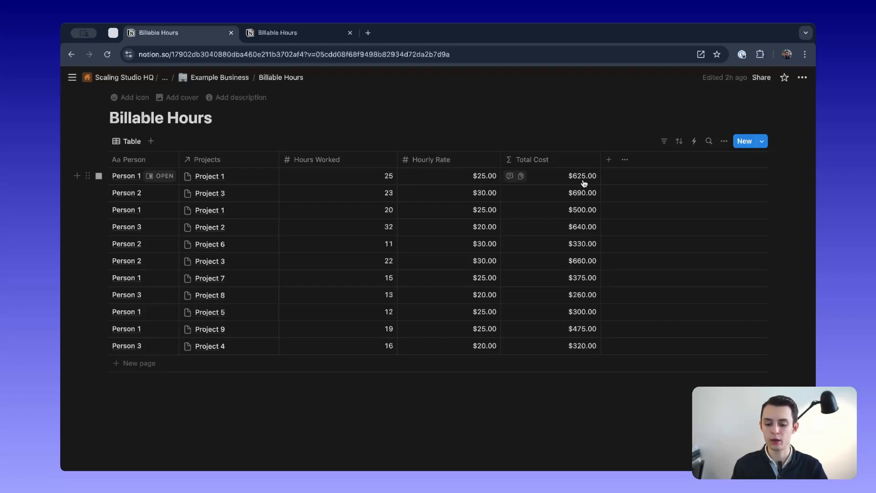
# Step: Add a two-way relation to the Projects 2 database in the new Billable Hours table
pyautogui.click(301, 33)
pyautogui.click(211, 159)
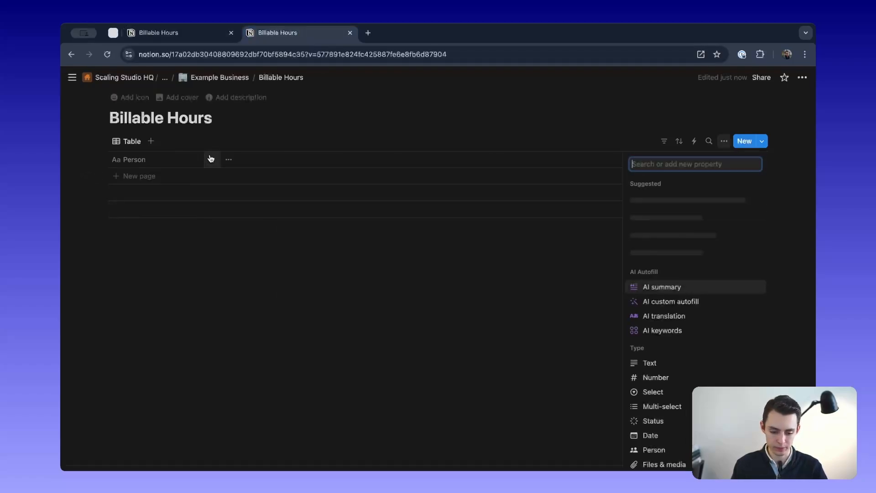
pyautogui.write('rel')
pyautogui.press('Return')
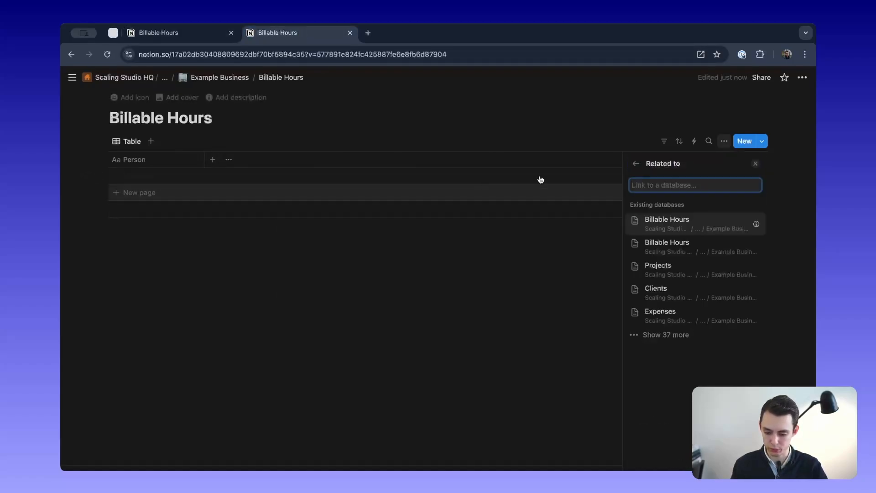
pyautogui.write('projects 2')
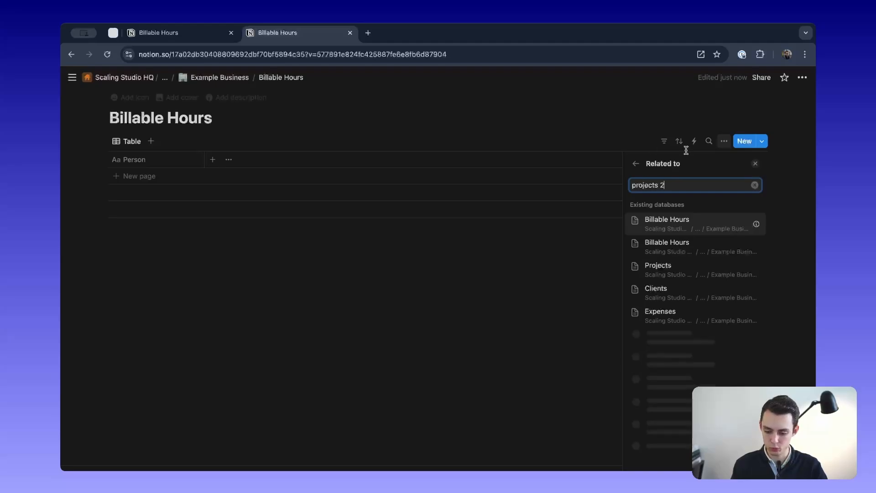
pyautogui.click(709, 226)
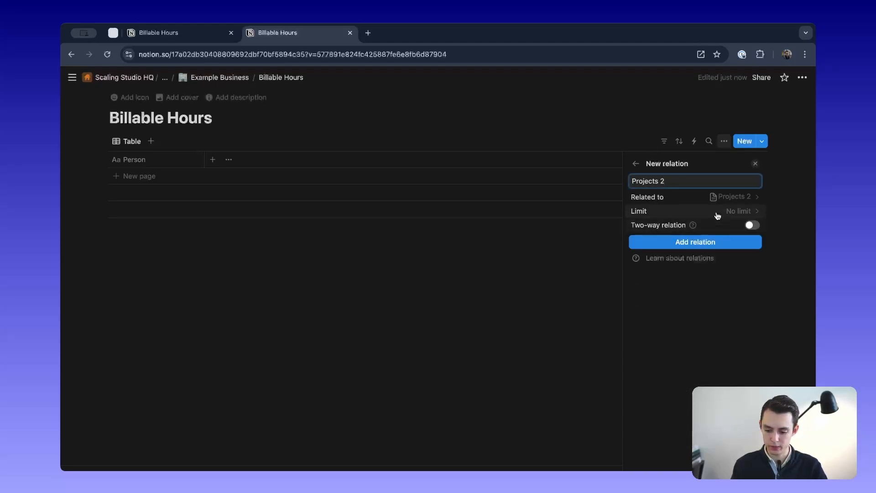
pyautogui.click(750, 225)
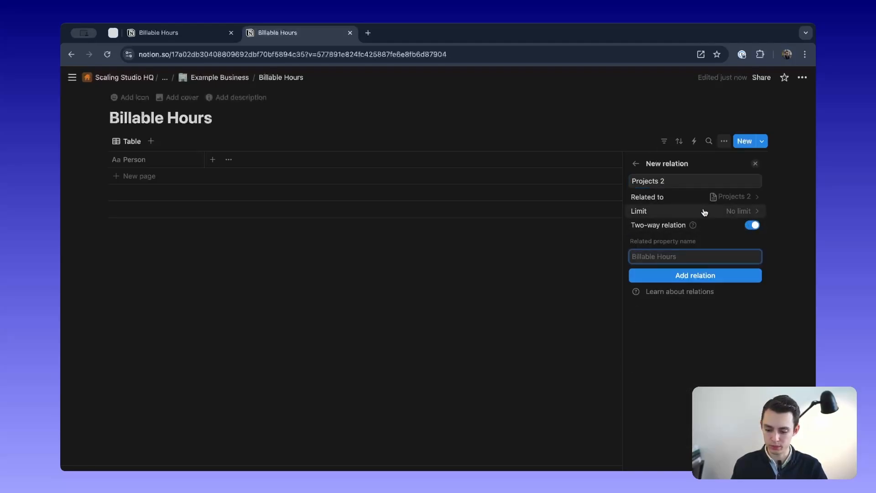
pyautogui.click(696, 276)
# Step: Add a number property named Hours Worked with the plain Number format to Billable Hours
pyautogui.click(312, 161)
pyautogui.click(312, 162)
pyautogui.write('number')
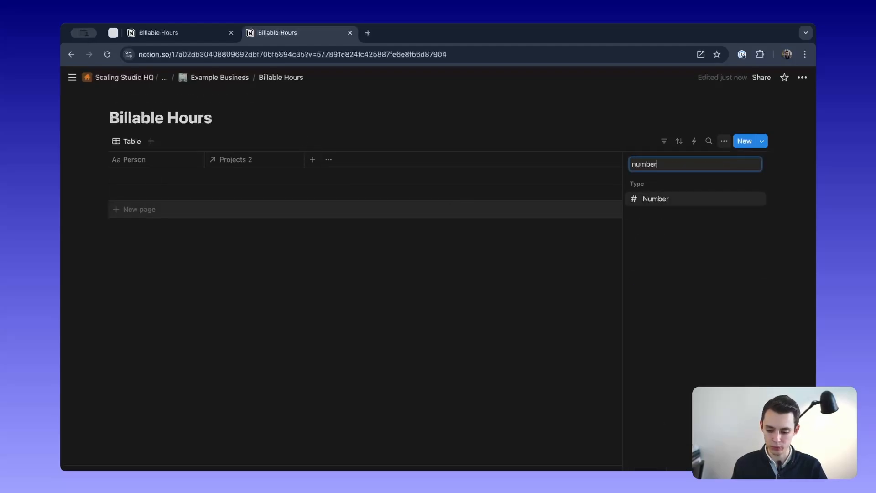
pyautogui.press('Return')
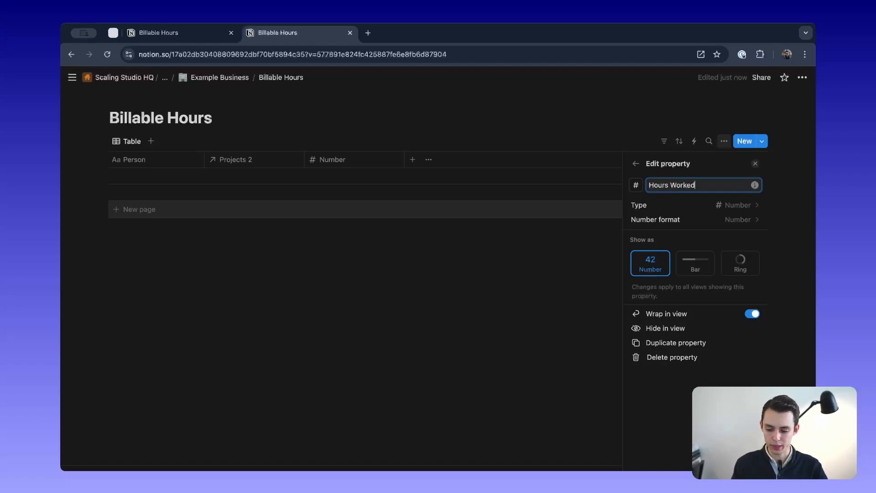
pyautogui.write('Hours Worked')
pyautogui.click(721, 221)
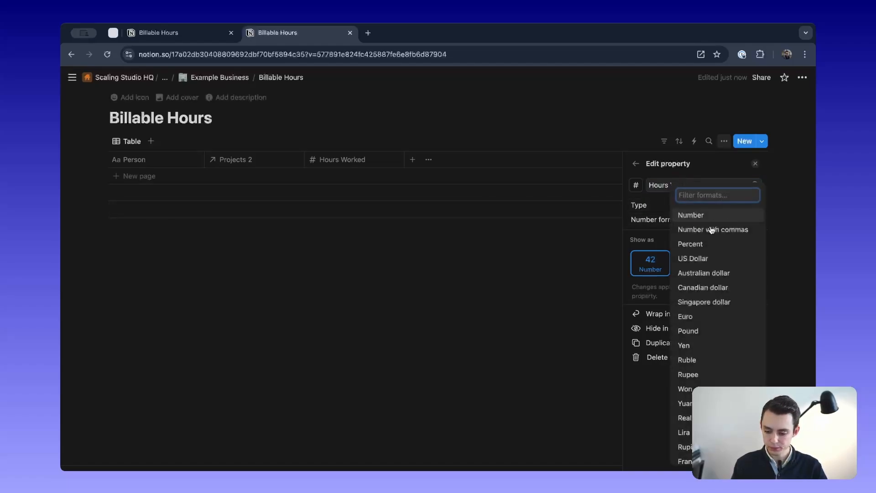
pyautogui.click(684, 216)
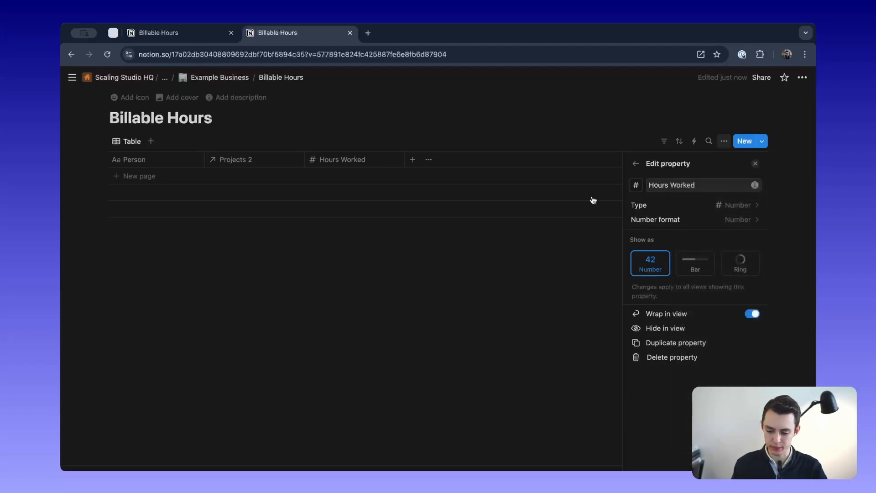
pyautogui.click(560, 274)
# Step: Add another number property after Hours Worked and format it as US Dollar
pyautogui.click(413, 159)
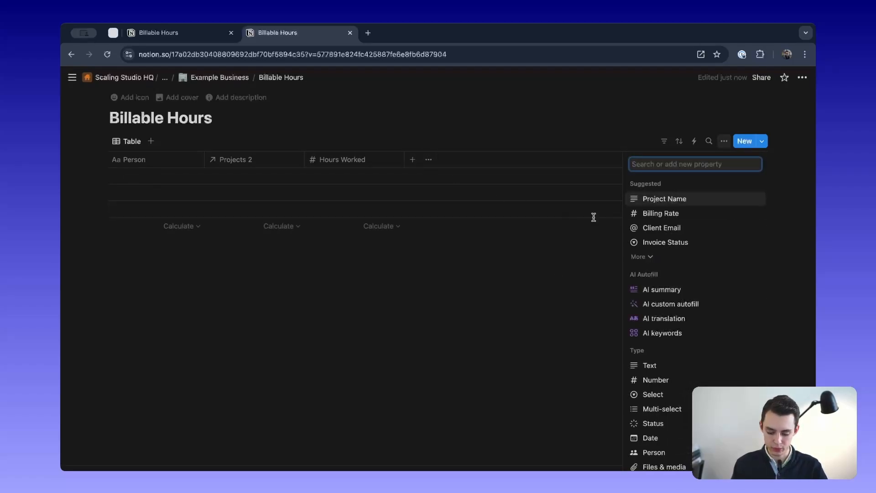
pyautogui.write('number')
pyautogui.click(673, 199)
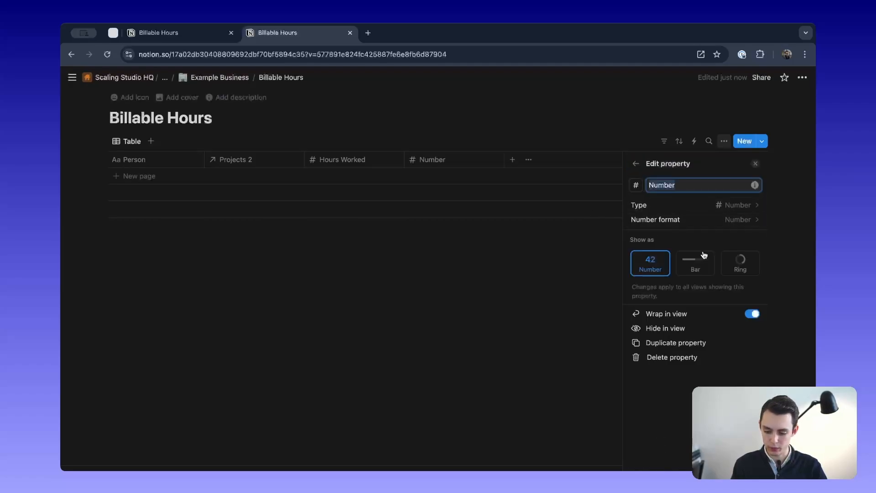
pyautogui.click(714, 224)
pyautogui.click(688, 256)
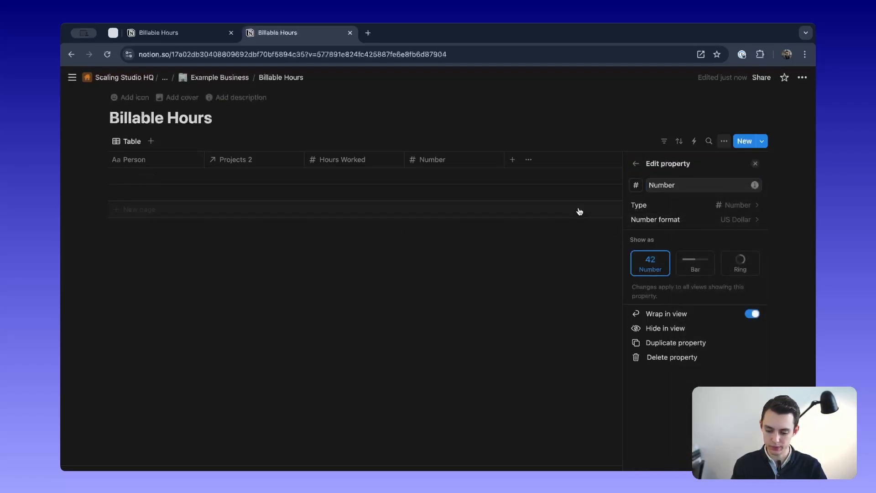
pyautogui.click(470, 134)
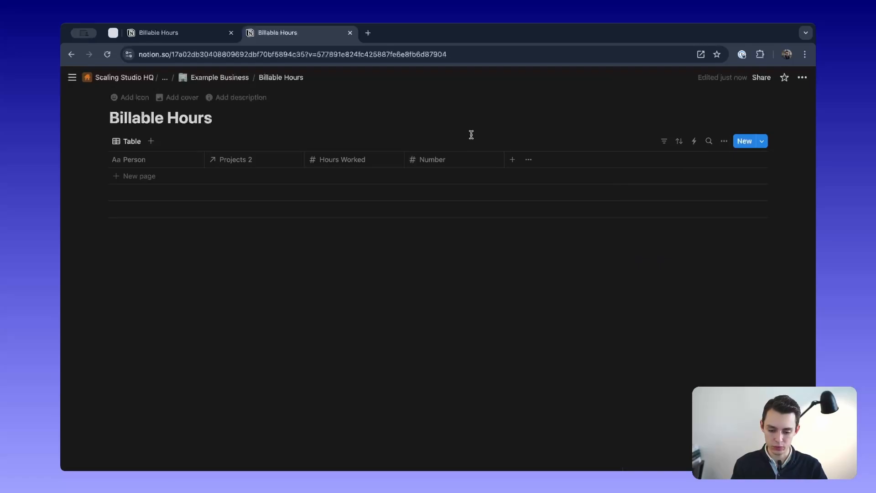
# Step: Rename the US Dollar number property to Hourly Rate
pyautogui.click(442, 158)
pyautogui.press('BackSpace')
pyautogui.press('BackSpace')
pyautogui.press('BackSpace')
pyautogui.press('BackSpace')
pyautogui.press('BackSpace')
pyautogui.press('BackSpace')
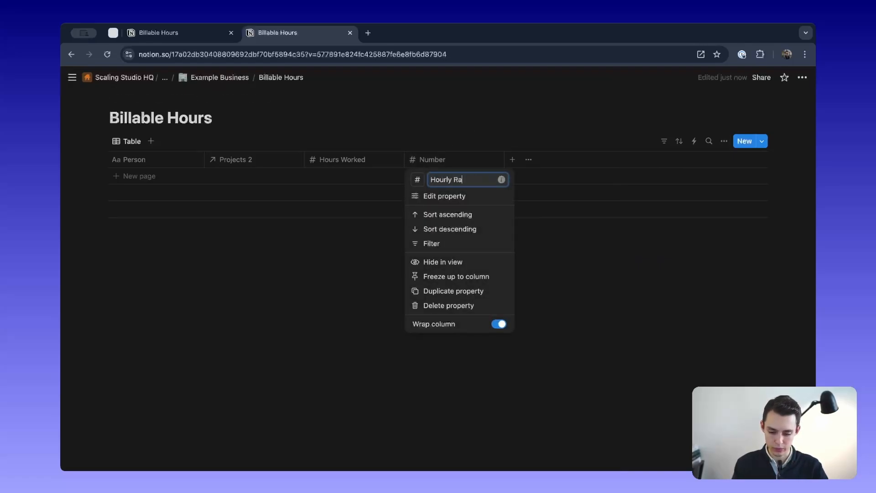
pyautogui.press('Return')
# Step: Add a formula property named Total Cost that multiplies Hours Worked by Hourly Rate
pyautogui.click(512, 159)
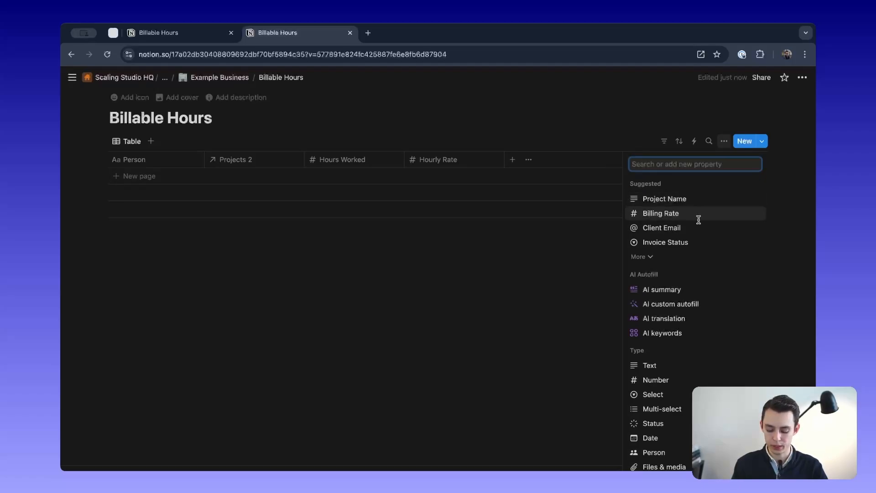
pyautogui.write('fo')
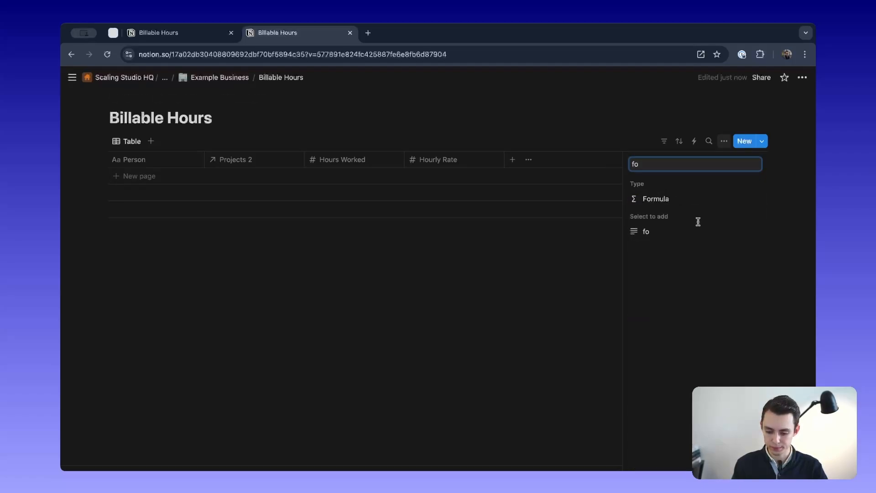
pyautogui.click(669, 200)
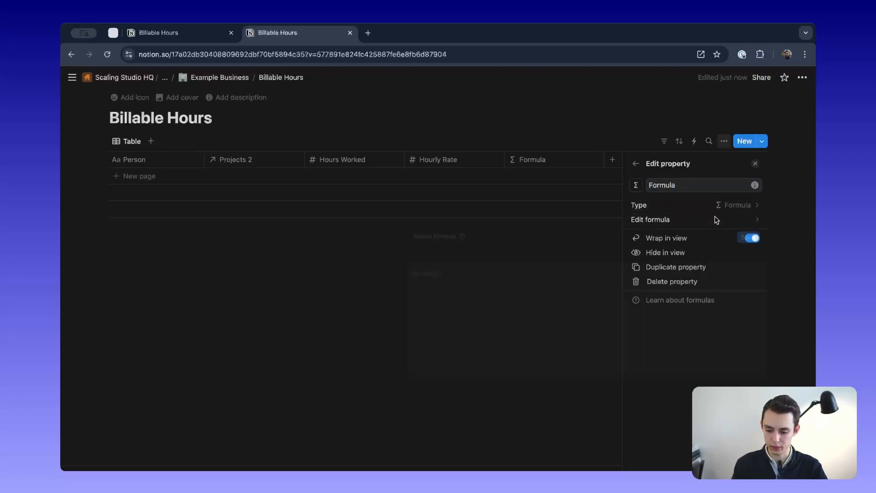
pyautogui.click(714, 219)
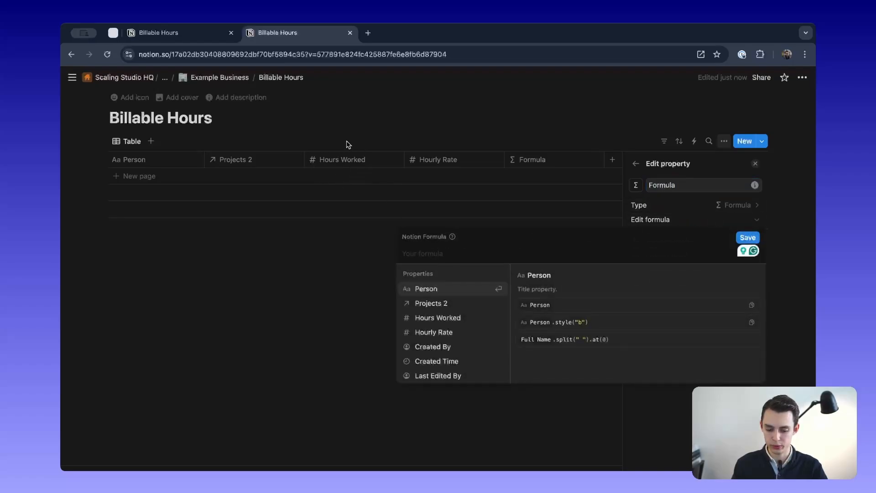
pyautogui.write('hour')
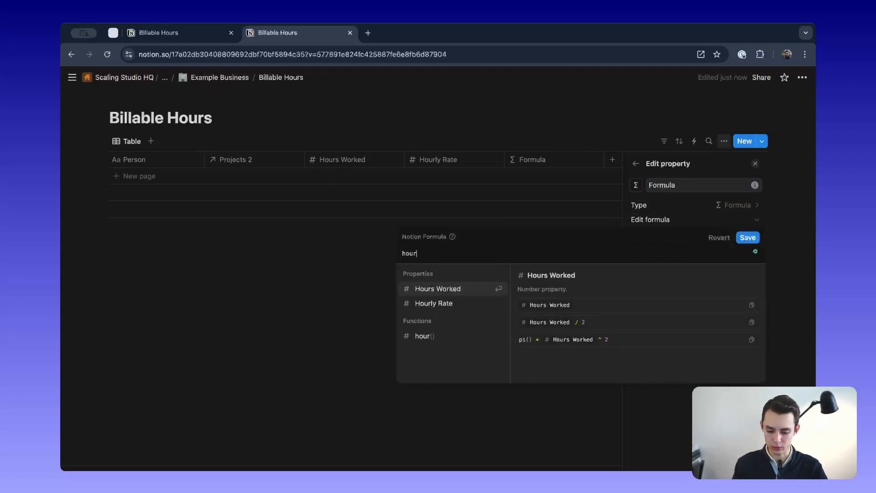
pyautogui.click(455, 311)
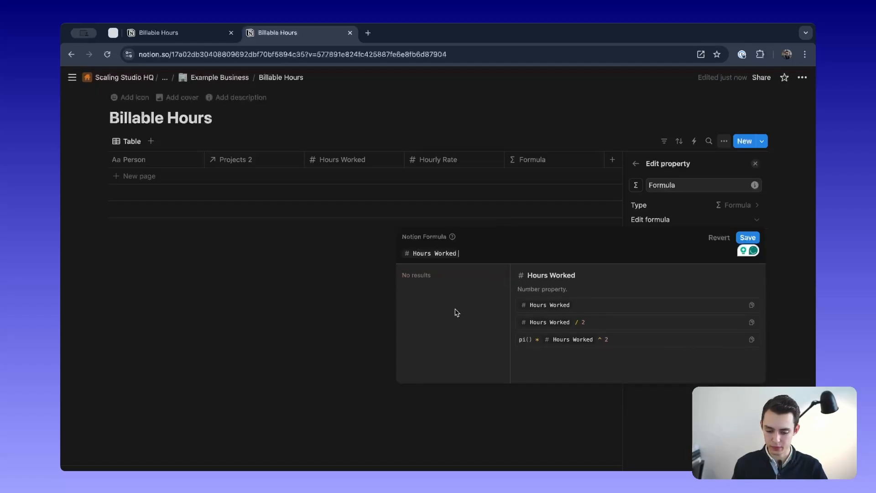
pyautogui.write('*')
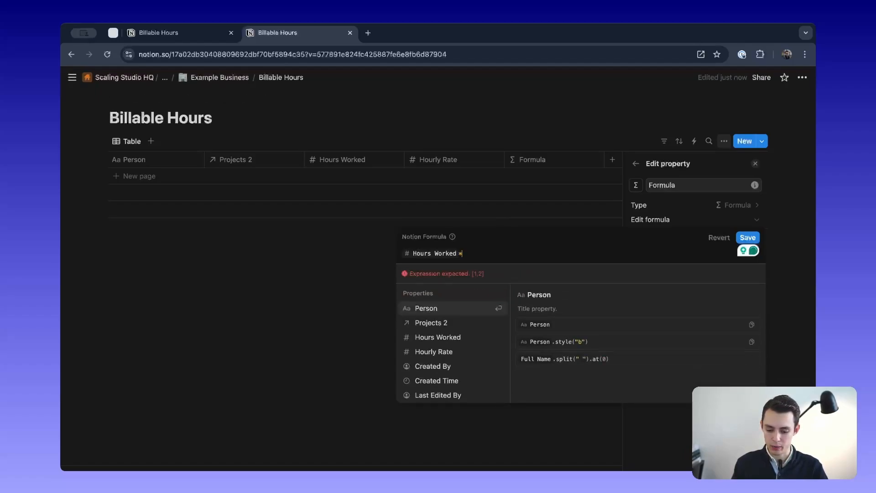
pyautogui.click(470, 352)
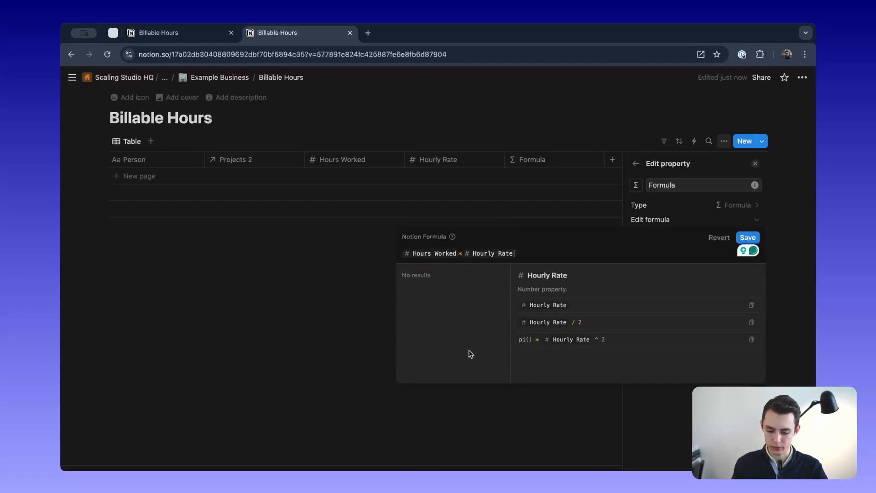
pyautogui.click(748, 238)
pyautogui.click(667, 189)
pyautogui.write('Total Cost')
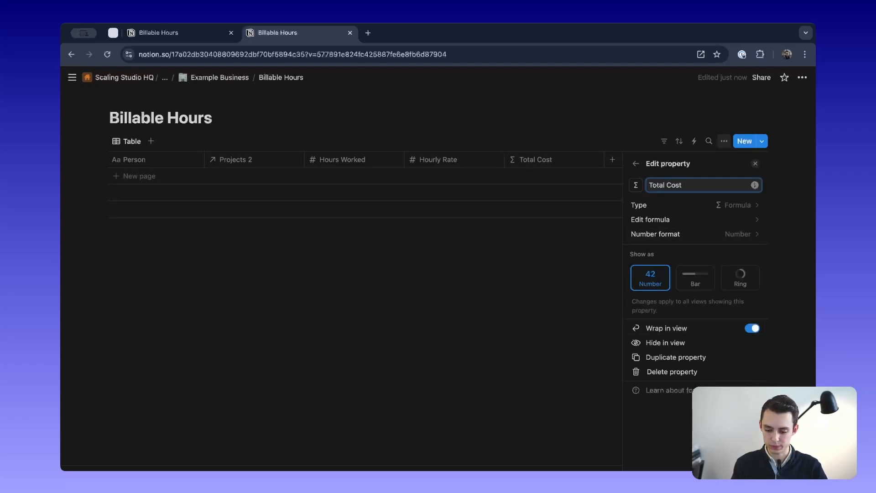
# Step: Add two entries named Person A and Person B to the Billable Hours database
pyautogui.click(577, 290)
pyautogui.click(367, 182)
pyautogui.click(173, 174)
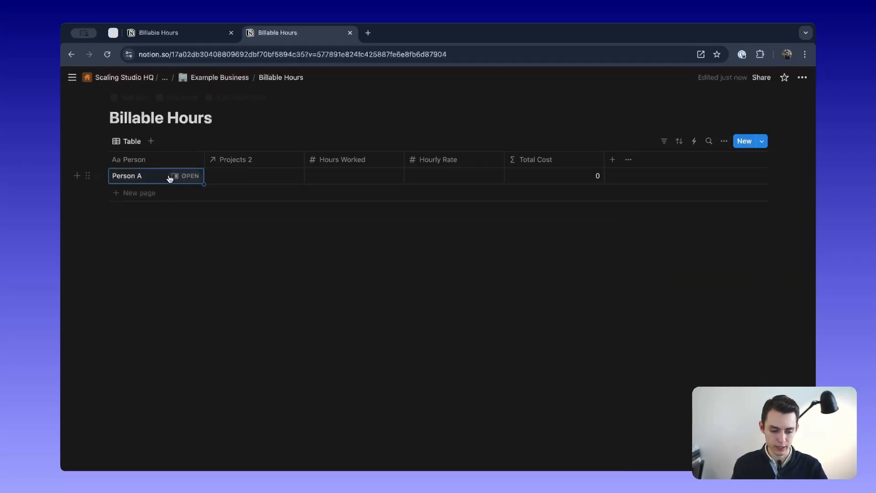
pyautogui.click(139, 193)
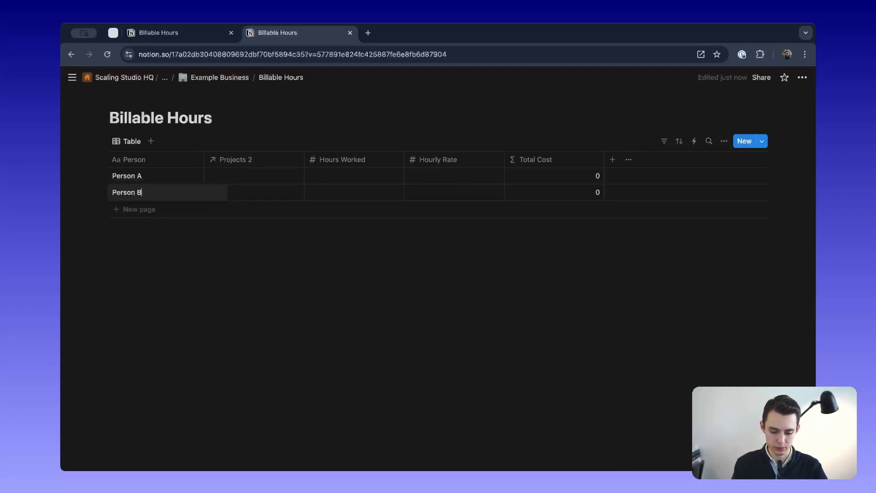
# Step: Rename the Projects 2 relation property in Billable Hours to Project
pyautogui.click(248, 175)
pyautogui.click(255, 177)
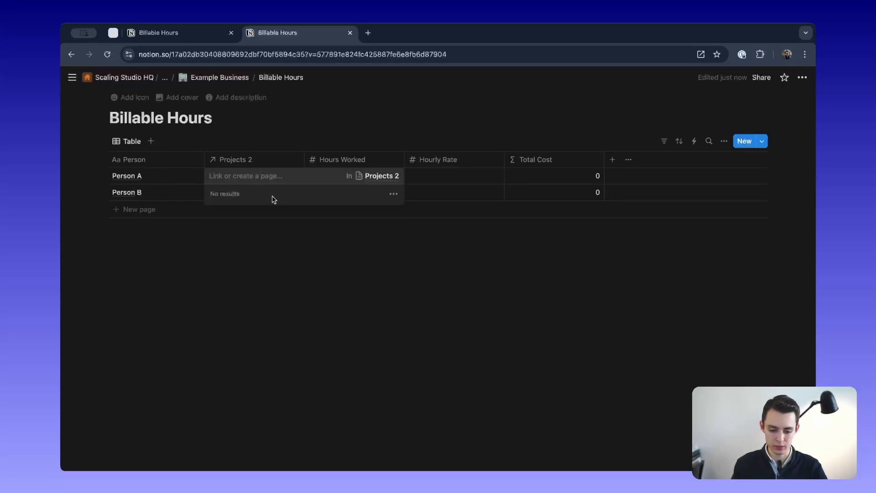
pyautogui.click(242, 244)
pyautogui.click(235, 160)
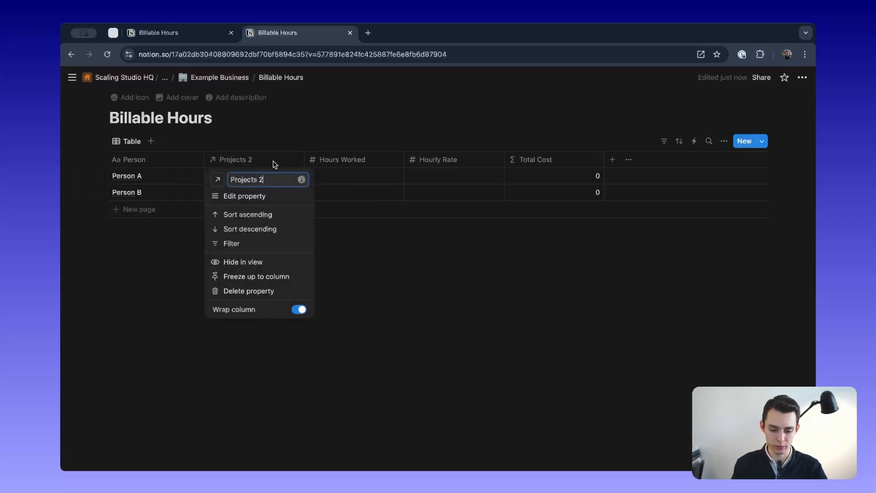
pyautogui.click(326, 132)
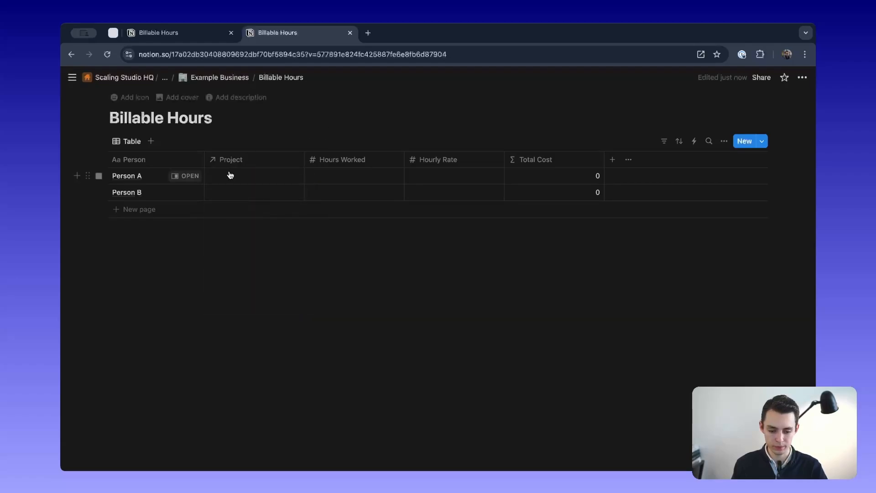
# Step: Set Hours Worked to 8 for Person A and 12 for Person B
pyautogui.click(336, 178)
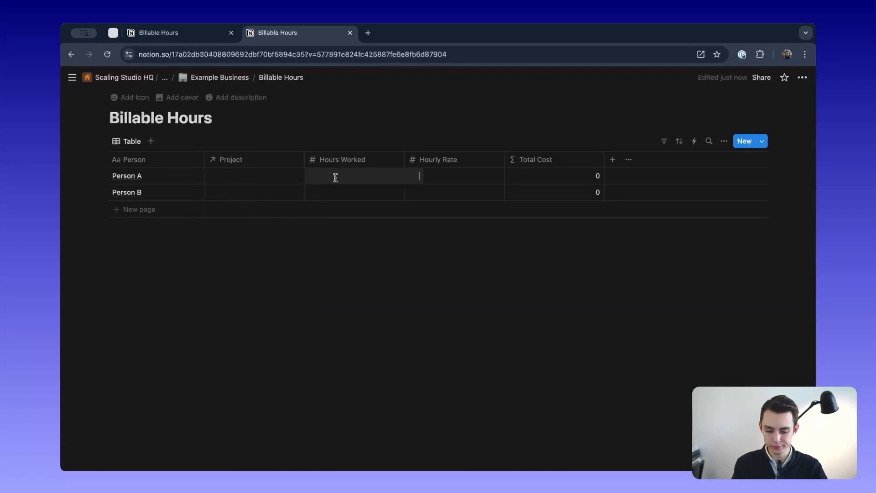
pyautogui.click(348, 191)
pyautogui.write('12')
pyautogui.press('Return')
# Step: Set the Hourly Rate to 75 for Person A and 100 for Person B
pyautogui.click(464, 175)
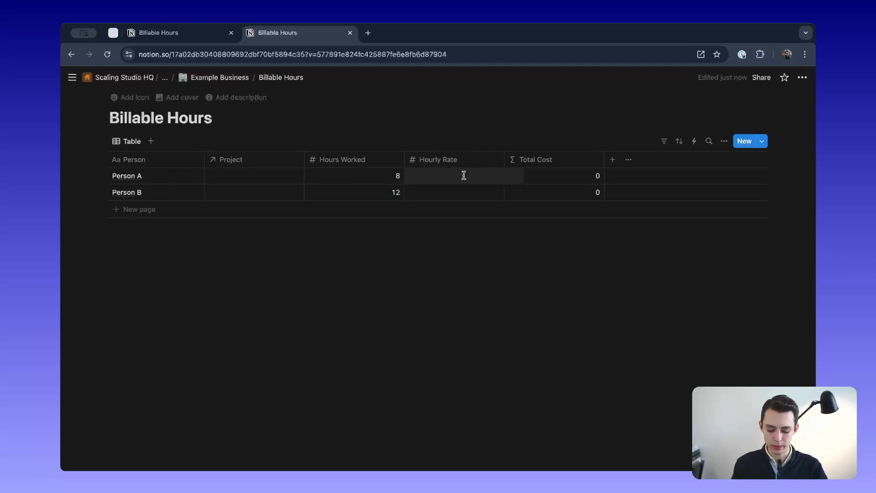
pyautogui.write('75')
pyautogui.press('Return')
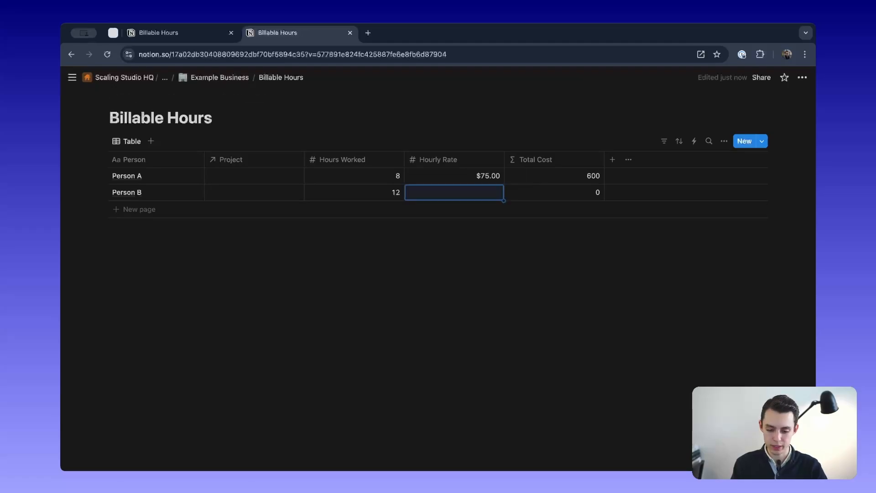
pyautogui.write('100')
pyautogui.press('Tab')
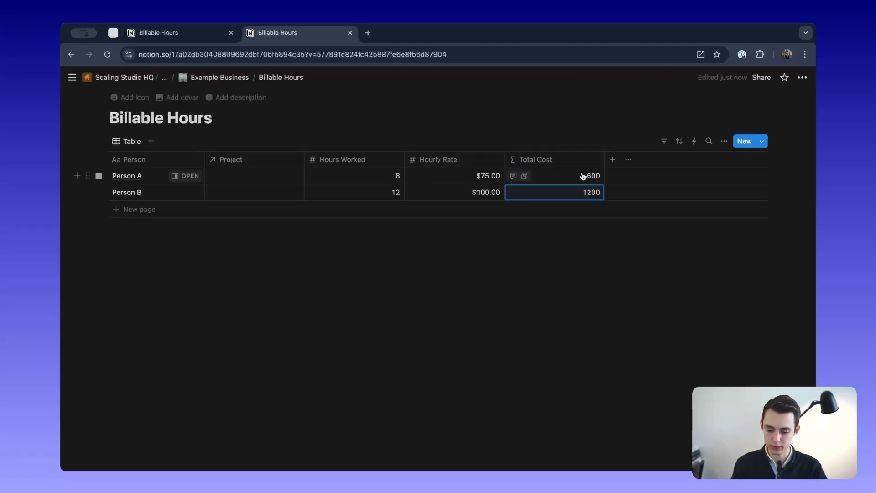
# Step: Change the number format of the Total Cost formula property to US Dollar
pyautogui.click(573, 160)
pyautogui.click(570, 197)
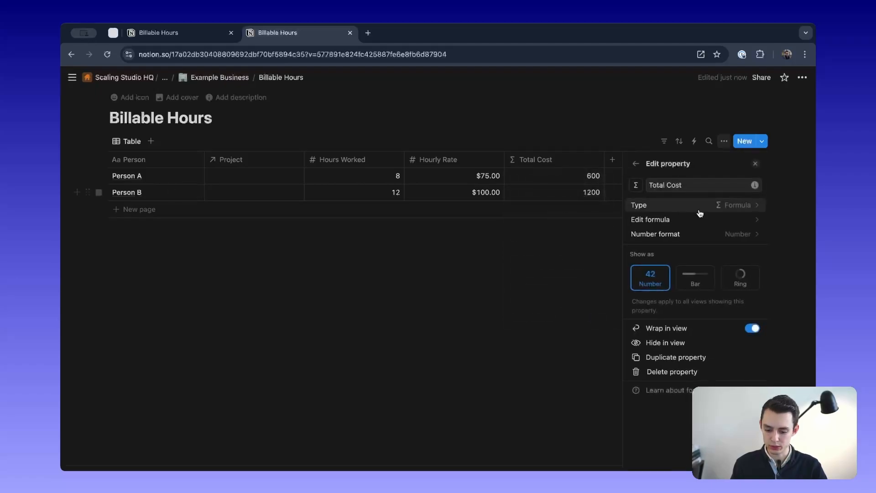
pyautogui.click(716, 235)
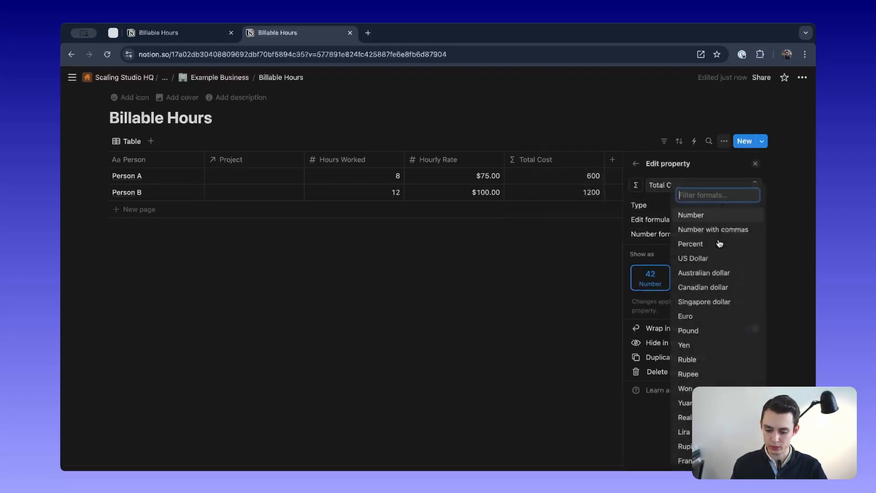
pyautogui.click(696, 258)
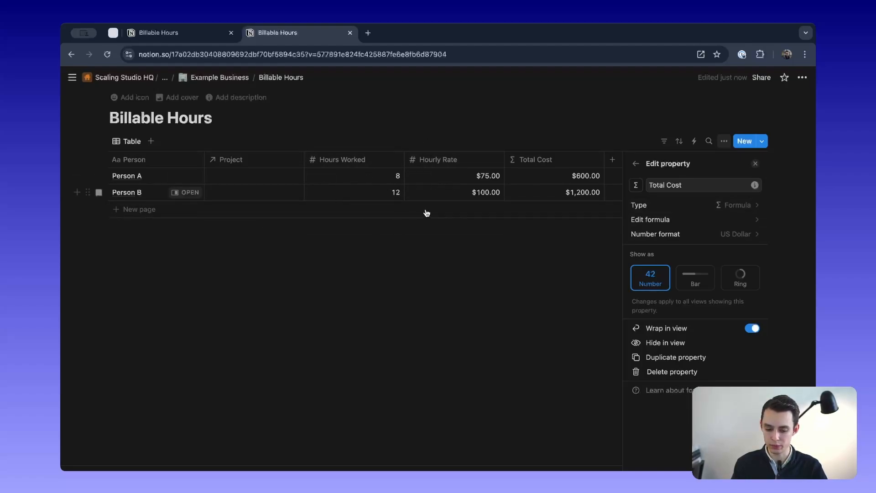
pyautogui.click(413, 287)
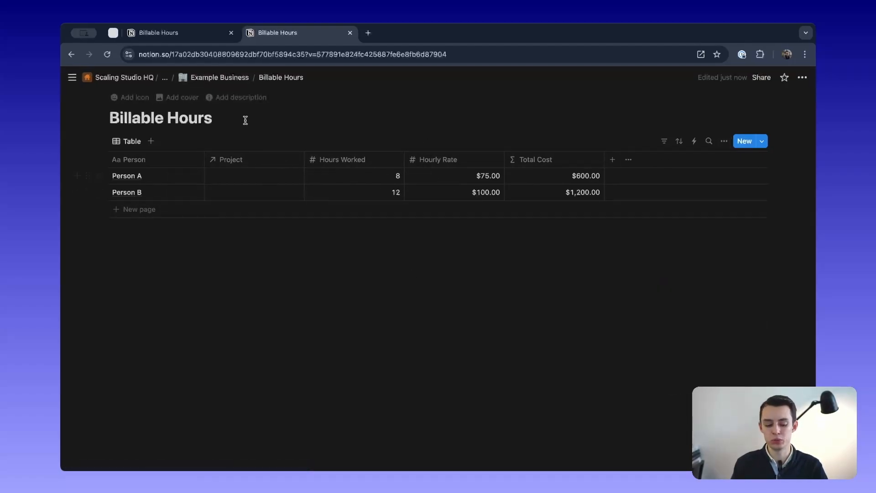
# Step: Open the new Expenses database from the end of the Example Business page and rename it Expenses 2
pyautogui.click(223, 78)
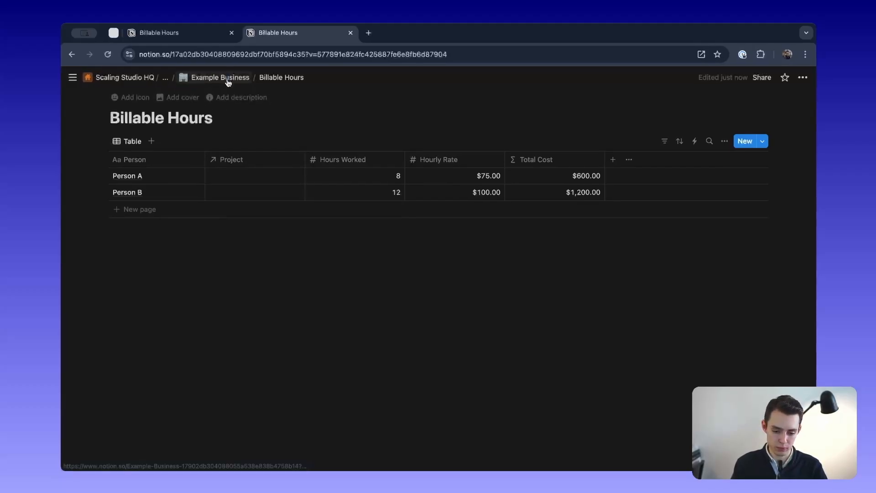
pyautogui.scroll(-10, 247, 285)
pyautogui.click(307, 149)
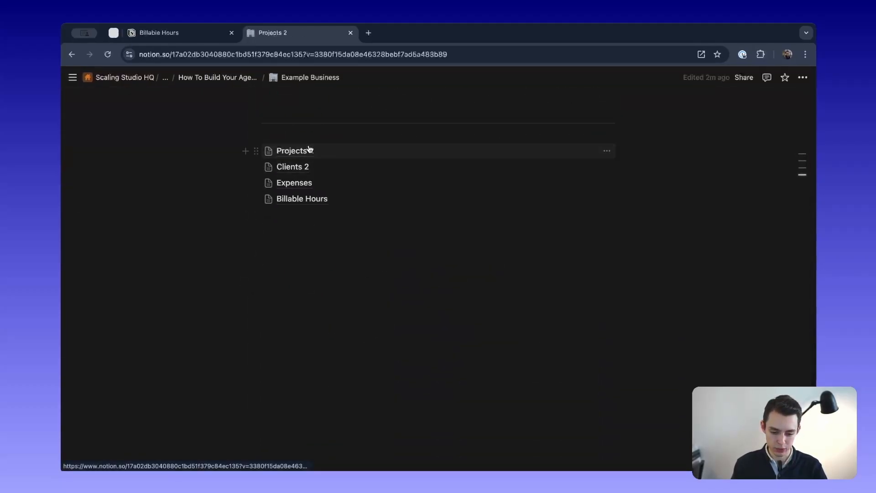
pyautogui.click(203, 78)
pyautogui.scroll(-10, 338, 286)
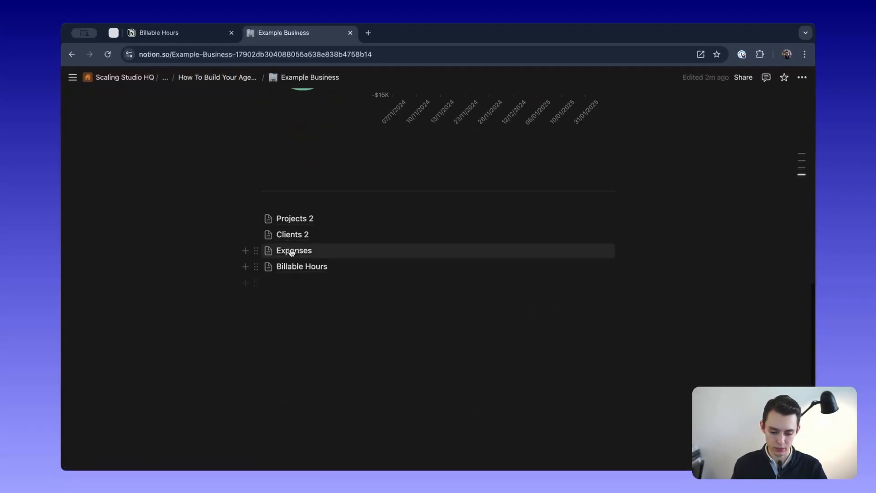
pyautogui.click(301, 250)
pyautogui.write('2')
# Step: Open the new Billable Hours database from the end of the Example Business page and rename it Billable Hours 2
pyautogui.click(191, 78)
pyautogui.scroll(-5, 265, 363)
pyautogui.scroll(-5, 265, 363)
pyautogui.click(299, 268)
pyautogui.click(212, 118)
pyautogui.write('2')
# Step: Open the Projects 2 database and add two entries named Project 1 and Project 2
pyautogui.click(231, 81)
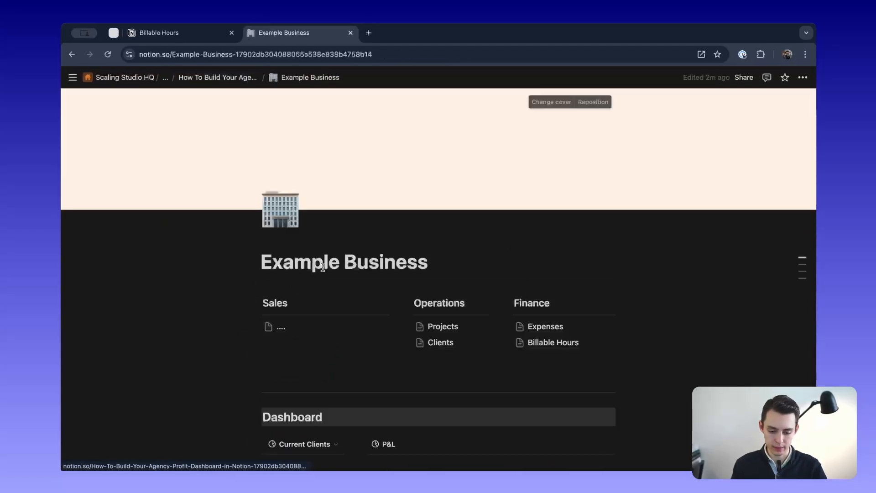
pyautogui.scroll(-8, 543, 326)
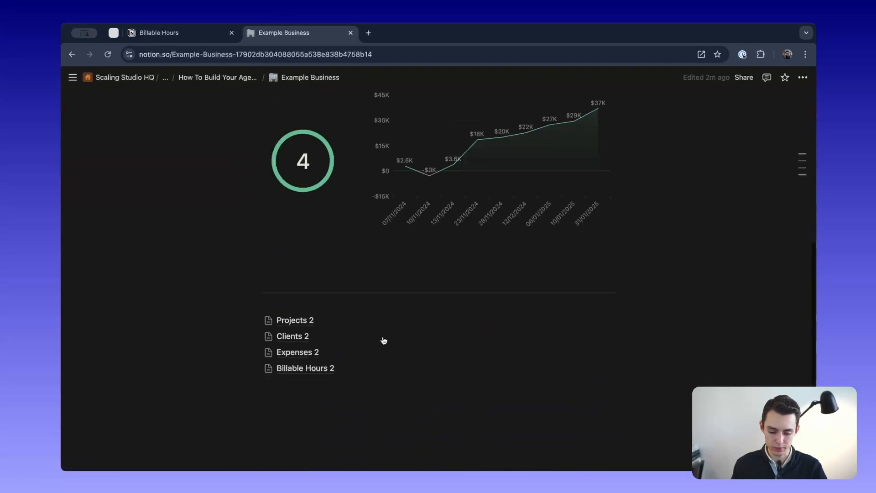
pyautogui.click(299, 321)
pyautogui.click(151, 177)
pyautogui.write('Project 1')
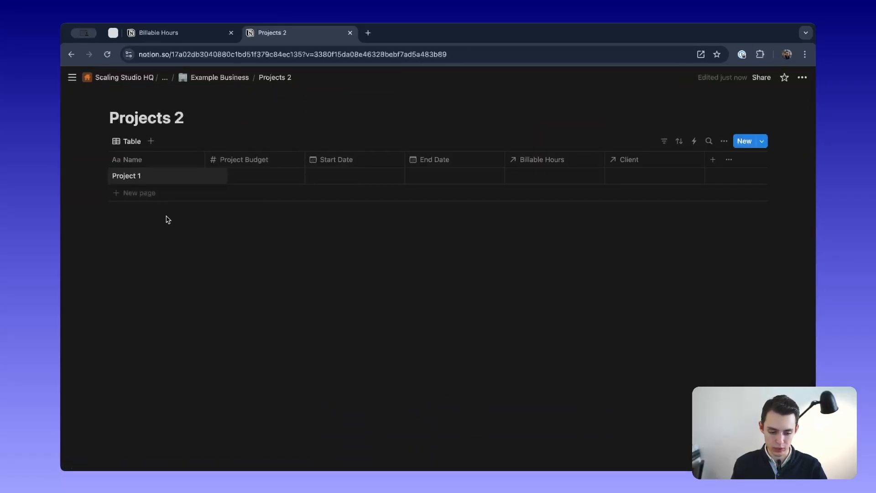
pyautogui.click(165, 193)
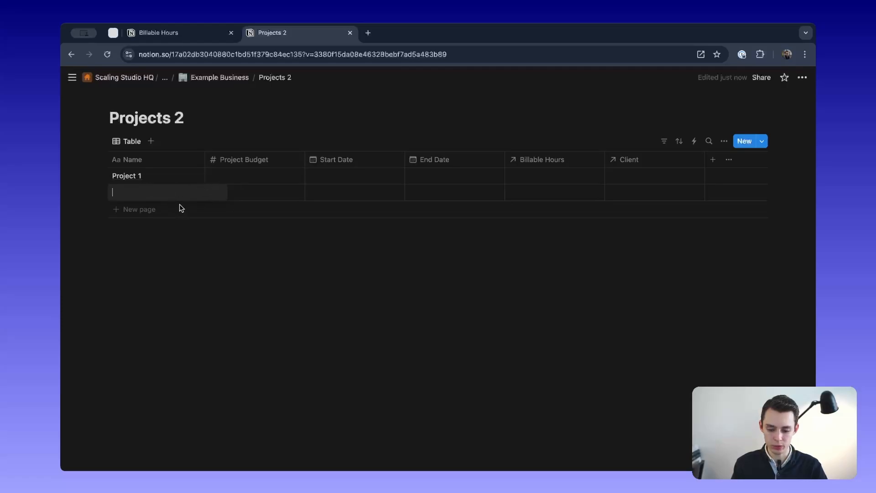
pyautogui.press('Escape')
# Step: Move the Client column directly after Name and link both Project 1 and Project 2 to Company 1
pyautogui.click(267, 179)
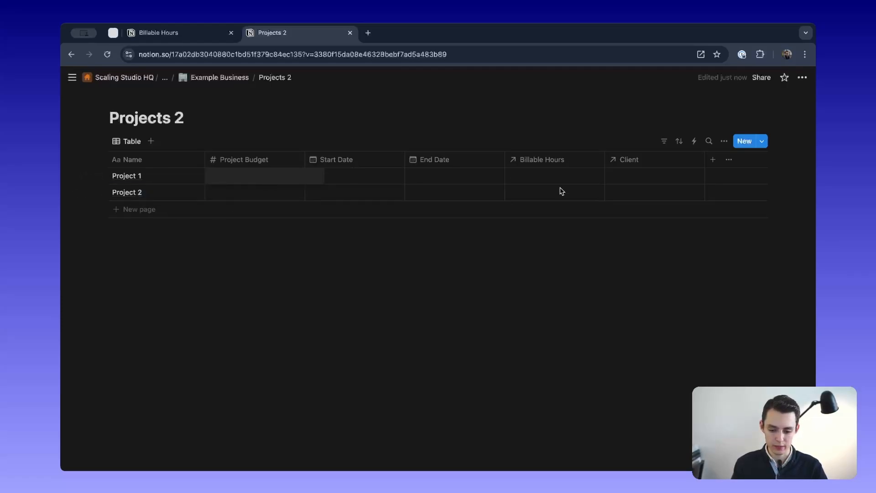
pyautogui.moveTo(666, 165); pyautogui.dragTo(279, 164)
pyautogui.click(260, 176)
pyautogui.click(272, 197)
pyautogui.click(153, 190)
pyautogui.click(237, 193)
pyautogui.click(267, 212)
pyautogui.press('Escape')
# Step: Set the Project Budget to 15,000 for Project 1 and 2,500 for Project 2
pyautogui.click(337, 176)
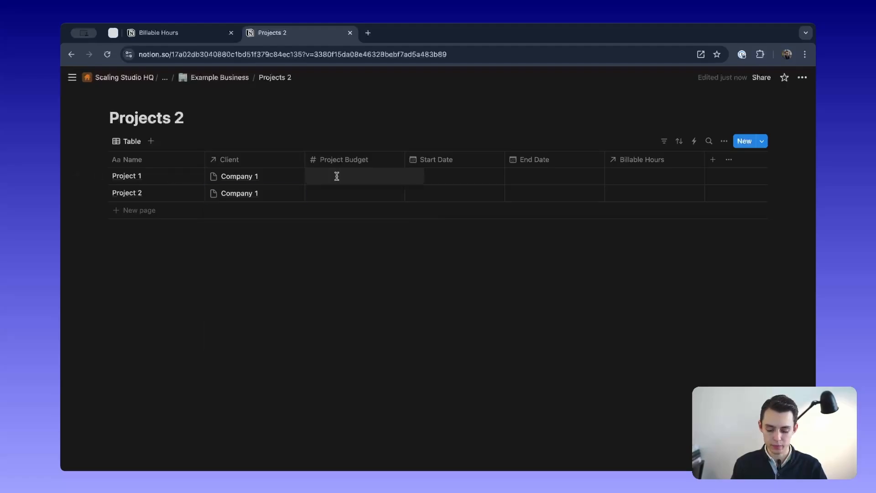
pyautogui.write('15,000')
pyautogui.press('Return')
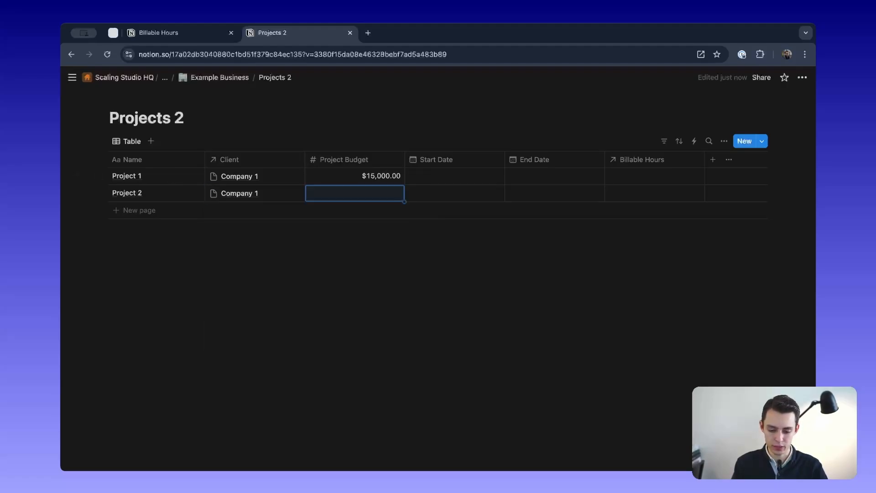
pyautogui.write('2500')
pyautogui.press('Return')
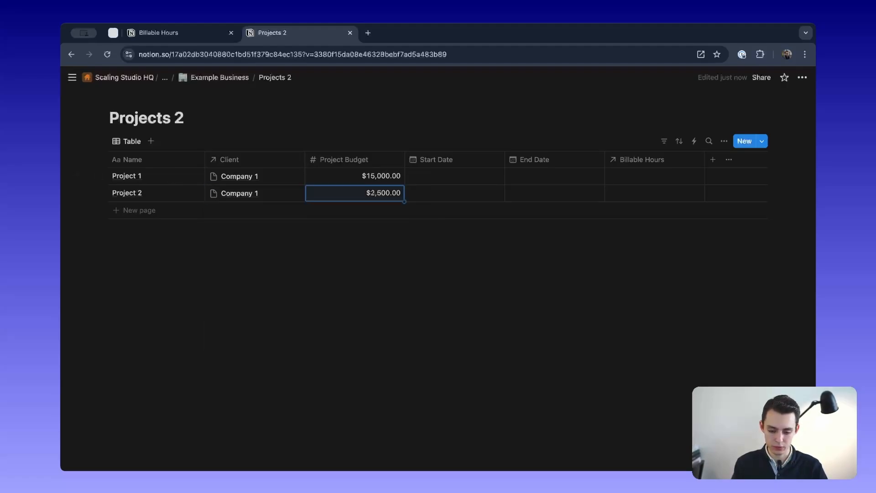
# Step: Set the End Date to 16/01/2025 for Project 1 and 11/01/2025 for Project 2
pyautogui.click(437, 178)
pyautogui.press('Escape')
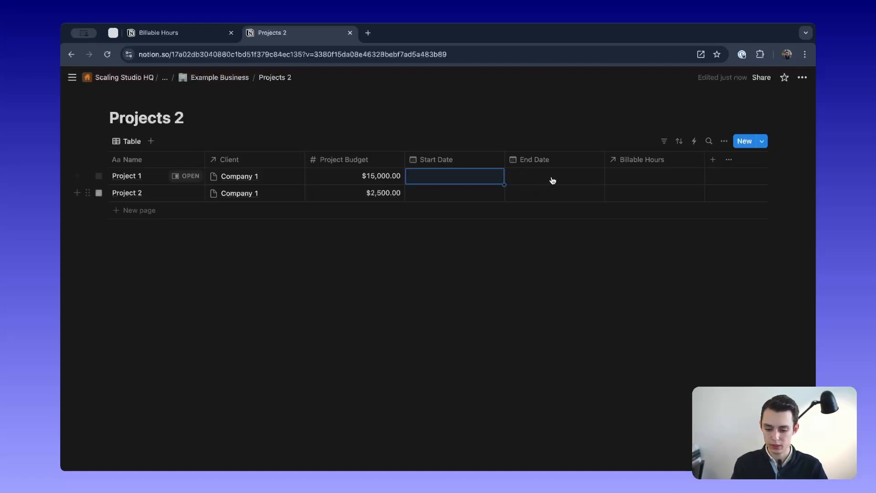
pyautogui.click(551, 182)
pyautogui.click(587, 280)
pyautogui.click(539, 199)
pyautogui.click(620, 281)
pyautogui.click(389, 269)
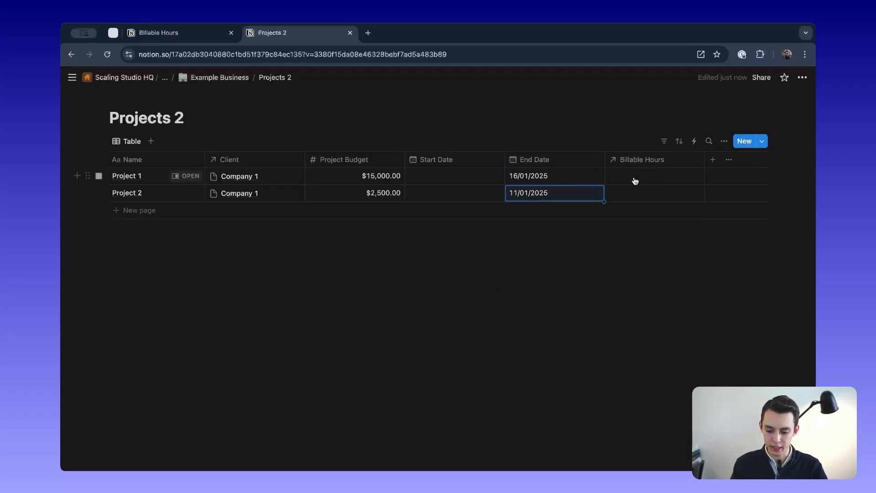
# Step: Hide the Billable Hours relation property in the Projects 2 table view
pyautogui.click(640, 161)
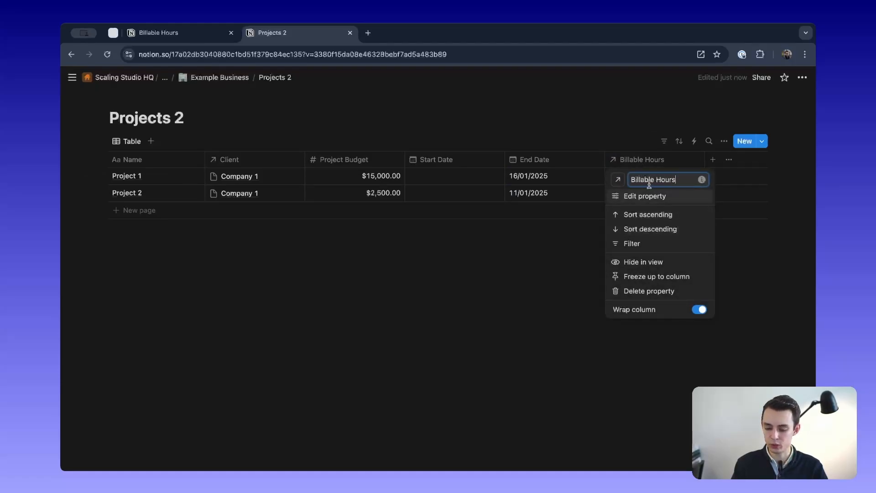
pyautogui.click(633, 162)
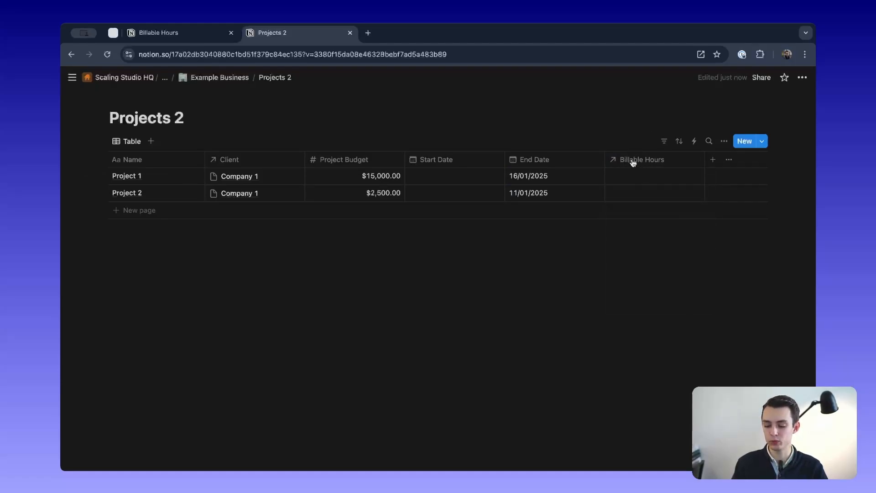
pyautogui.click(636, 165)
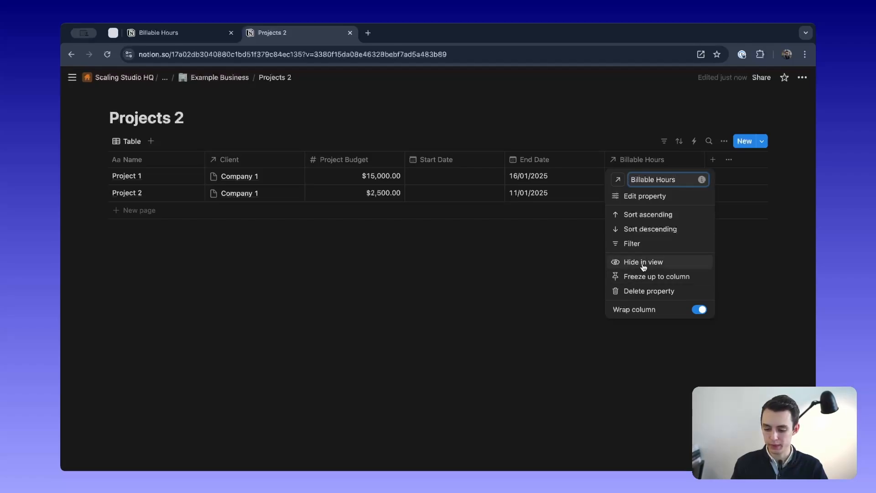
pyautogui.click(644, 262)
# Step: Narrow the Project Budget, Start Date and End Date columns in the Projects 2 table
pyautogui.click(533, 159)
pyautogui.click(501, 165)
pyautogui.moveTo(501, 166); pyautogui.dragTo(464, 165)
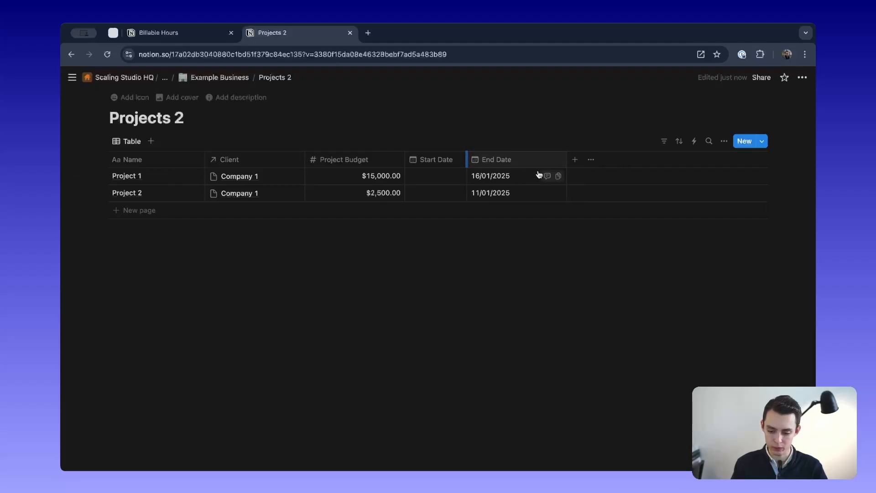
pyautogui.moveTo(404, 164); pyautogui.dragTo(376, 164)
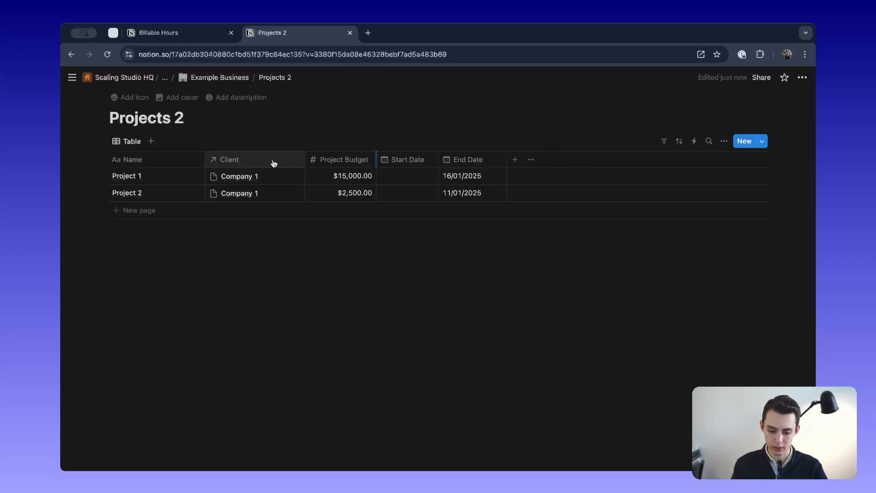
# Step: Open the example business's original Projects database and examine its remaining properties after the project dates
pyautogui.click(194, 37)
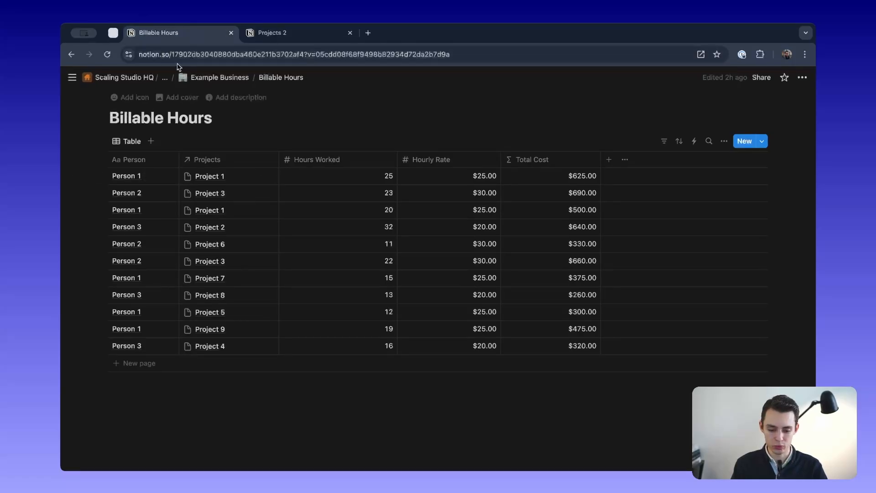
pyautogui.click(204, 79)
pyautogui.scroll(-2, 365, 283)
pyautogui.click(452, 255)
pyautogui.hscroll(5, 571, 175)
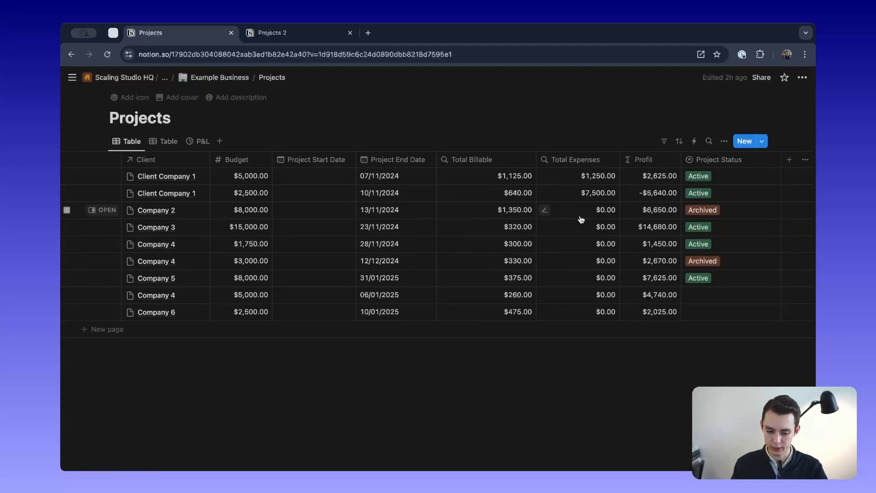
# Step: Return to the Projects 2 database and add the suggested Status select property after End Date
pyautogui.click(283, 33)
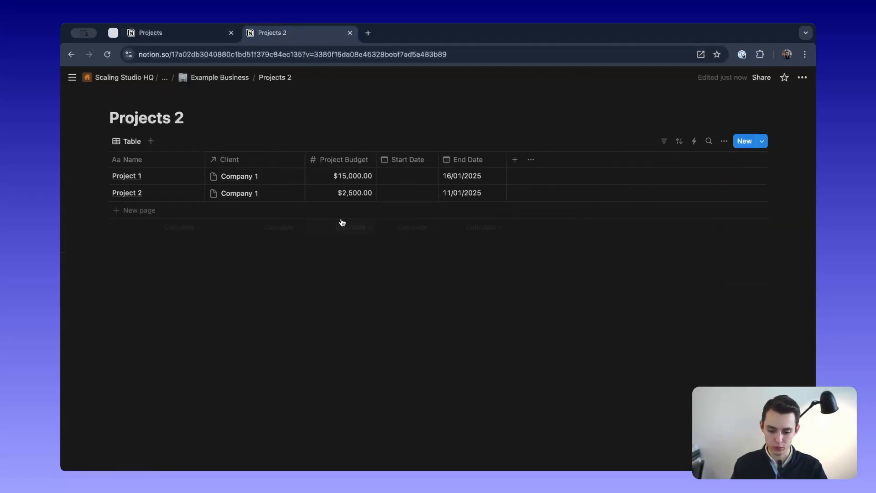
pyautogui.click(516, 164)
pyautogui.write('Pro')
pyautogui.press('BackSpace')
pyautogui.press('BackSpace')
pyautogui.press('BackSpace')
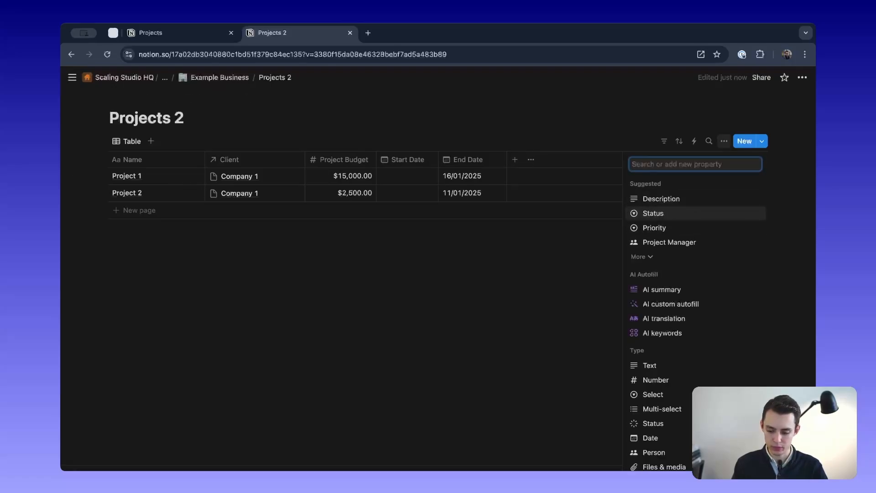
pyautogui.click(677, 215)
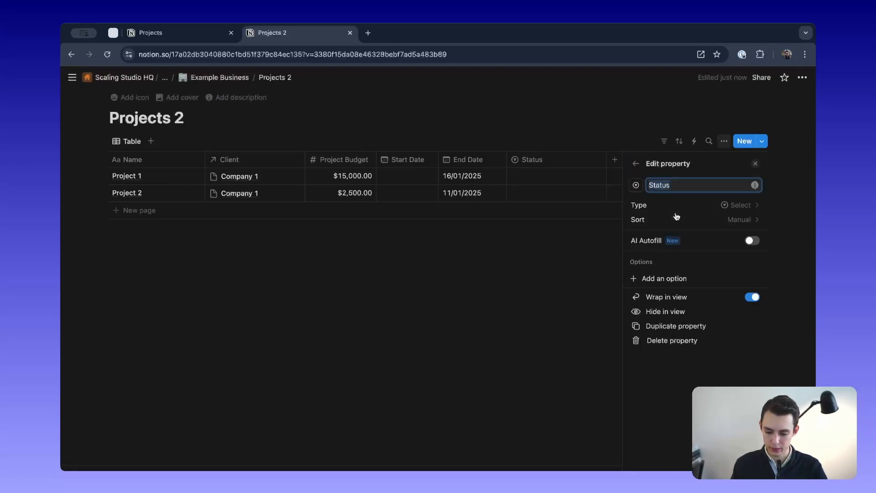
# Step: Add the options Active and Archived to the Status property
pyautogui.click(680, 278)
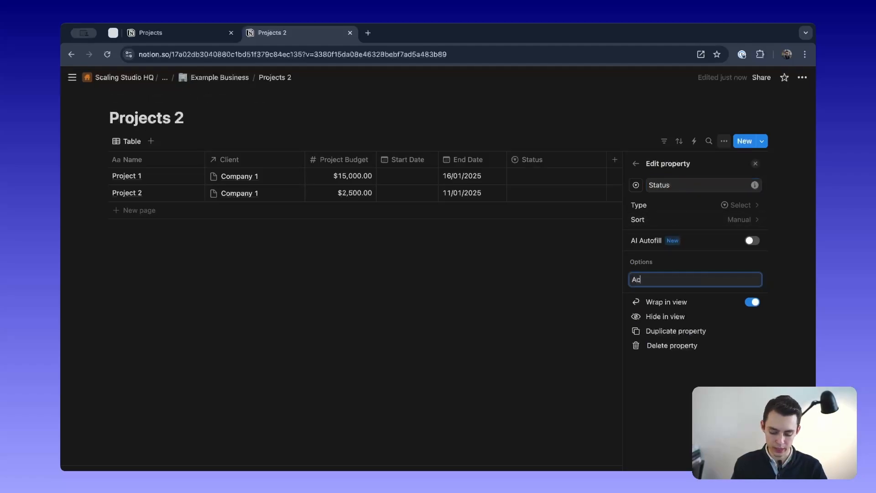
pyautogui.write('Active')
pyautogui.press('Return')
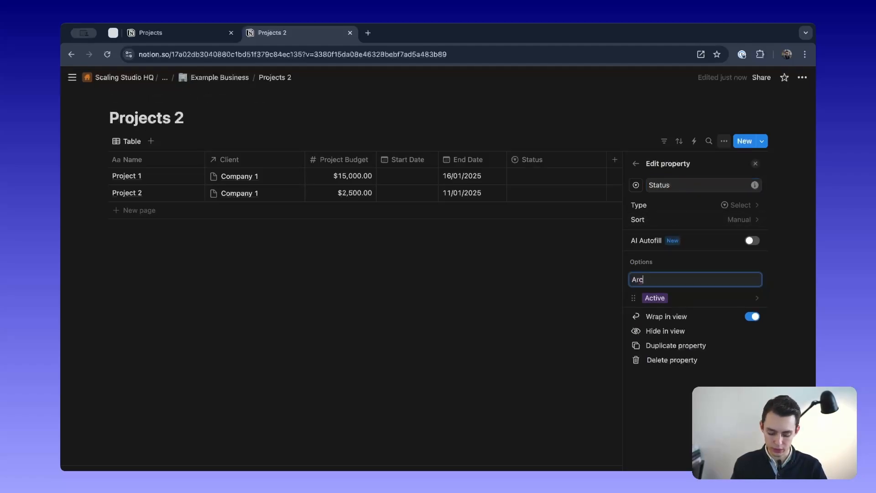
pyautogui.press('Return')
pyautogui.click(566, 310)
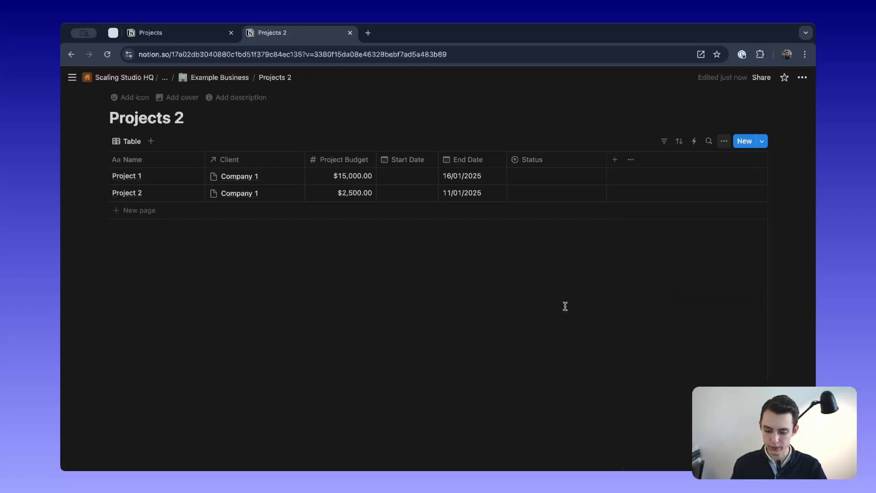
# Step: Set the Status of both Project 1 and Project 2 to Active
pyautogui.click(551, 178)
pyautogui.click(543, 207)
pyautogui.click(554, 193)
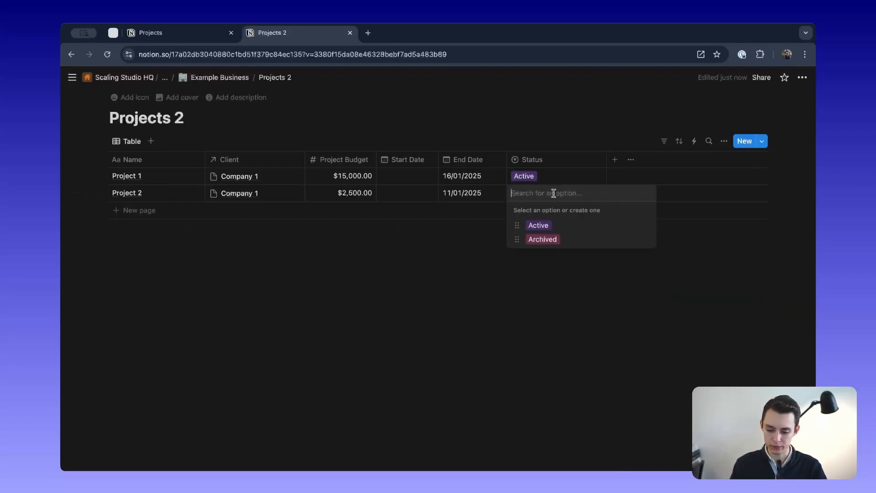
pyautogui.click(554, 227)
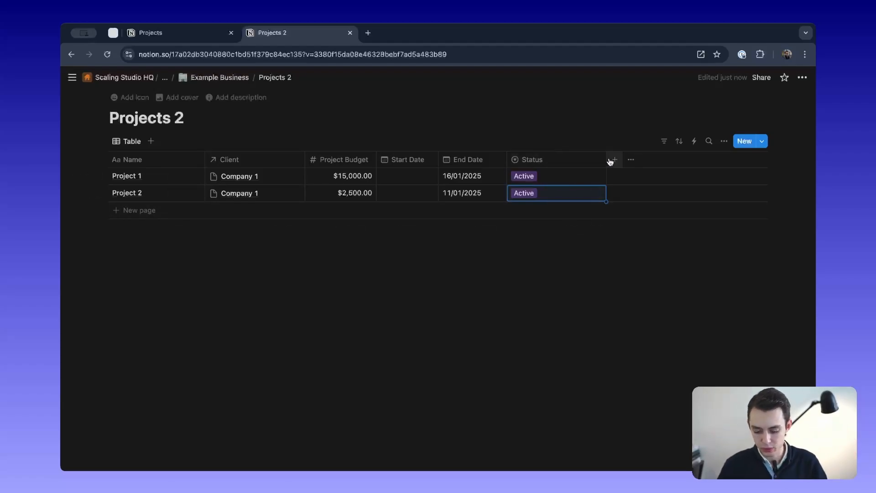
# Step: Add a rollup property after Status in Projects 2 and base it on the Billable Hours relation
pyautogui.click(577, 159)
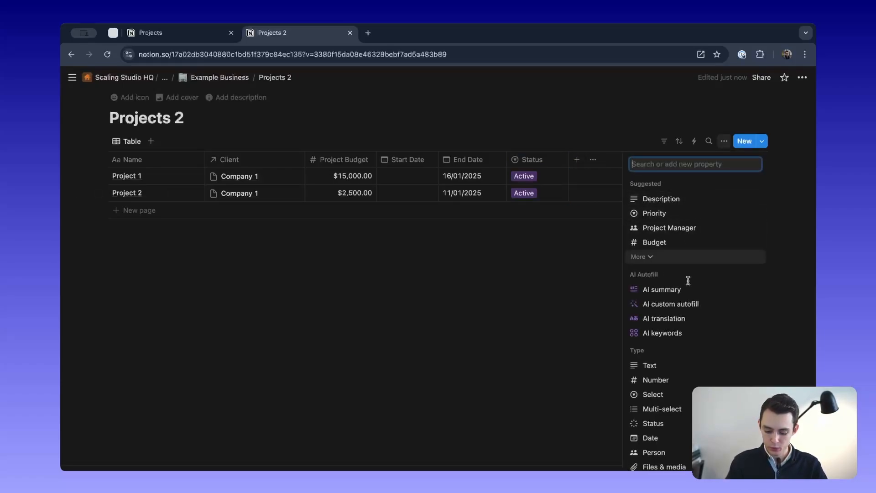
pyautogui.write('roll')
pyautogui.click(656, 198)
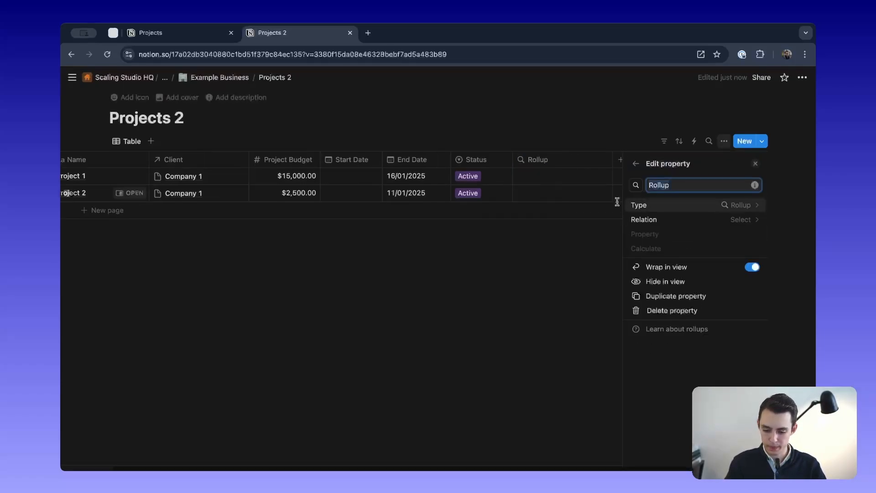
pyautogui.click(710, 220)
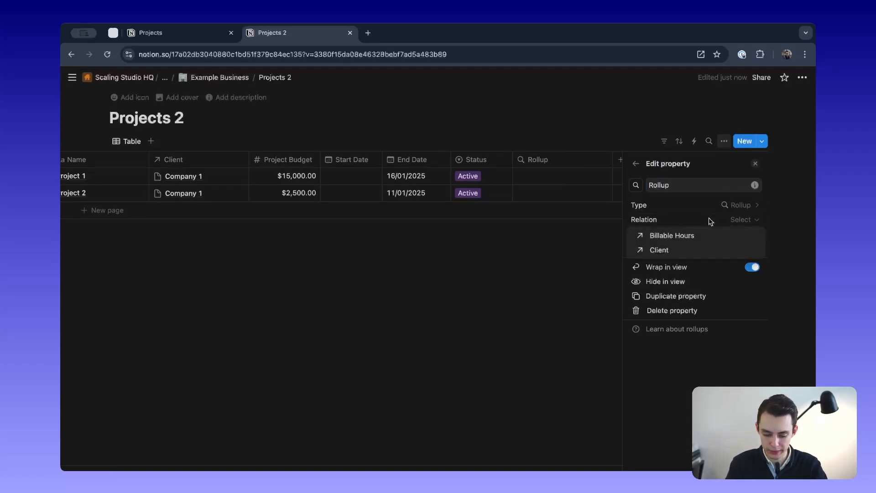
pyautogui.click(684, 234)
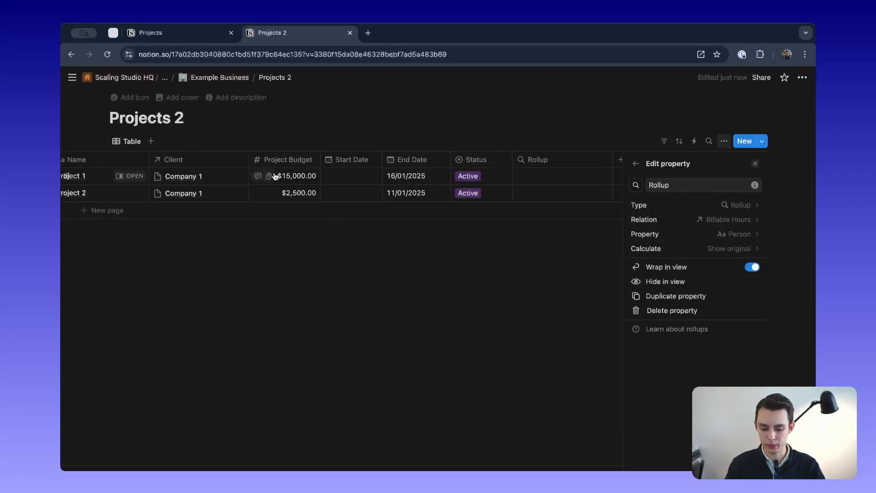
pyautogui.hscroll(-3, 119, 177)
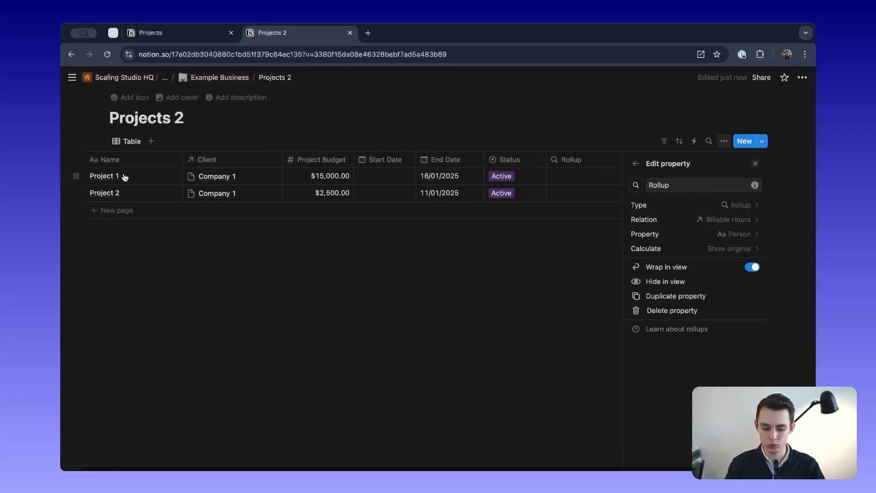
pyautogui.hscroll(4, 525, 197)
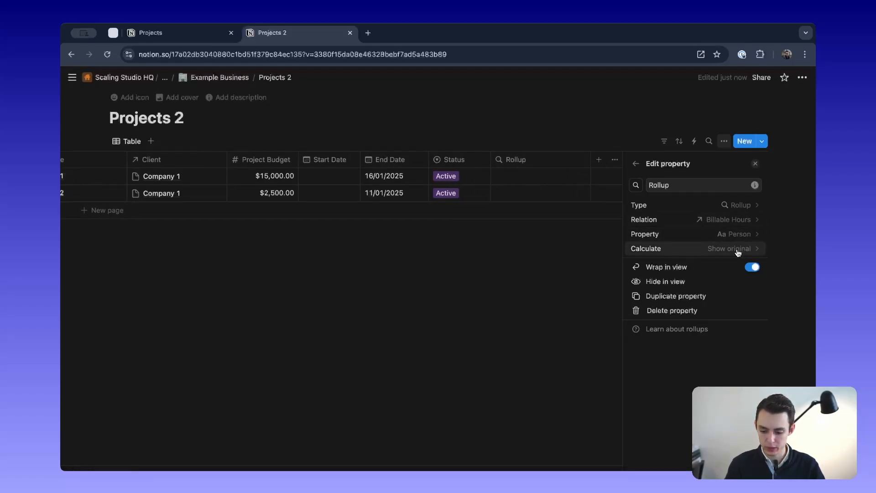
pyautogui.click(696, 255)
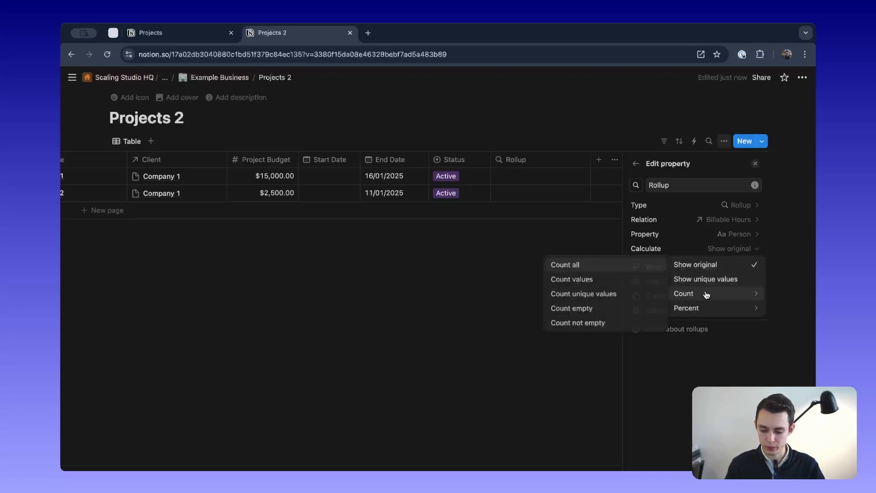
pyautogui.moveTo(708, 297)
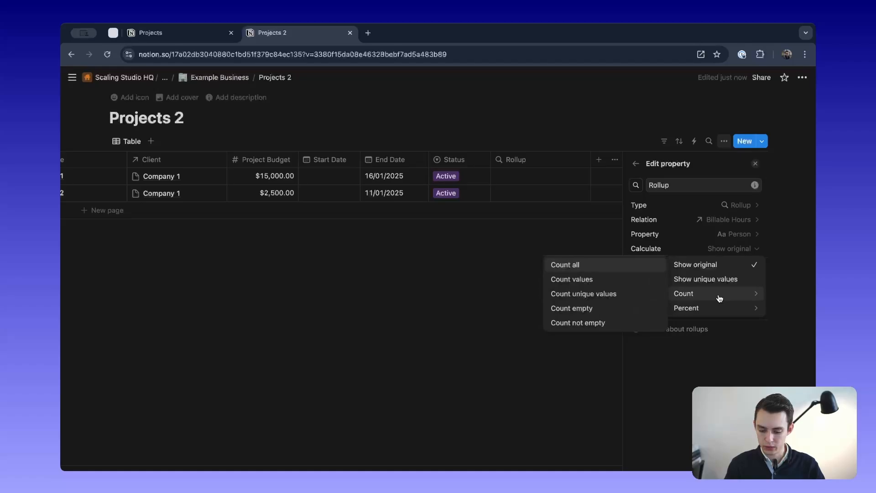
pyautogui.click(645, 225)
# Step: Set the Billable Hours rollup to use the Total Cost property and calculate its Sum
pyautogui.click(753, 238)
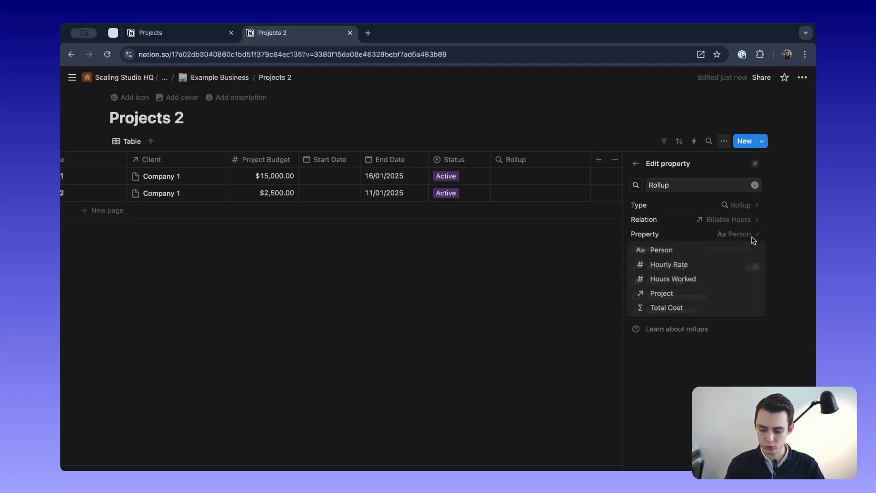
pyautogui.click(710, 307)
pyautogui.click(732, 249)
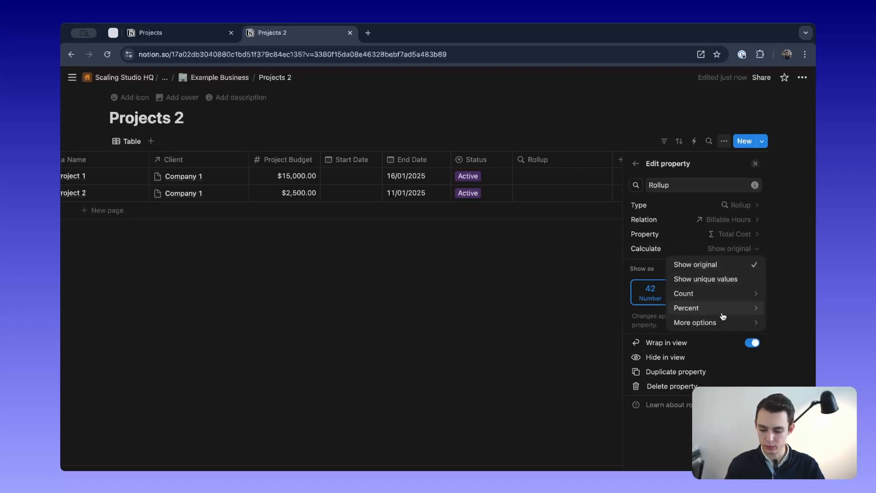
pyautogui.moveTo(724, 323)
pyautogui.click(557, 287)
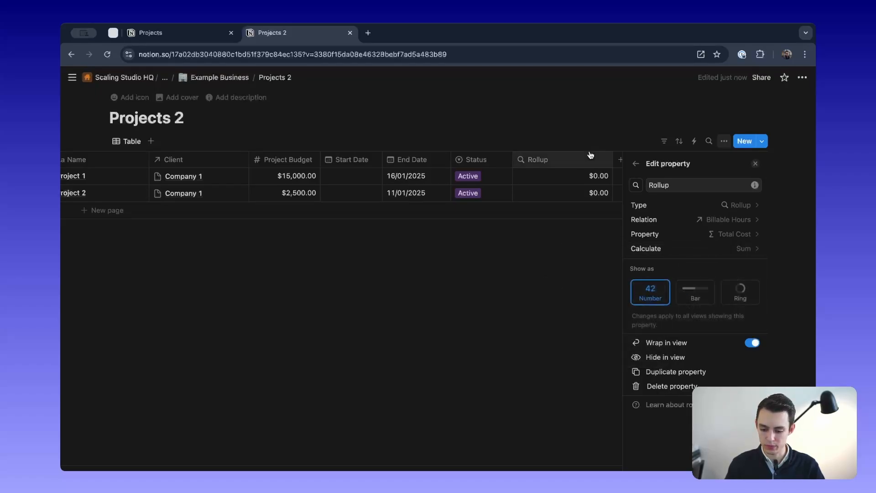
# Step: Review the rollup's available properties and calculation options, keeping Total Cost and Sum selected
pyautogui.hscroll(1, 506, 182)
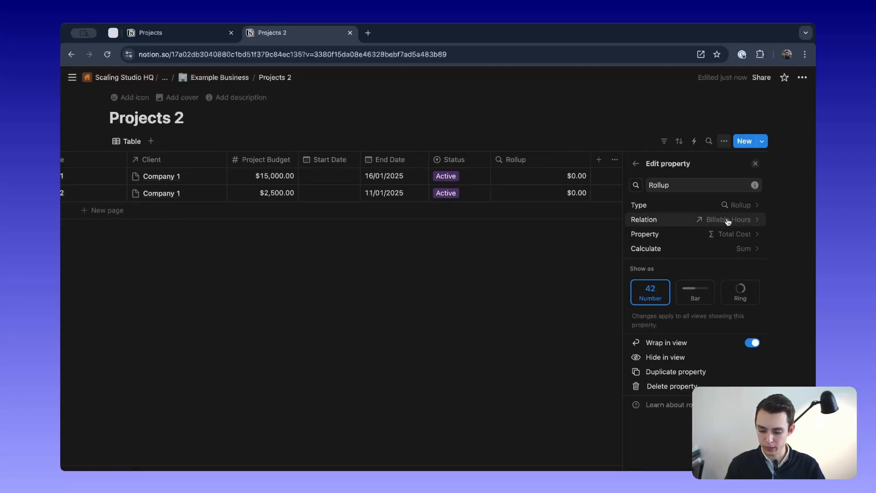
pyautogui.click(733, 234)
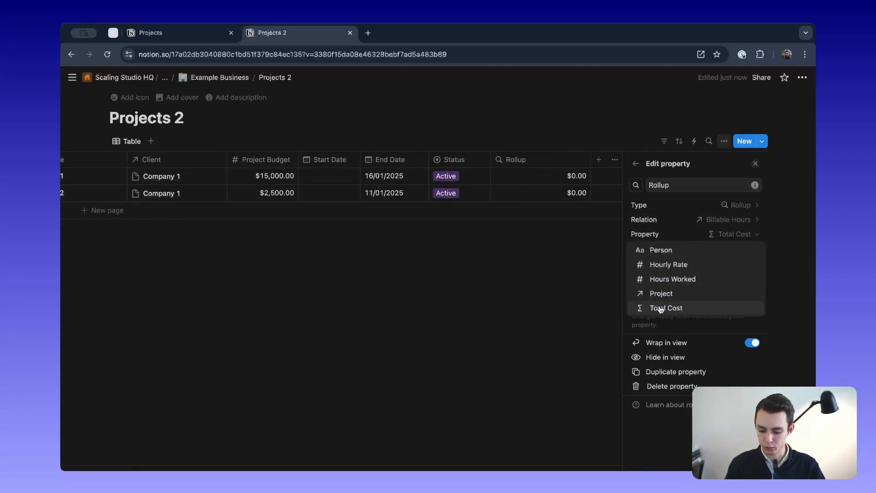
pyautogui.click(575, 297)
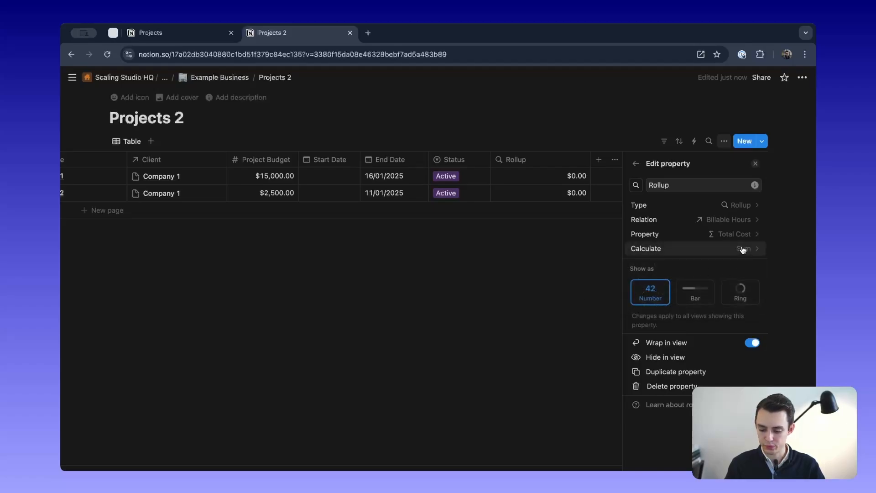
pyautogui.click(744, 248)
pyautogui.moveTo(712, 322)
pyautogui.click(559, 286)
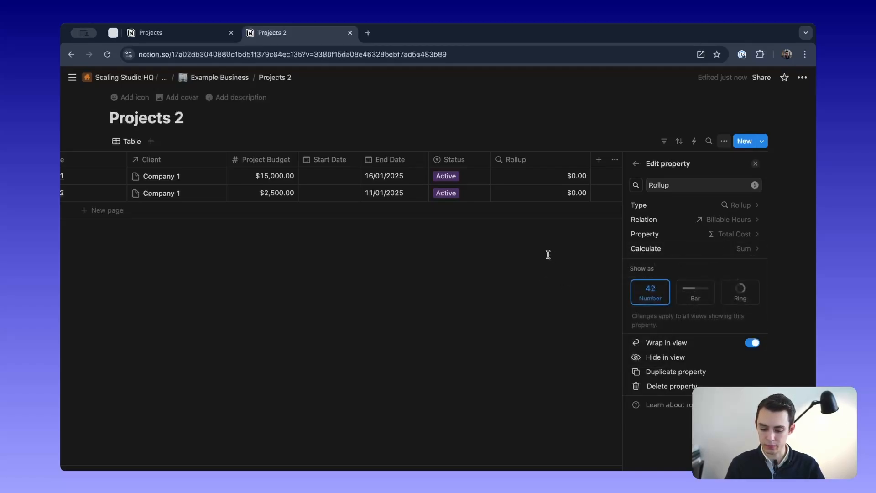
# Step: Narrow the Rollup column slightly and rename the property to Billable Cost
pyautogui.click(552, 248)
pyautogui.moveTo(669, 155); pyautogui.dragTo(648, 156)
pyautogui.click(598, 159)
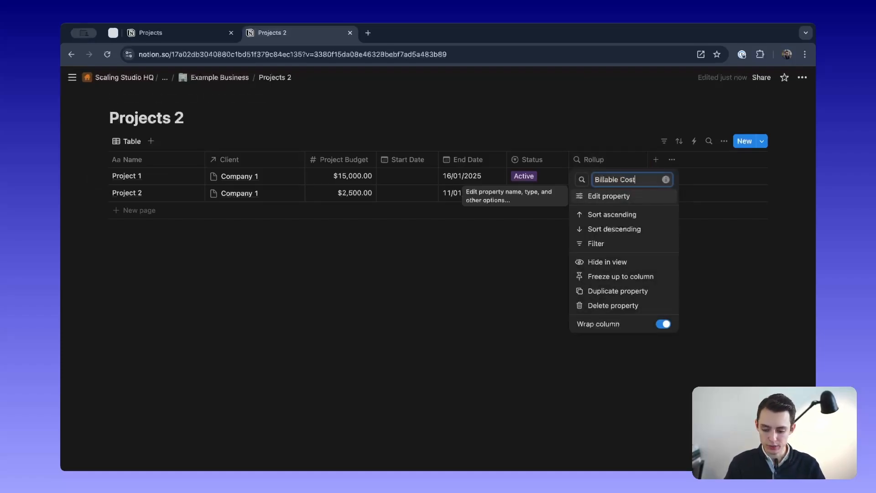
pyautogui.write('Billable Cost')
pyautogui.click(607, 195)
pyautogui.click(579, 239)
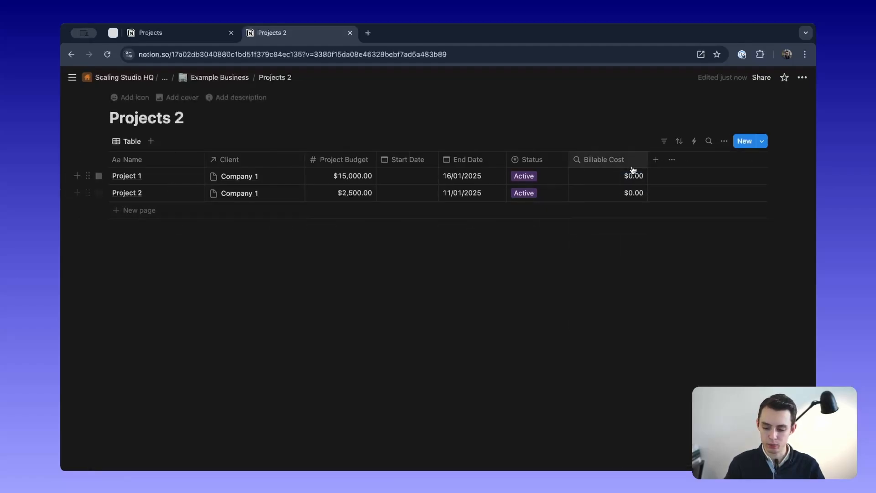
# Step: Add a second Rollup property after Billable Cost and close its settings without choosing a relation
pyautogui.click(655, 161)
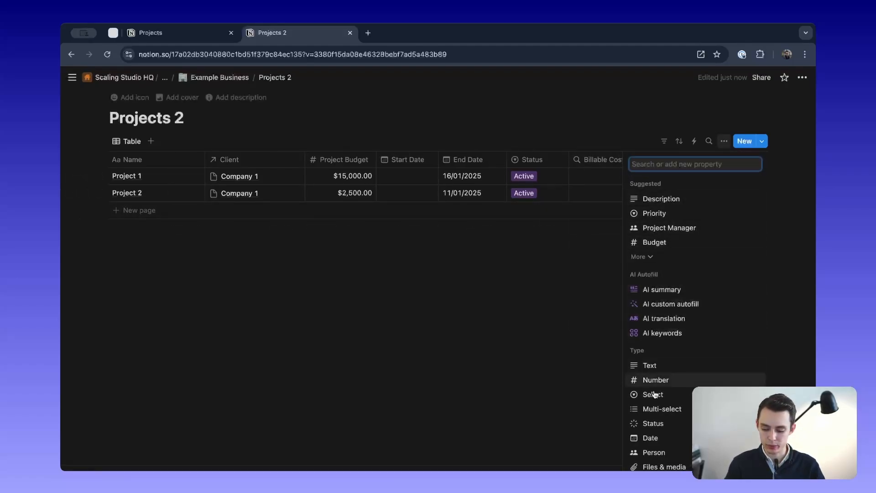
pyautogui.scroll(-2, 660, 411)
pyautogui.write('rol')
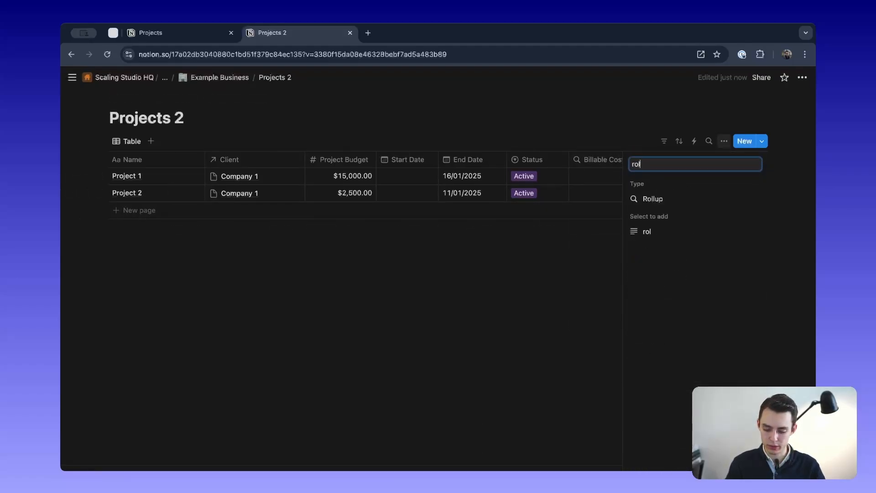
pyautogui.click(665, 198)
pyautogui.click(710, 220)
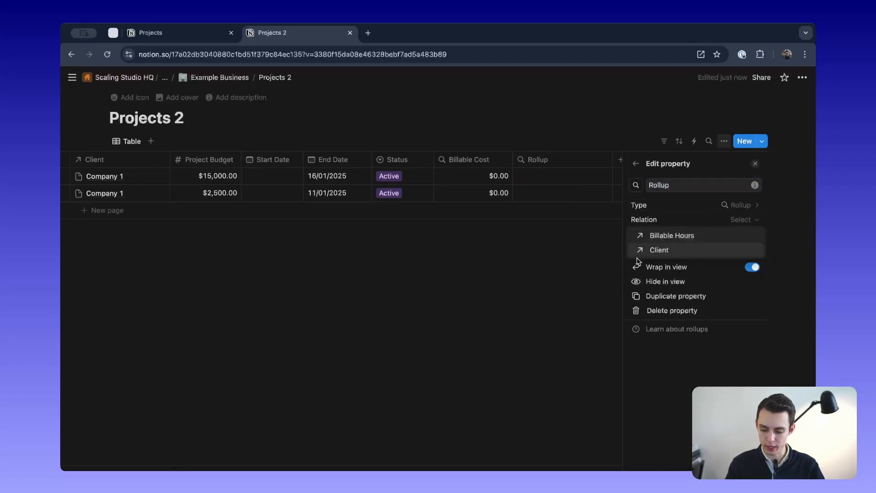
pyautogui.click(470, 271)
pyautogui.click(346, 108)
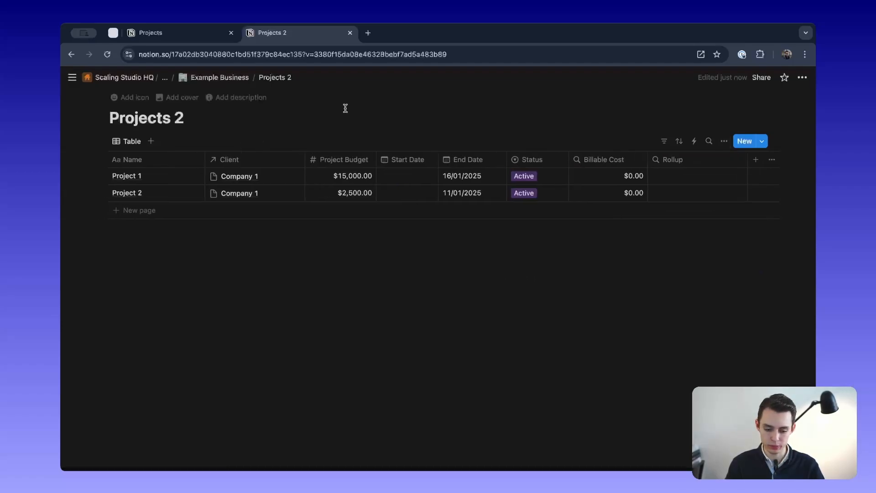
# Step: Open the Expenses 2 database from the Example Business page
pyautogui.click(219, 77)
pyautogui.scroll(-10, 372, 254)
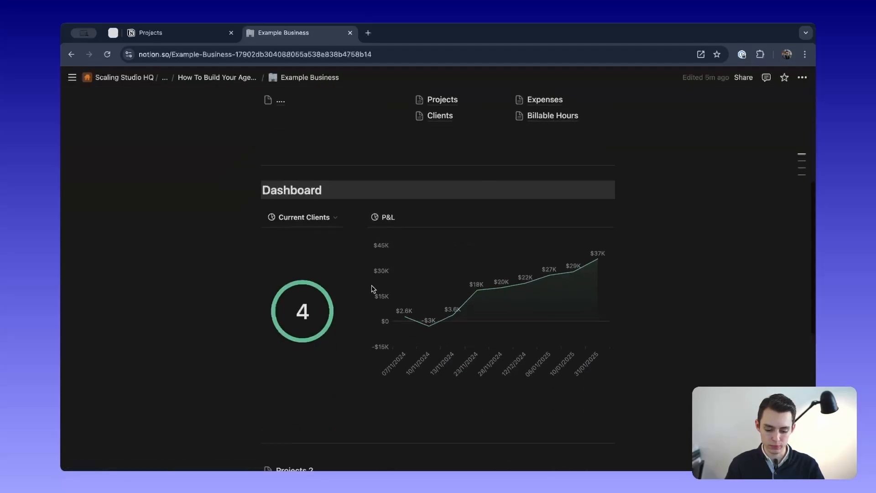
pyautogui.click(301, 231)
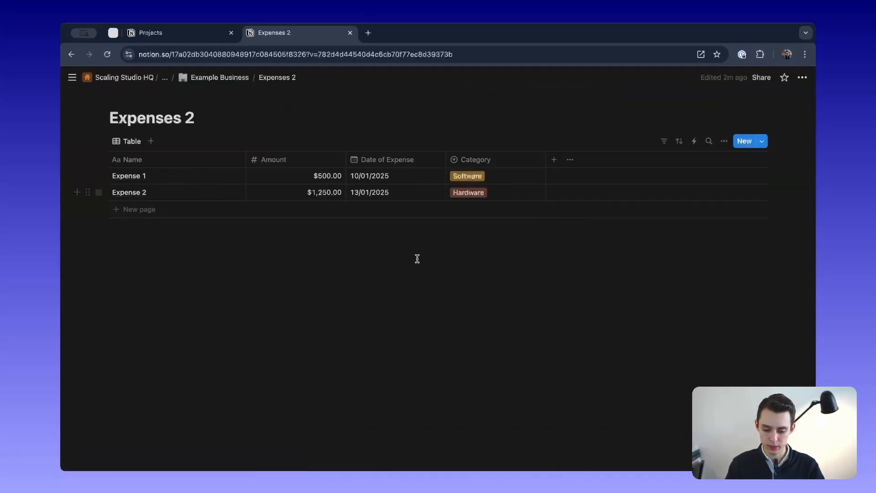
# Step: Add a two-way relation property in Expenses 2 that links to the Projects 2 database
pyautogui.click(557, 160)
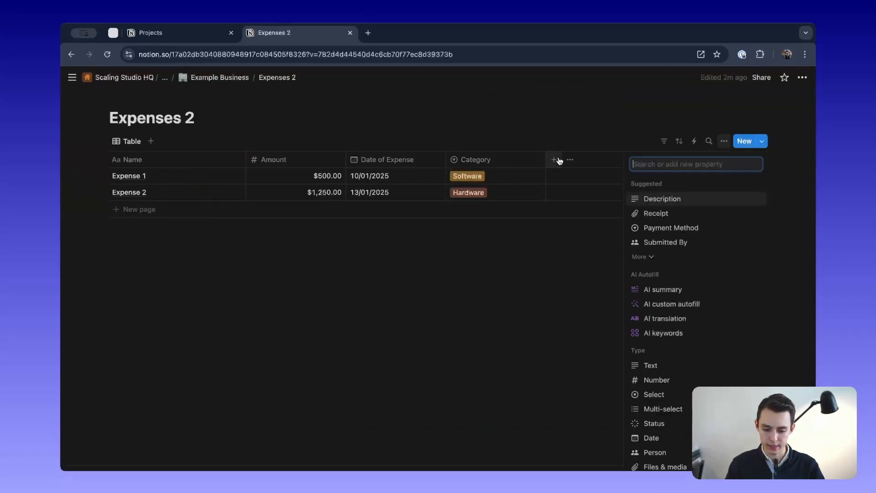
pyautogui.write('pro')
pyautogui.press('BackSpace')
pyautogui.press('BackSpace')
pyautogui.press('BackSpace')
pyautogui.write('rel')
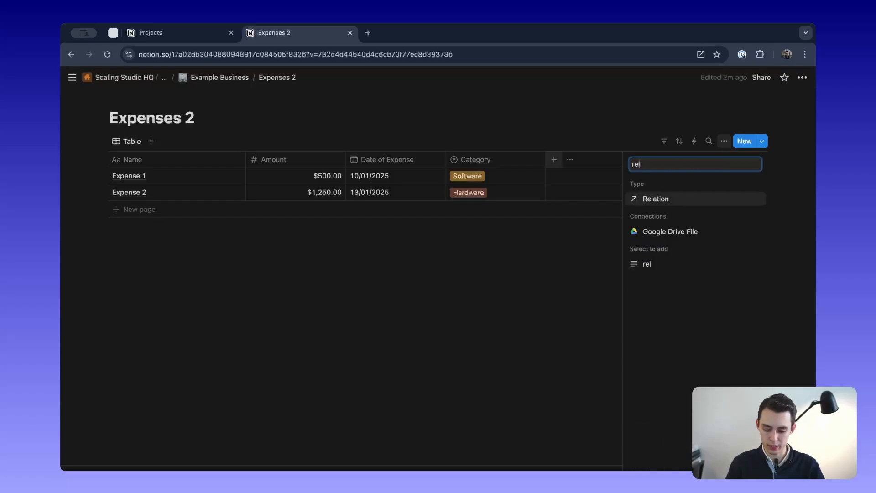
pyautogui.click(665, 199)
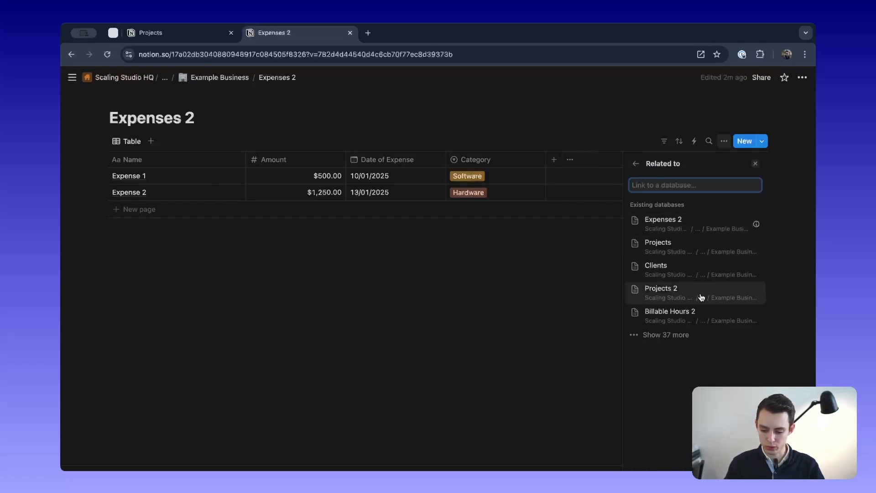
pyautogui.click(701, 297)
pyautogui.click(753, 227)
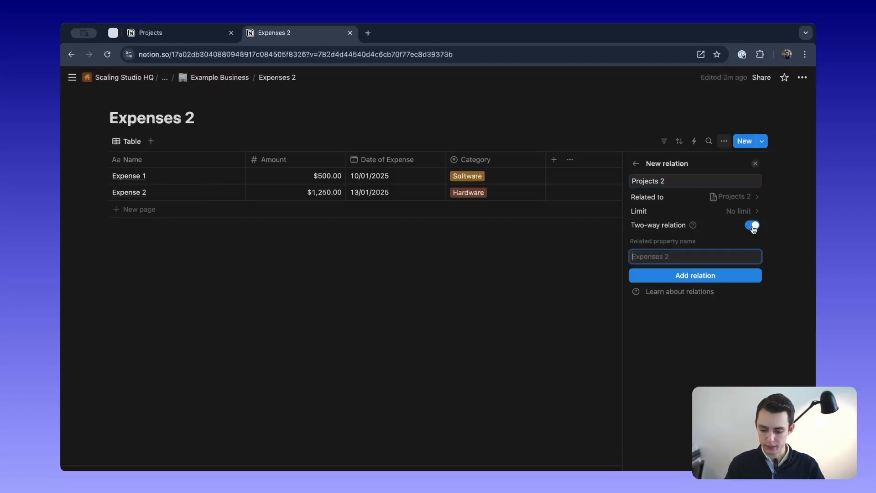
pyautogui.click(694, 278)
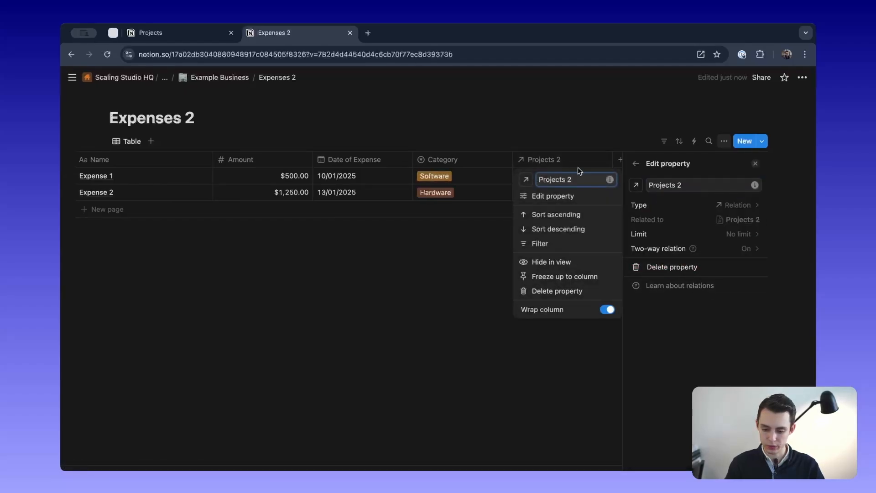
pyautogui.press('Escape')
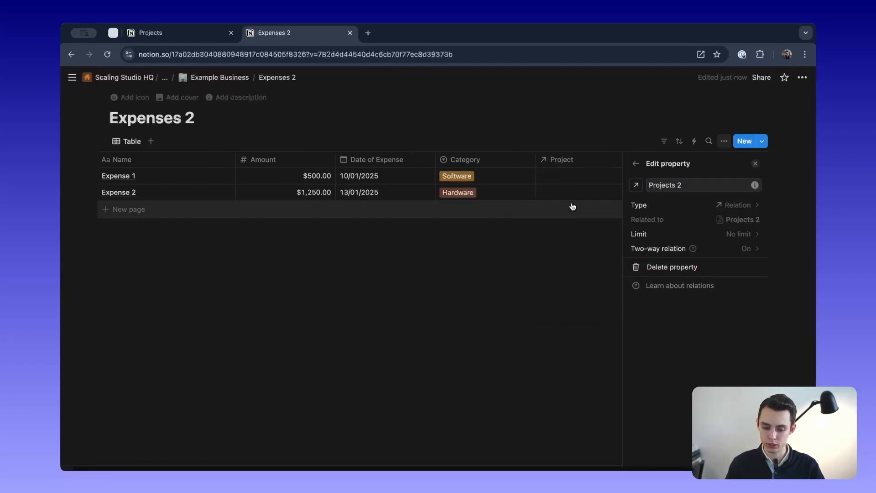
# Step: Link Expense 1 to Project 1 and Expense 2 to Project 2, and move the relation column directly after Name
pyautogui.click(561, 176)
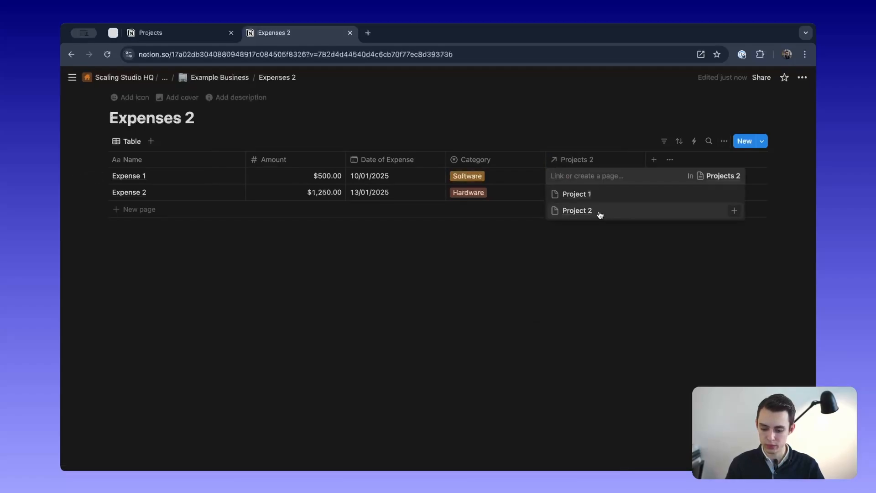
pyautogui.click(593, 201)
pyautogui.press('Escape')
pyautogui.click(569, 193)
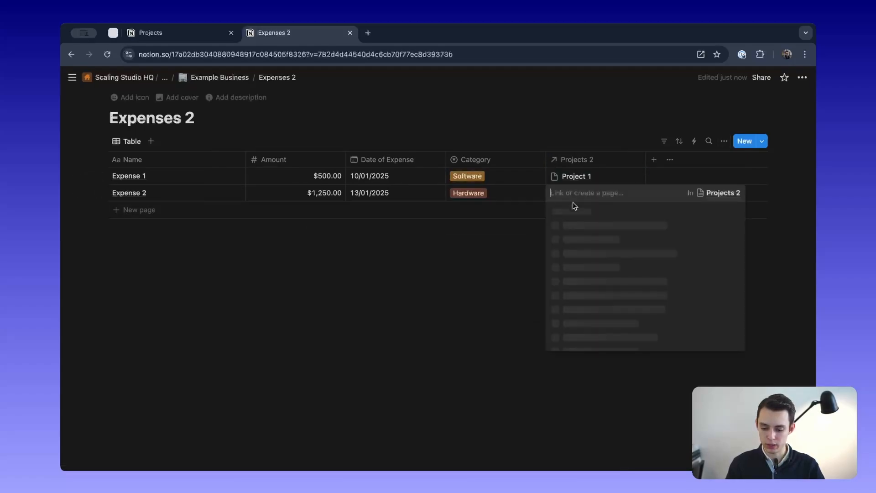
pyautogui.click(577, 227)
pyautogui.press('Escape')
pyautogui.moveTo(591, 160); pyautogui.dragTo(281, 160)
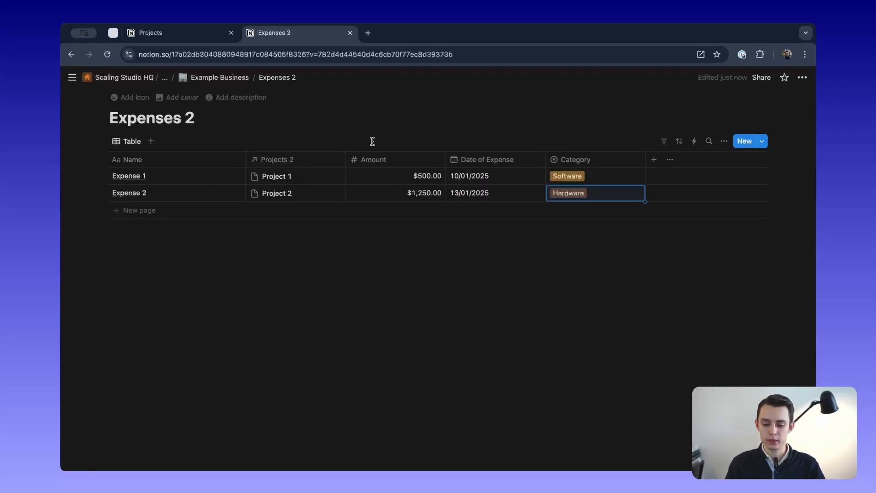
# Step: Return to the Projects 2 database through the Example Business page
pyautogui.click(208, 78)
pyautogui.scroll(-5, 353, 276)
pyautogui.scroll(-3, 353, 276)
pyautogui.click(295, 260)
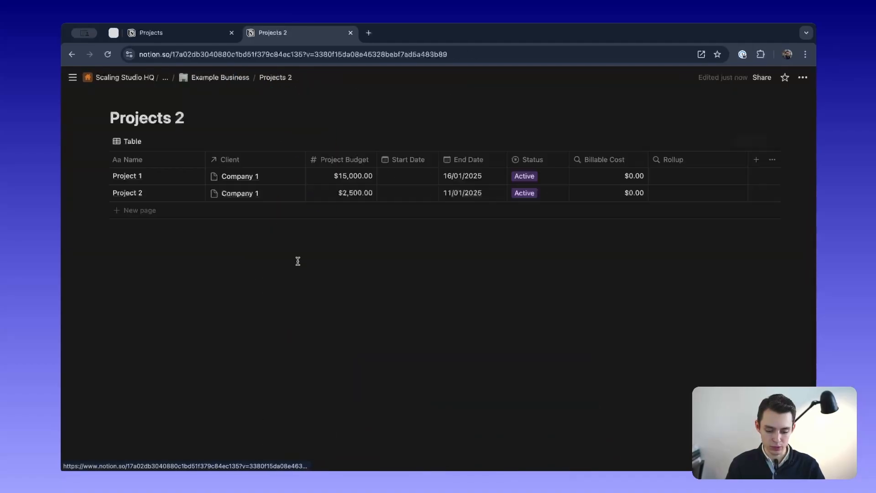
# Step: Rename the empty Rollup property to Expenses and set its relation to Expenses 2
pyautogui.click(711, 165)
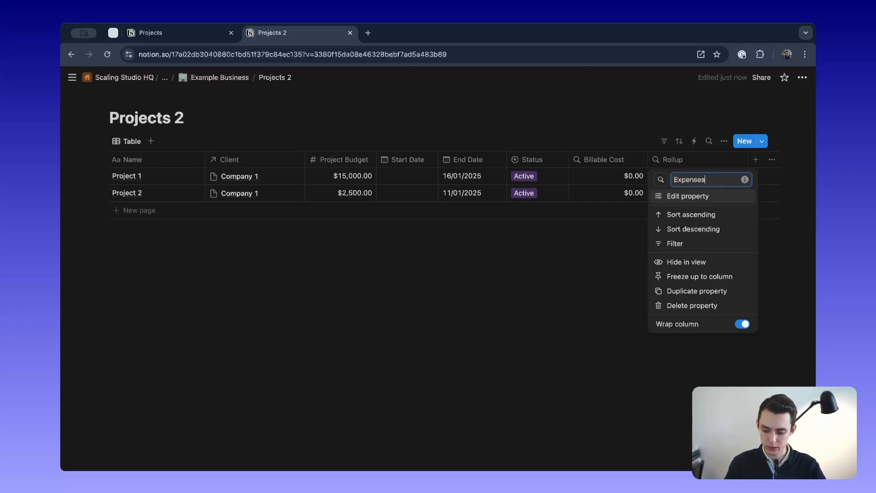
pyautogui.click(710, 196)
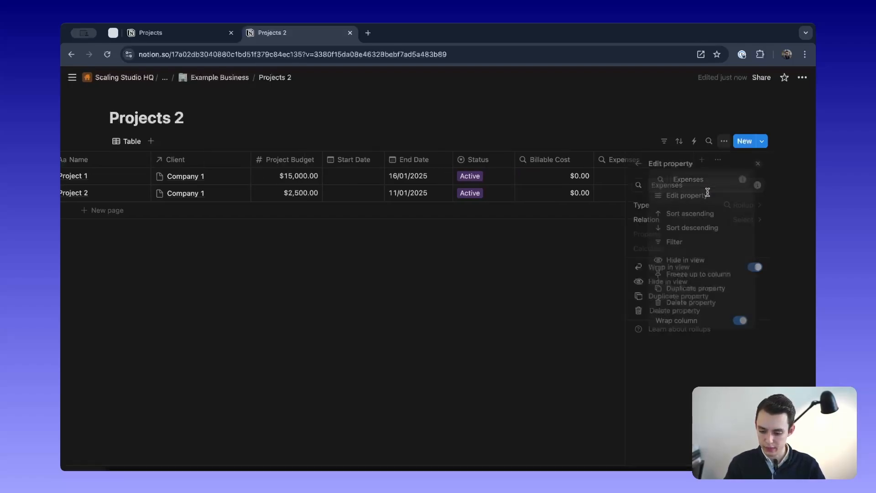
pyautogui.click(737, 219)
pyautogui.click(677, 265)
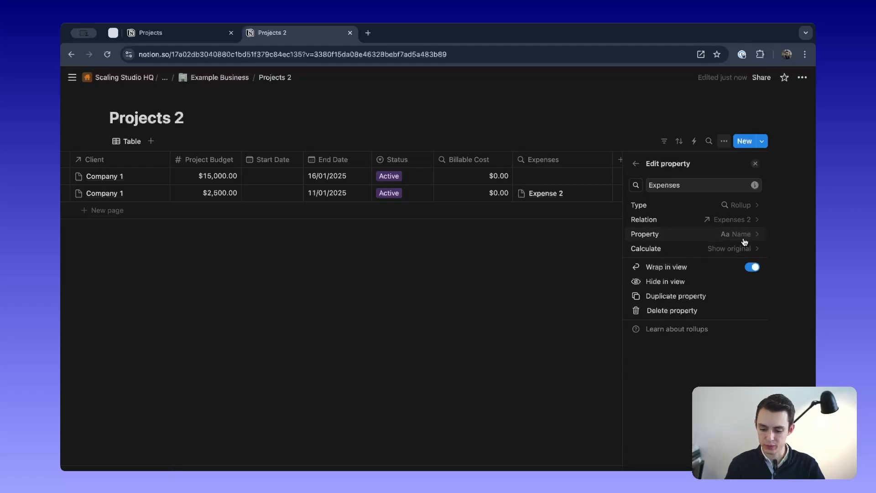
# Step: Set the Expenses rollup to use the Amount property and calculate its Sum, and close the property settings
pyautogui.click(745, 242)
pyautogui.click(692, 266)
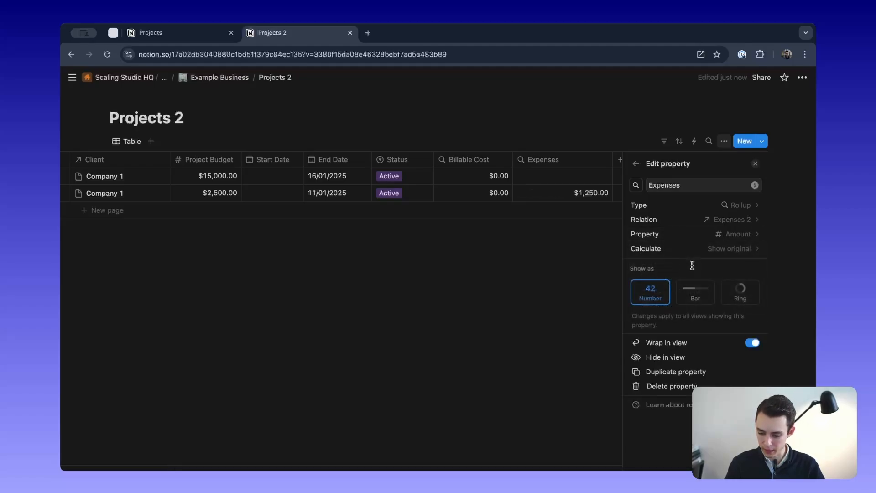
pyautogui.click(734, 249)
pyautogui.moveTo(688, 324)
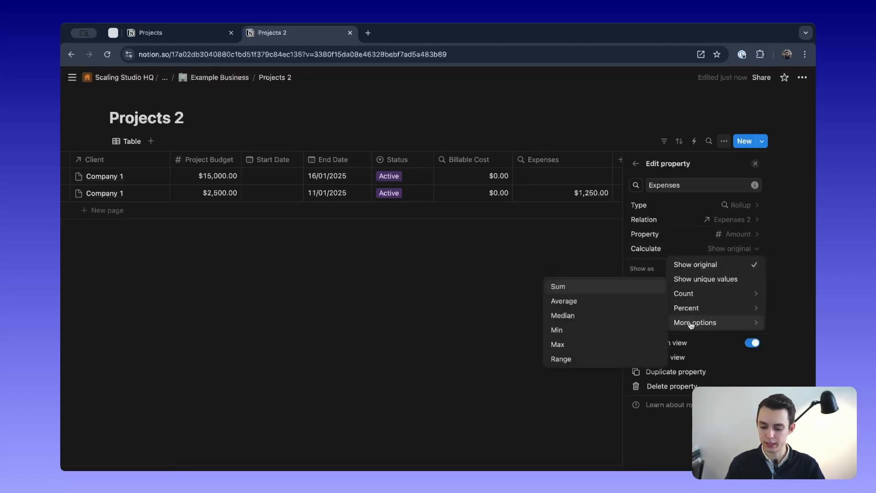
pyautogui.click(585, 286)
pyautogui.click(538, 273)
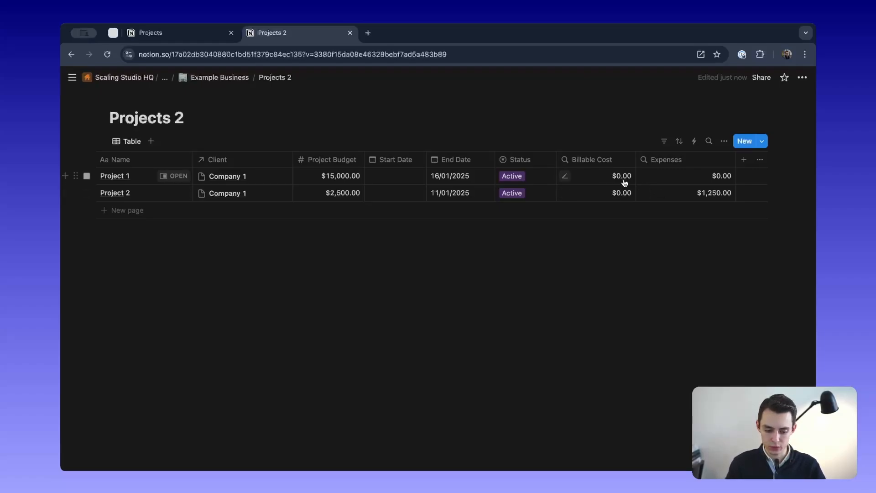
# Step: Open Expenses 2 in a separate tab beside Projects 2 and compare its project links with the Expenses rollup
pyautogui.keyDown('super'); pyautogui.click(221, 77); pyautogui.keyUp('super')
pyautogui.moveTo(420, 35); pyautogui.dragTo(340, 33)
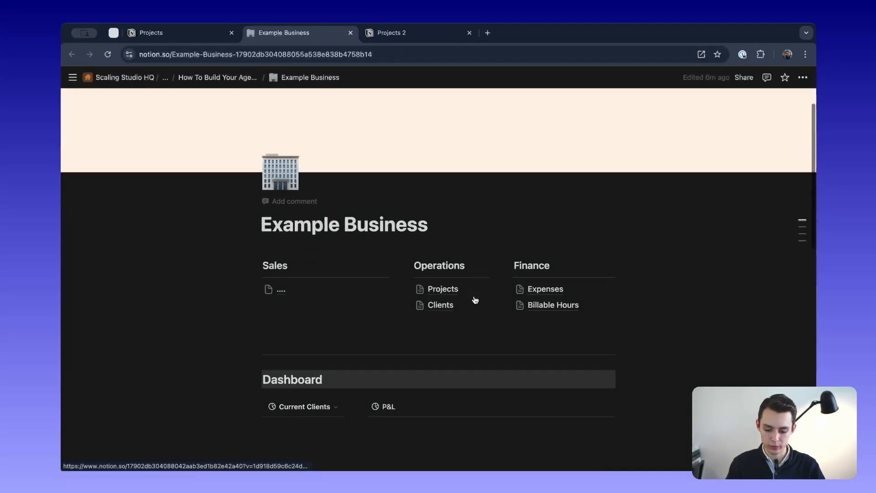
pyautogui.scroll(-10, 516, 289)
pyautogui.click(295, 166)
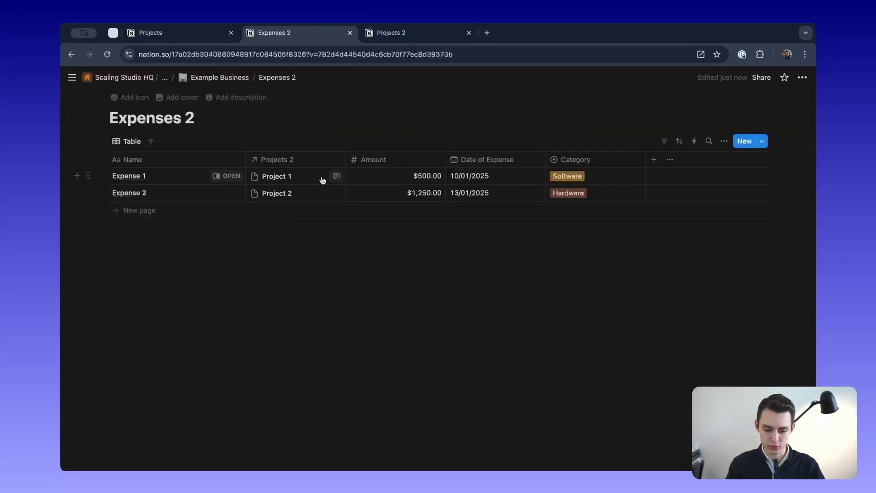
pyautogui.click(415, 37)
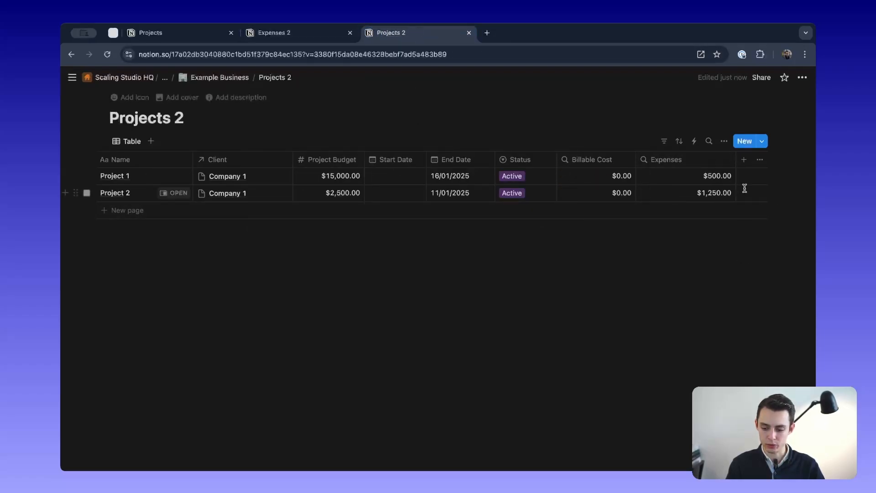
# Step: Open the Billable Hours 2 database through the Example Business page, replacing the Expenses 2 view
pyautogui.click(298, 32)
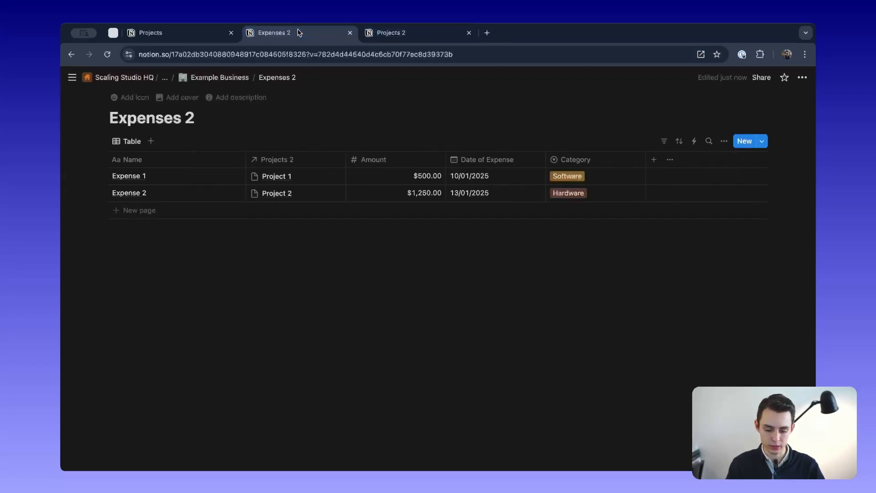
pyautogui.click(206, 78)
pyautogui.scroll(-3, 422, 410)
pyautogui.scroll(-10, 422, 409)
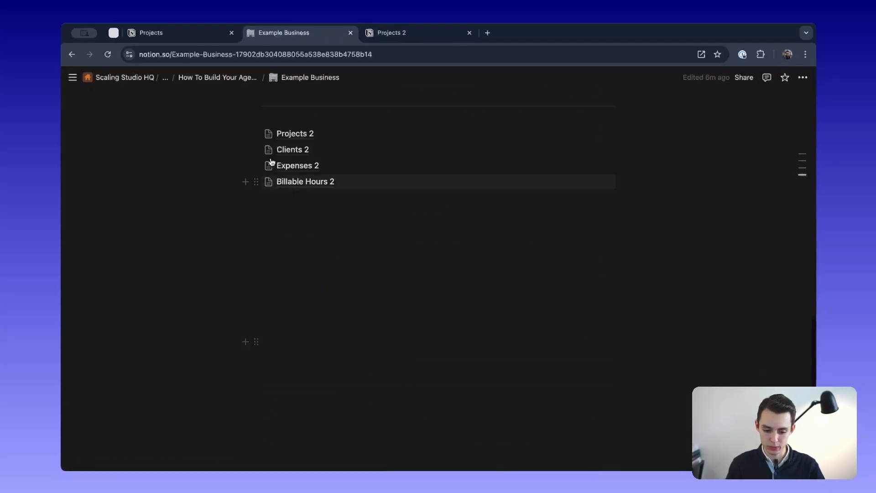
pyautogui.click(313, 180)
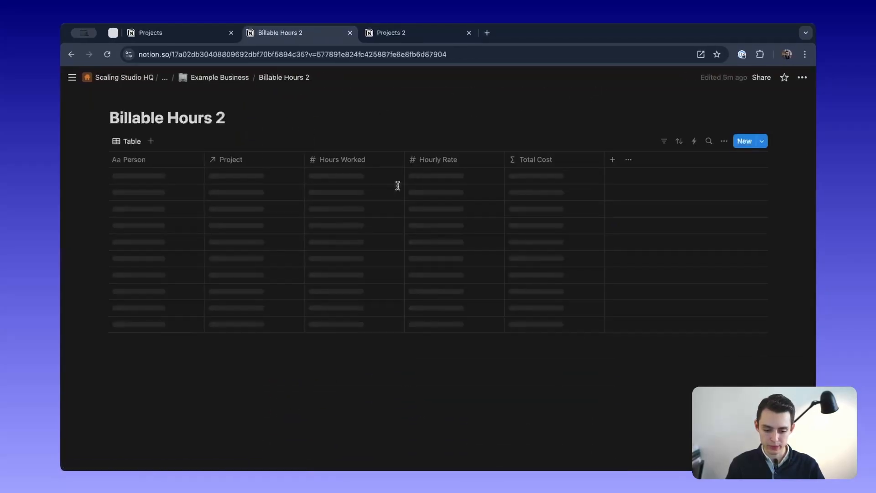
# Step: Link Person A to Project 1 and Person B to Project 2 in the Project relation column
pyautogui.click(277, 178)
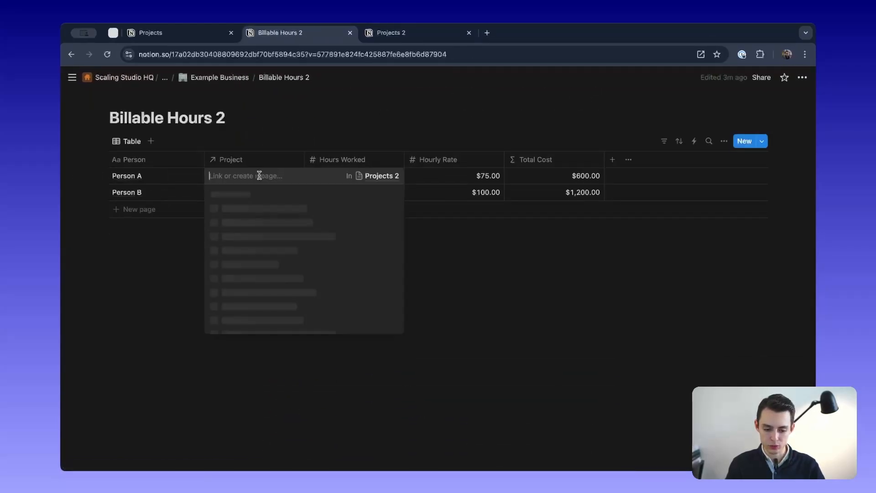
pyautogui.click(264, 196)
pyautogui.click(204, 211)
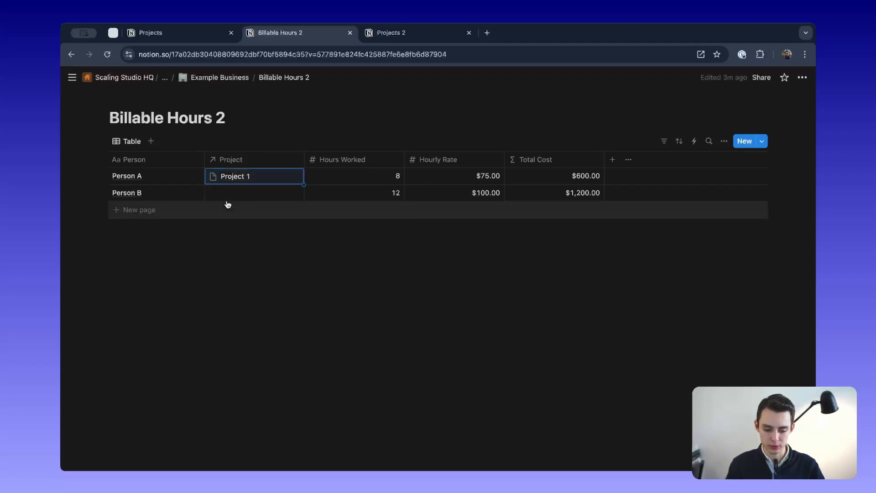
pyautogui.click(206, 193)
pyautogui.click(232, 228)
pyautogui.click(151, 249)
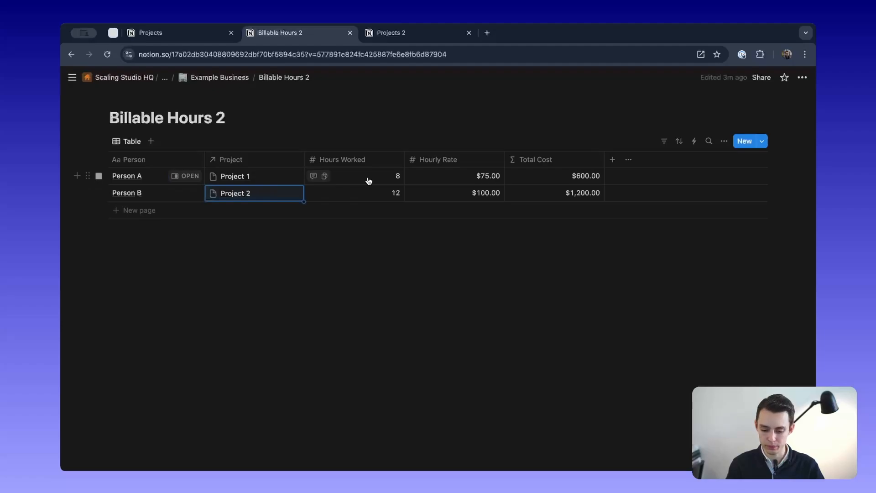
# Step: Check the Billable Cost rollup in Projects 2 against the entries in Billable Hours 2
pyautogui.click(388, 32)
pyautogui.click(350, 32)
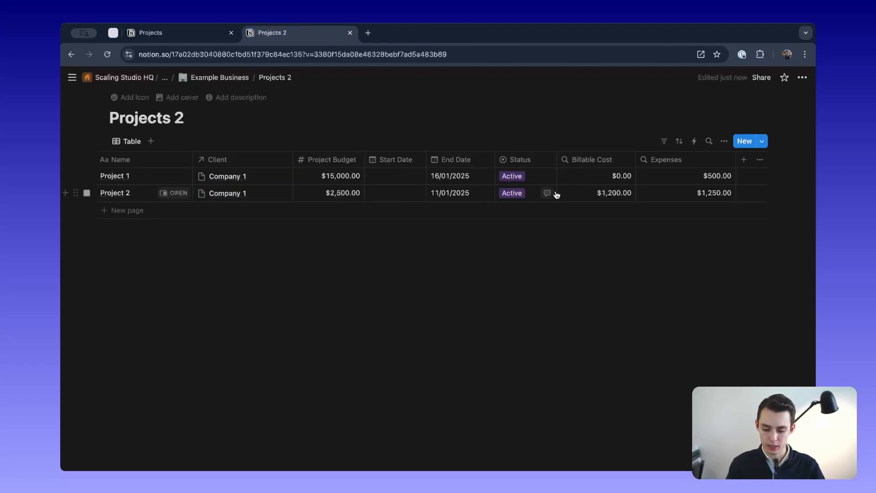
pyautogui.press('super+shift+t')
pyautogui.click(386, 34)
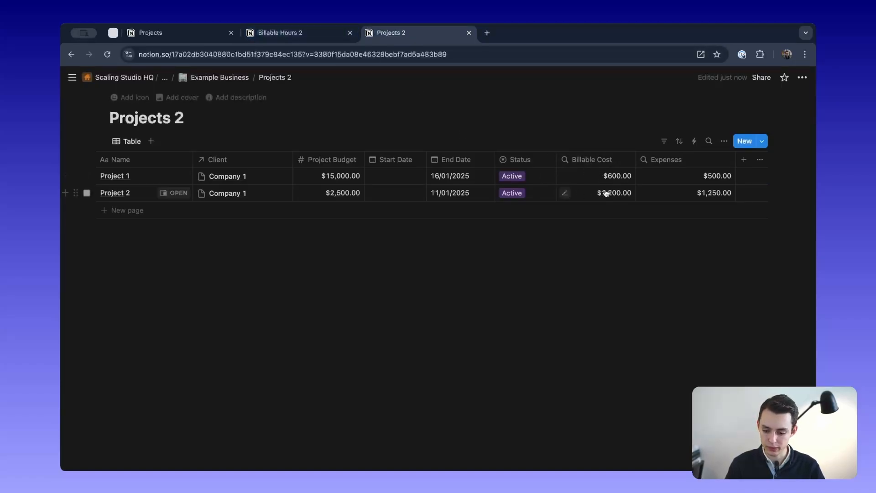
# Step: Narrow the Expenses column in the Projects 2 table
pyautogui.click(591, 161)
pyautogui.press('Escape')
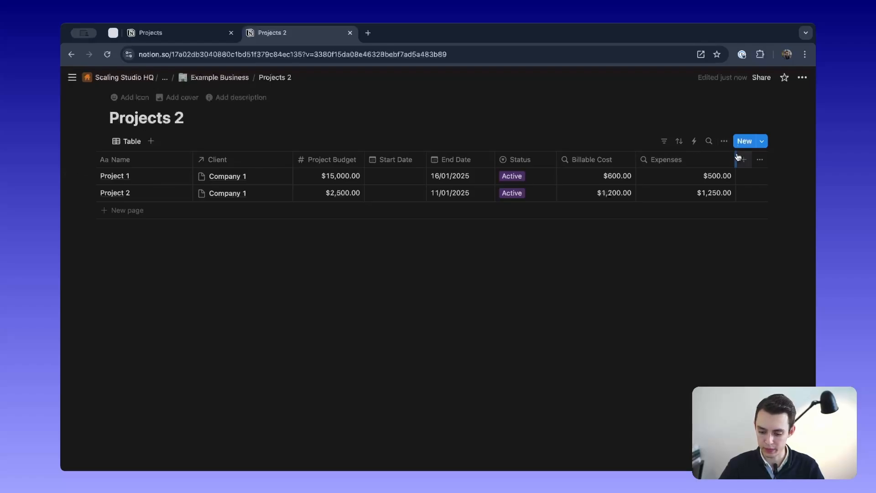
pyautogui.moveTo(736, 154); pyautogui.dragTo(724, 154)
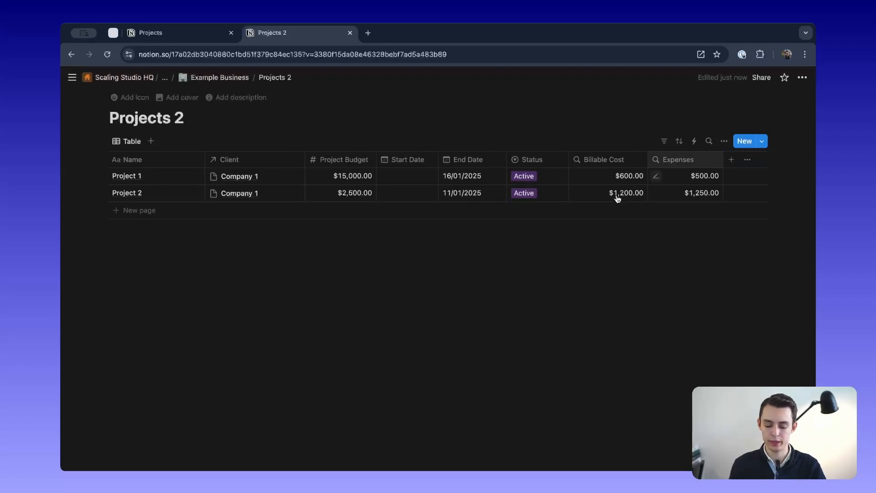
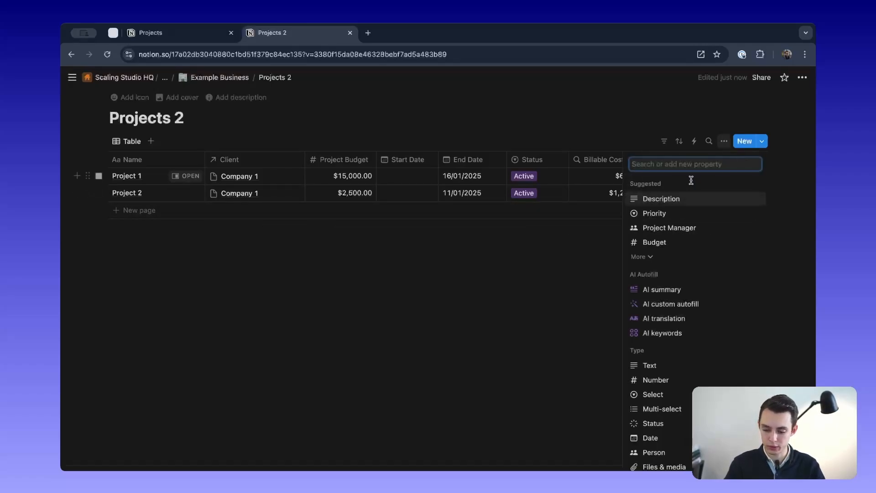
# Step: Add a Formula property to Projects 2 and begin its formula with Project Budget minus an open set of parentheses
pyautogui.write('form')
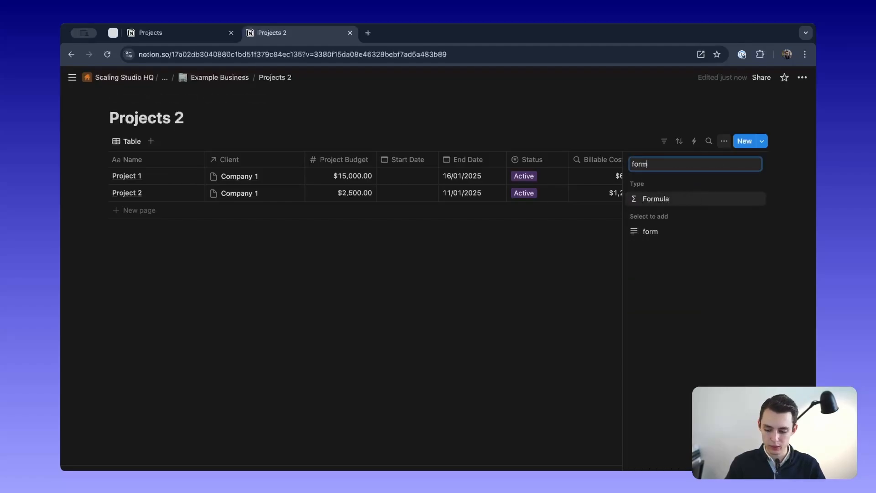
pyautogui.click(680, 201)
pyautogui.click(685, 223)
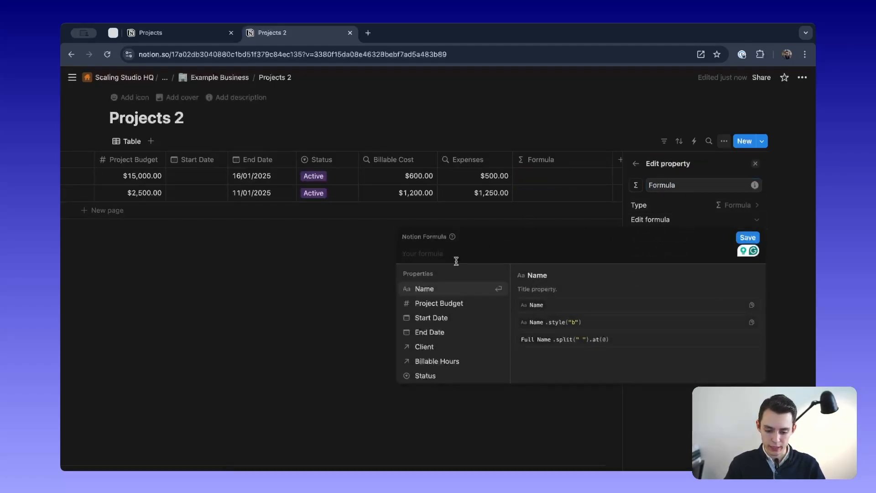
pyautogui.write('bud')
pyautogui.press('Return')
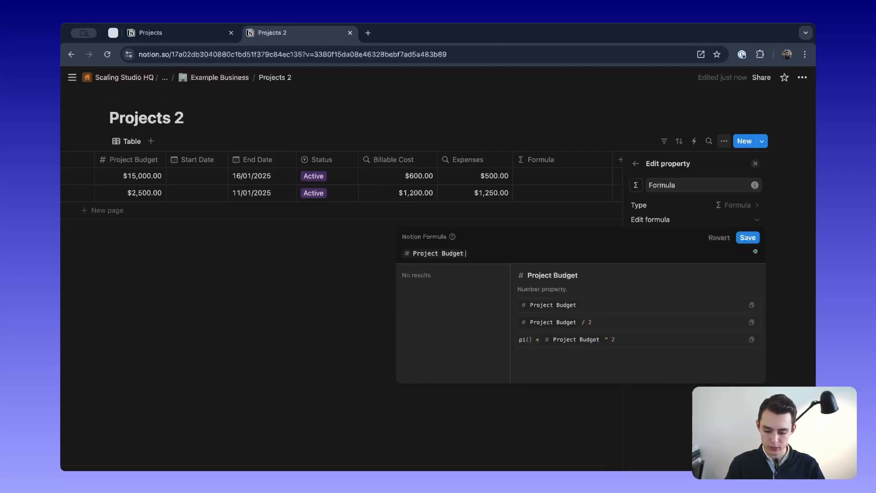
pyautogui.write('- (')
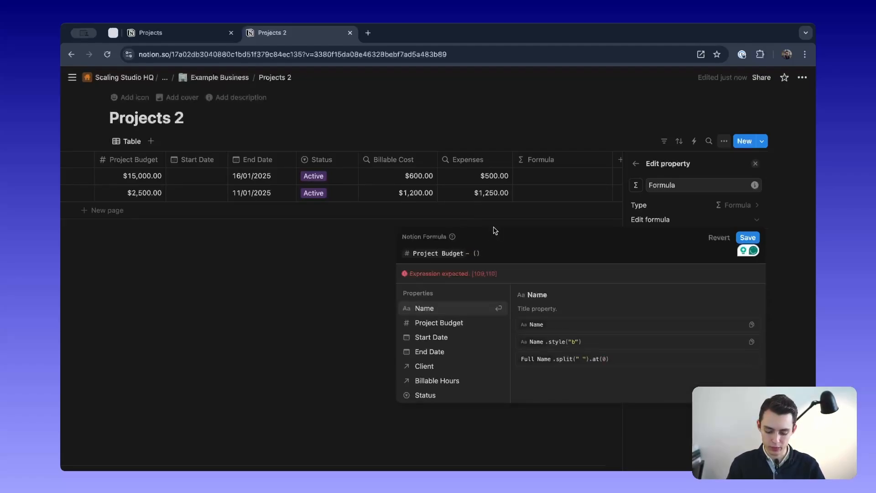
# Step: Fill the formula's parentheses with Billable Cost + Expenses 2
pyautogui.write('bill')
pyautogui.press('Down')
pyautogui.press('Return')
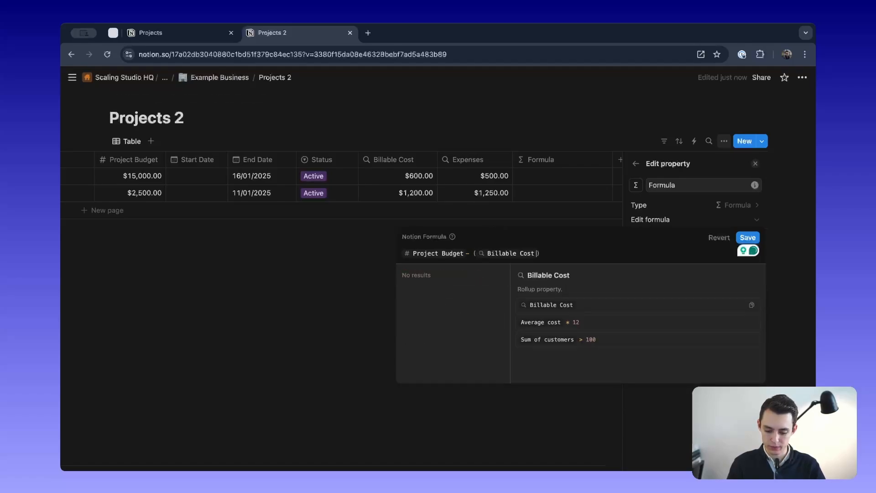
pyautogui.write('+ ')
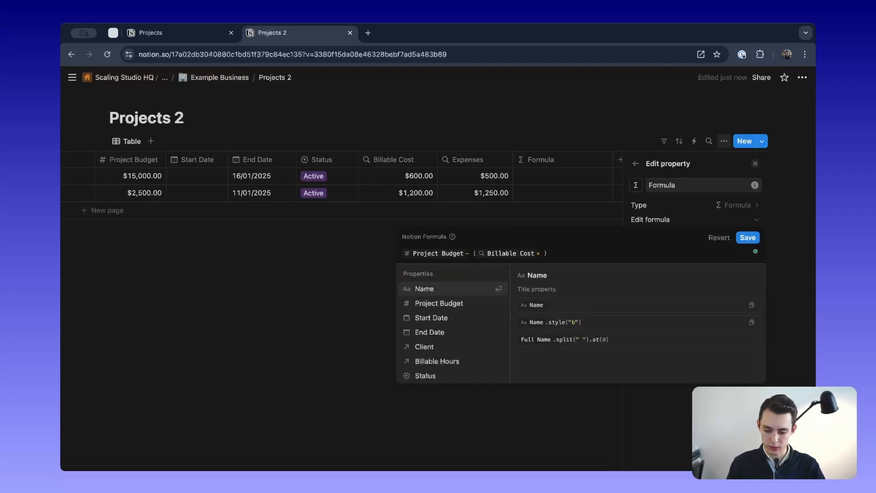
pyautogui.write('exp')
pyautogui.press('Down')
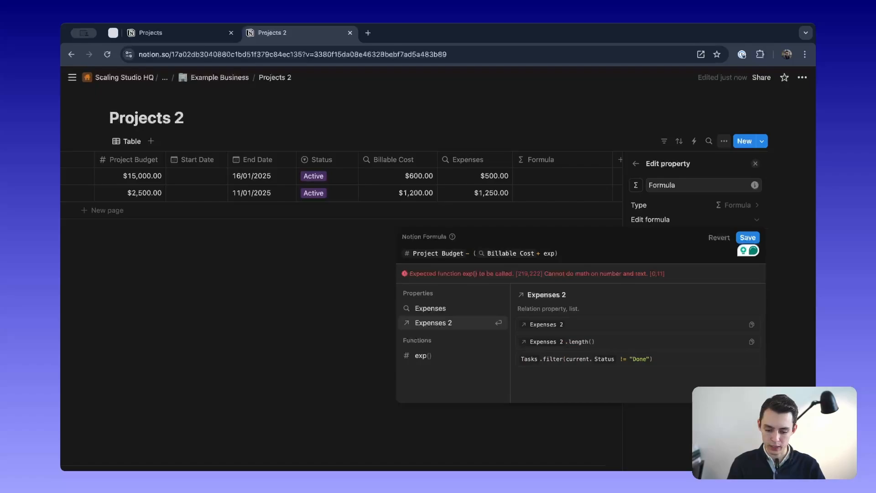
pyautogui.press('Return')
# Step: Try replacing Billable Cost with the Billable Hours relation in the formula
pyautogui.press('Left')
pyautogui.press('Left')
pyautogui.press('Left')
pyautogui.press('Left')
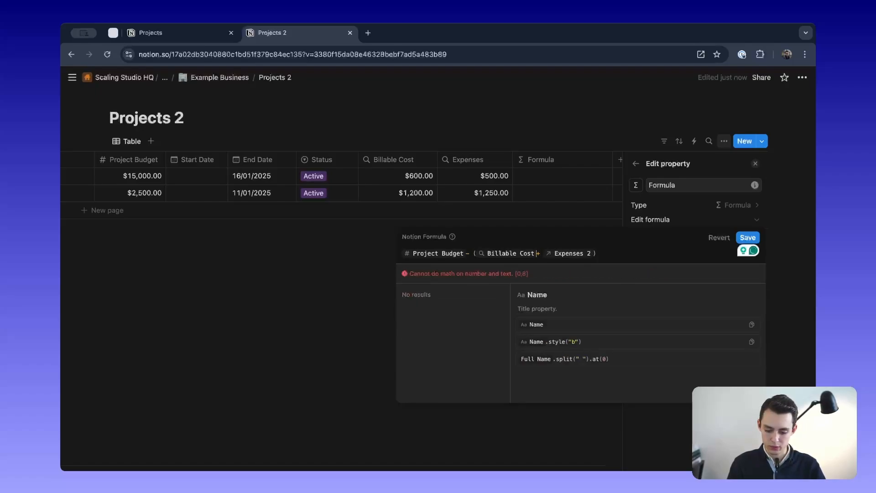
pyautogui.press('BackSpace')
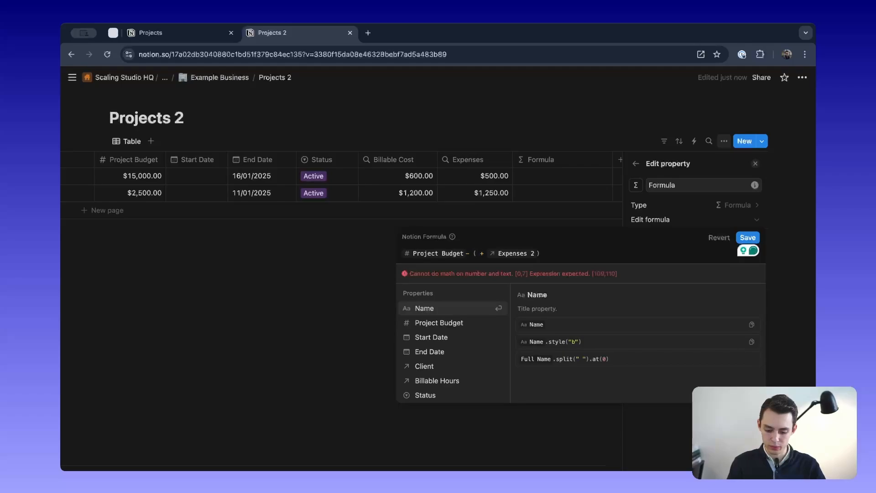
pyautogui.scroll(-4, 422, 342)
pyautogui.scroll(-3, 440, 330)
pyautogui.scroll(10, 441, 330)
pyautogui.scroll(-2, 441, 331)
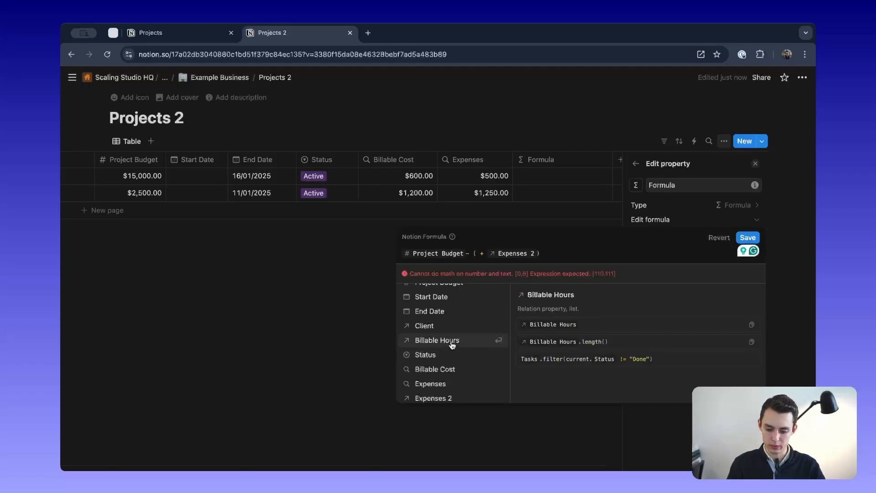
pyautogui.click(452, 342)
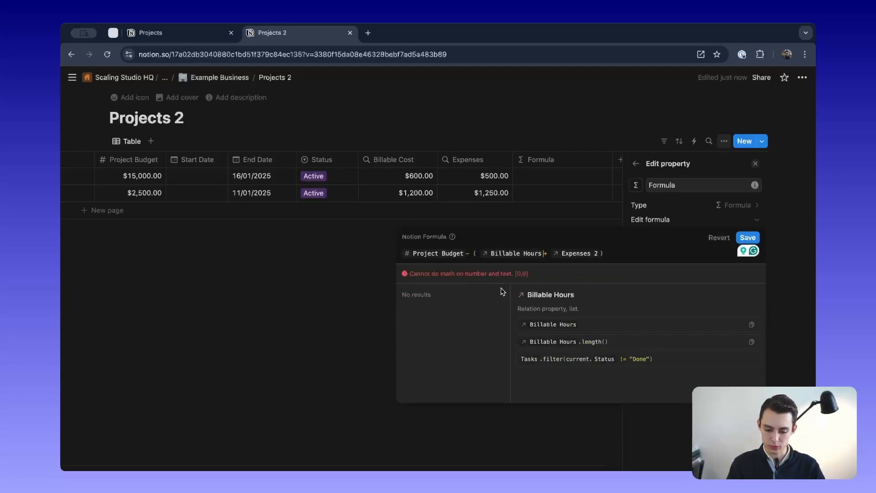
# Step: Swap Billable Hours in the formula back to the Billable Cost rollup
pyautogui.press('BackSpace')
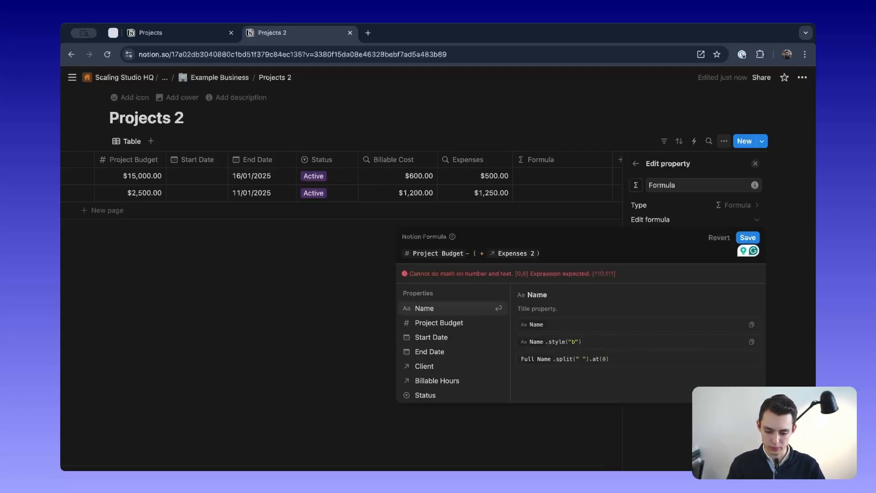
pyautogui.write('billa')
pyautogui.press('Down')
pyautogui.press('Return')
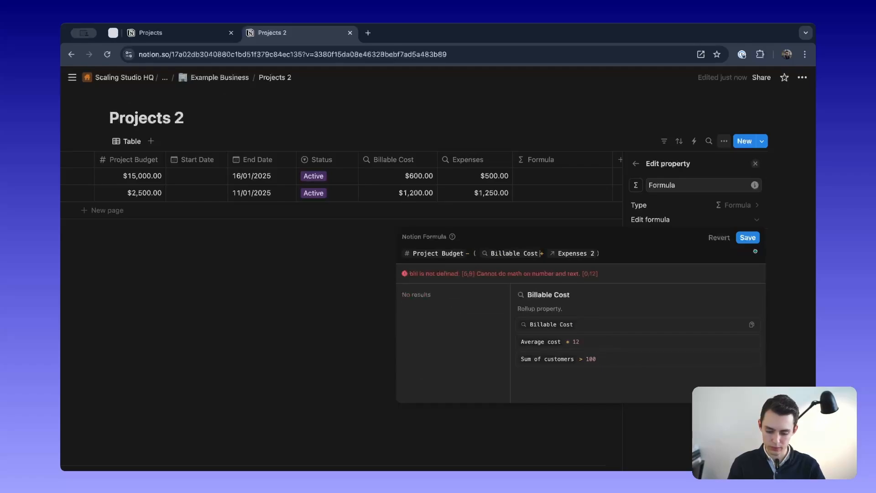
# Step: Save the formula and set its number format to US Dollar
pyautogui.click(743, 237)
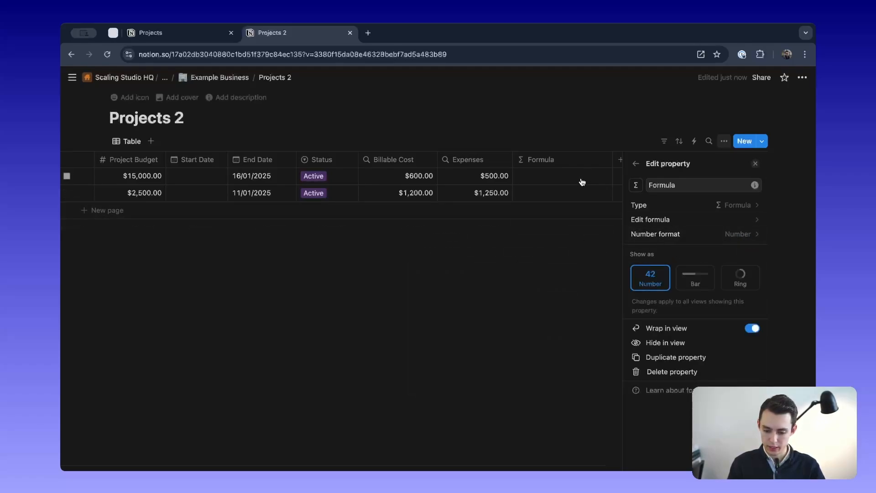
pyautogui.click(741, 234)
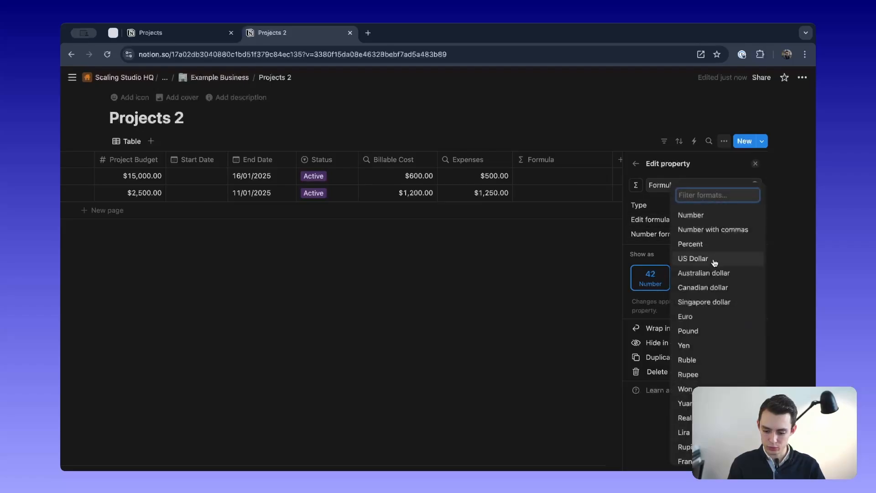
pyautogui.click(716, 259)
# Step: Replace Expenses 2 with the Expenses rollup in the formula and save it
pyautogui.click(730, 218)
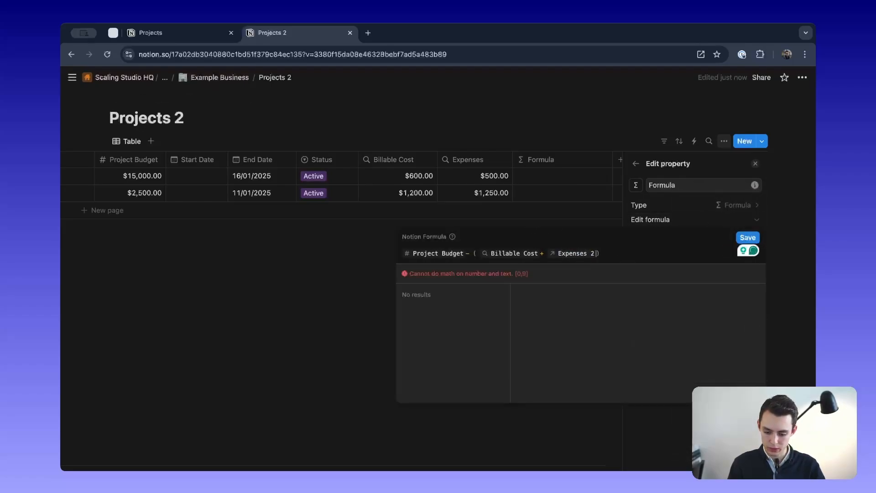
pyautogui.click(596, 254)
pyautogui.press('BackSpace')
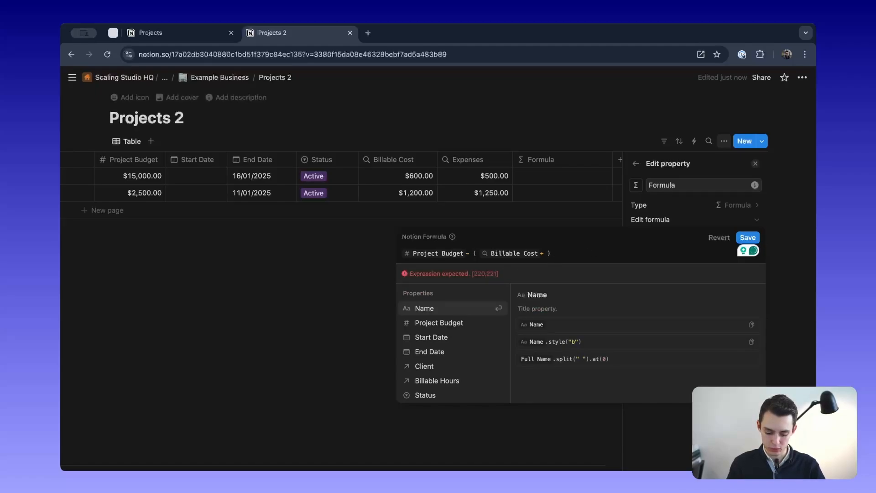
pyautogui.write('expe')
pyautogui.click(437, 311)
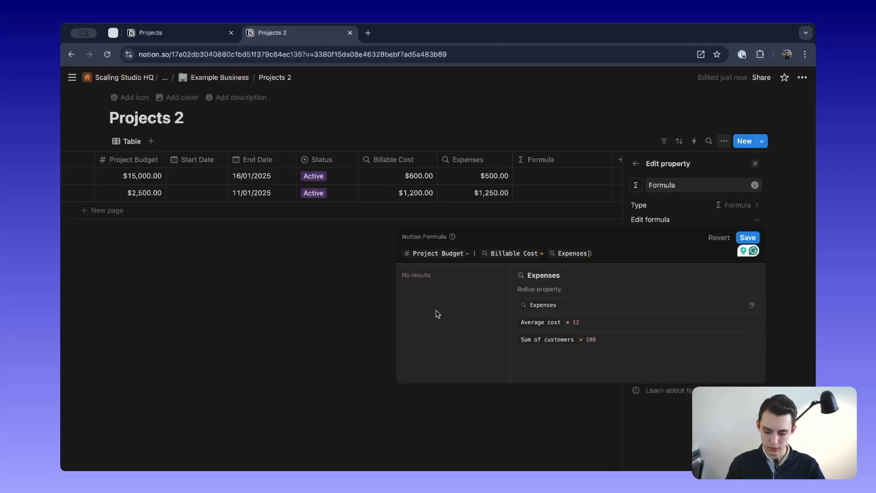
pyautogui.click(753, 241)
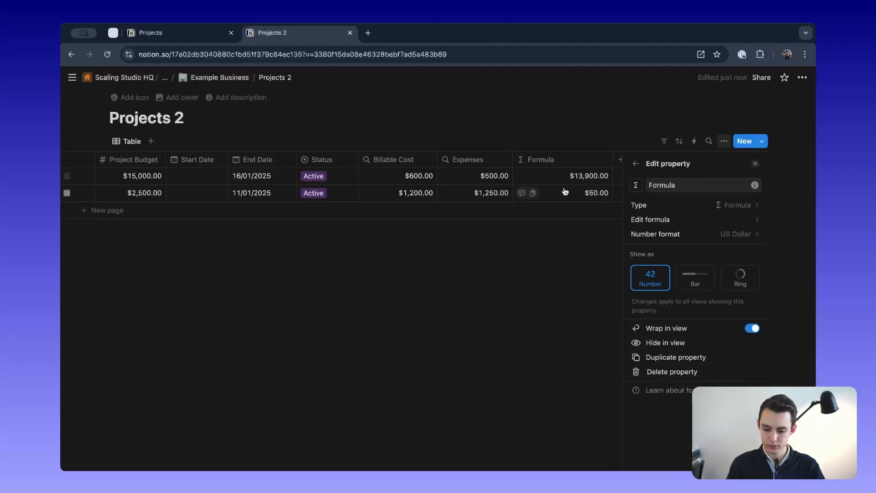
# Step: Rename the formula property to Profits and open the column's options from the table
pyautogui.click(692, 185)
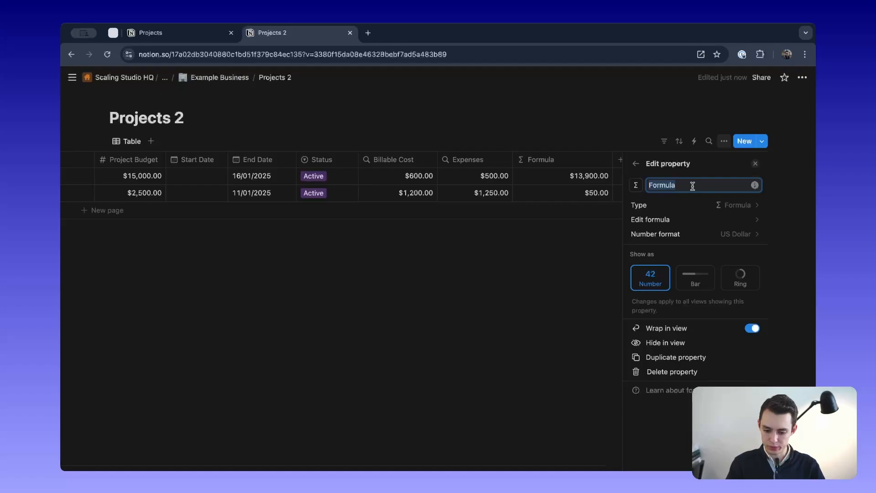
pyautogui.click(546, 345)
pyautogui.click(688, 160)
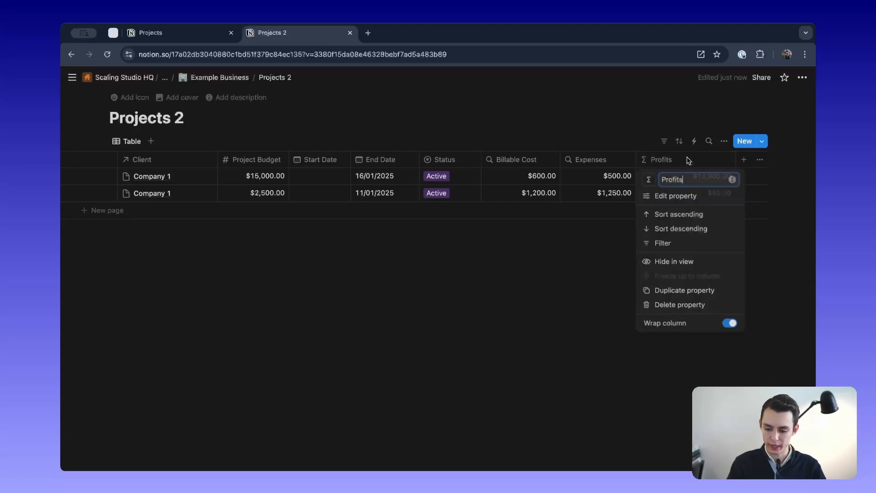
# Step: Close the Profits column options and compare the two table views of the original Projects database
pyautogui.click(617, 99)
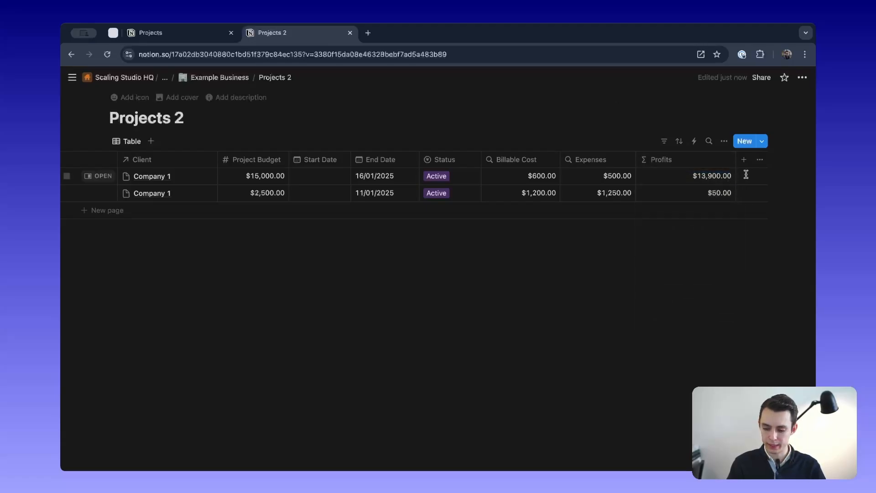
pyautogui.click(215, 33)
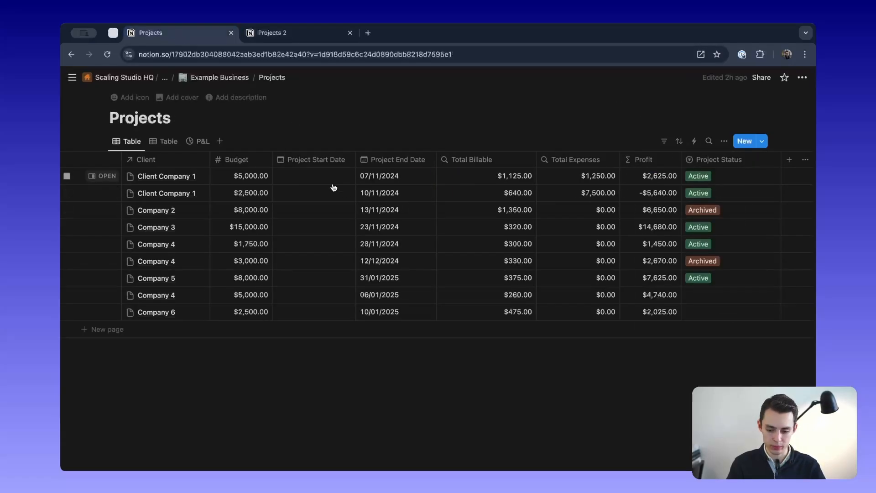
pyautogui.hscroll(-3, 320, 173)
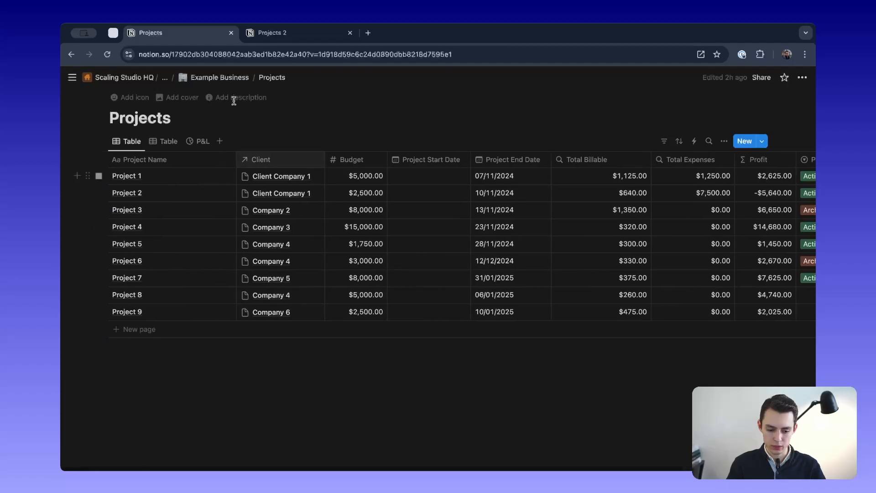
pyautogui.click(166, 143)
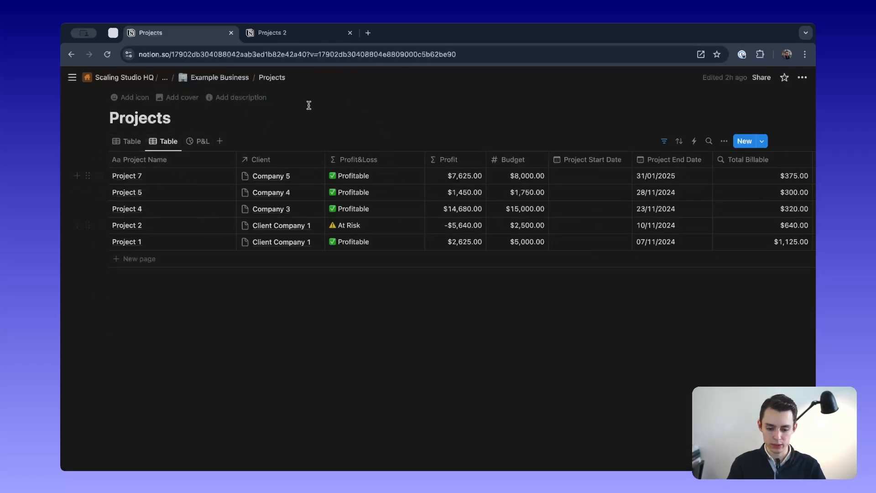
pyautogui.click(129, 141)
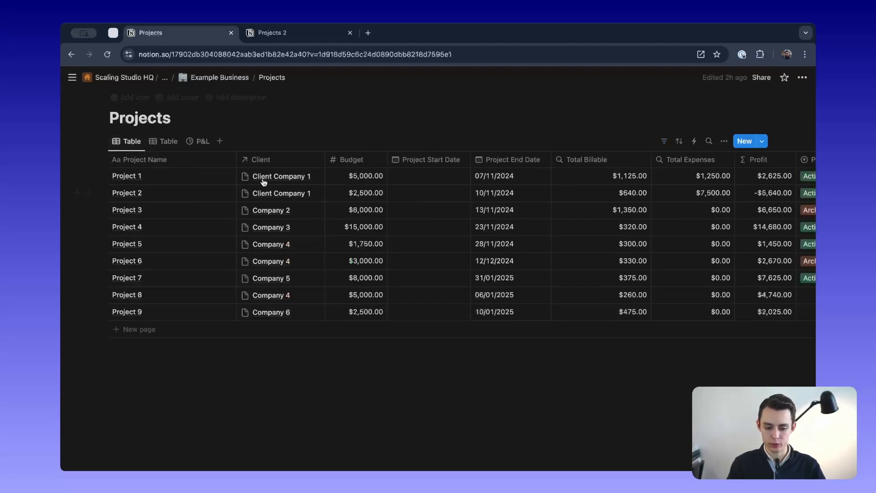
pyautogui.click(160, 146)
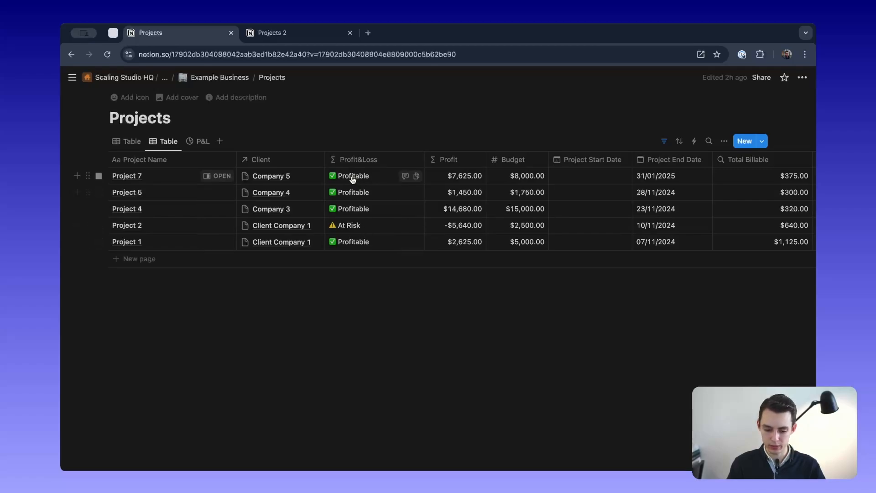
# Step: Open the Profit&Loss property's formula in the original Projects database and copy the whole expression
pyautogui.click(357, 158)
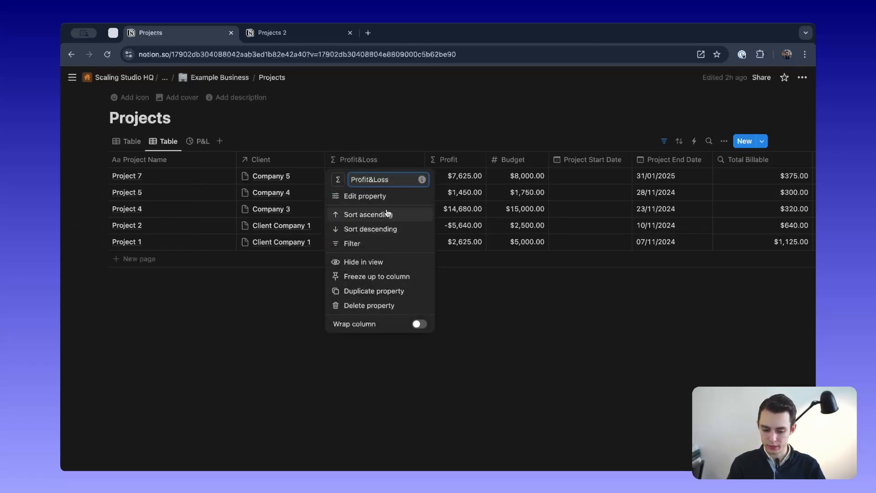
pyautogui.click(379, 196)
pyautogui.click(726, 219)
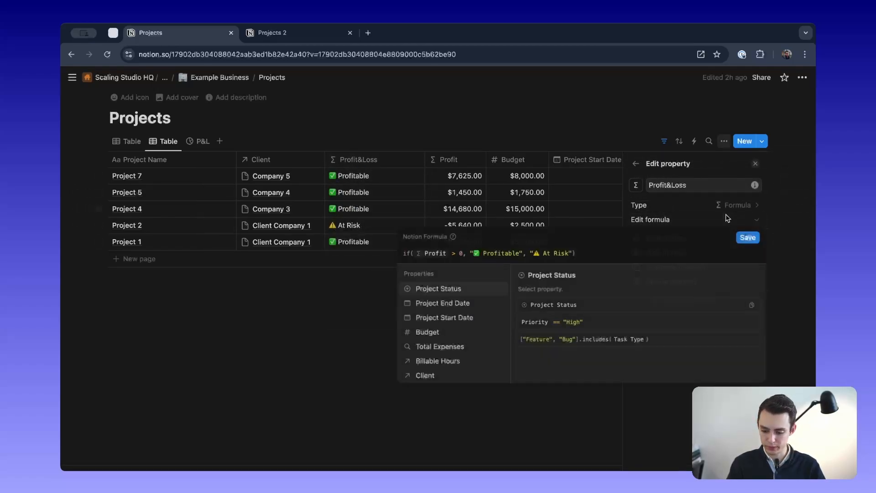
pyautogui.moveTo(616, 251); pyautogui.dragTo(357, 251)
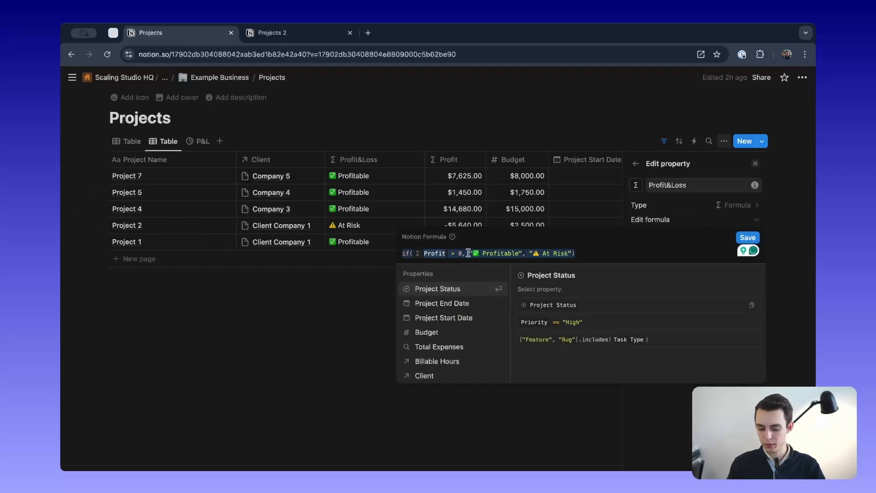
pyautogui.doubleClick(489, 252)
pyautogui.click(553, 254)
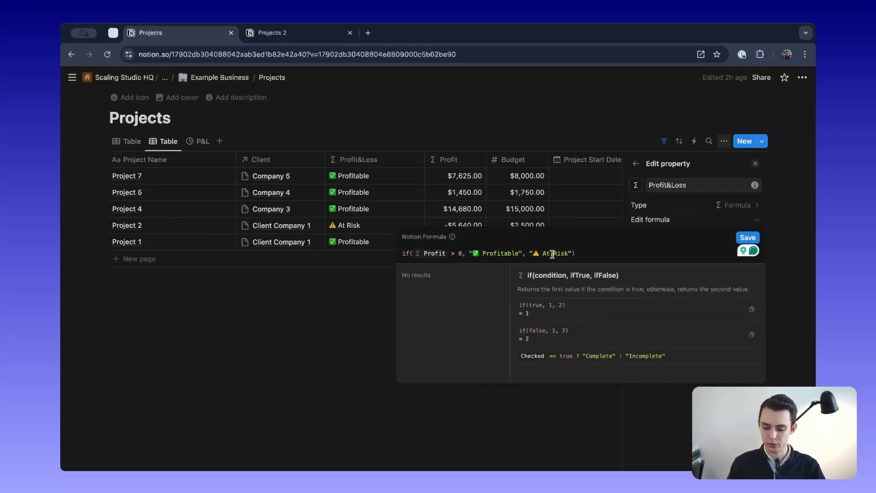
pyautogui.moveTo(571, 254); pyautogui.dragTo(397, 253)
pyautogui.click(396, 254)
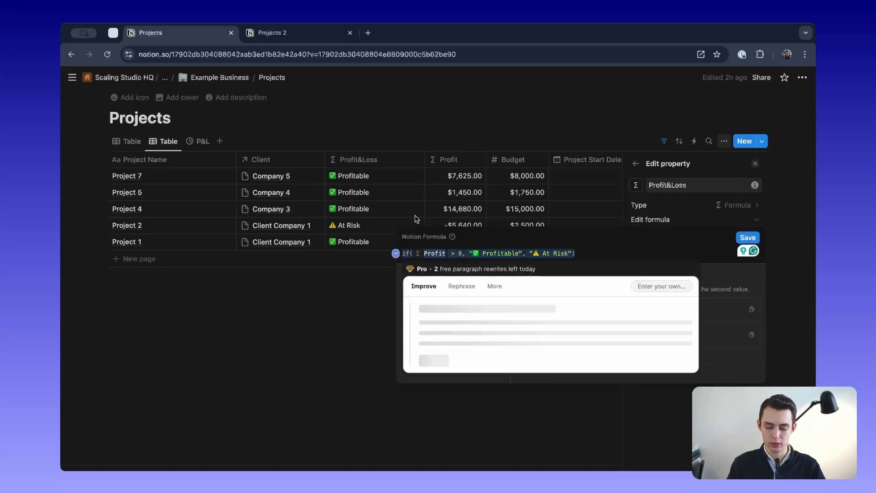
# Step: Return to Projects 2, add a new property after Profits and set its type to Formula
pyautogui.click(269, 32)
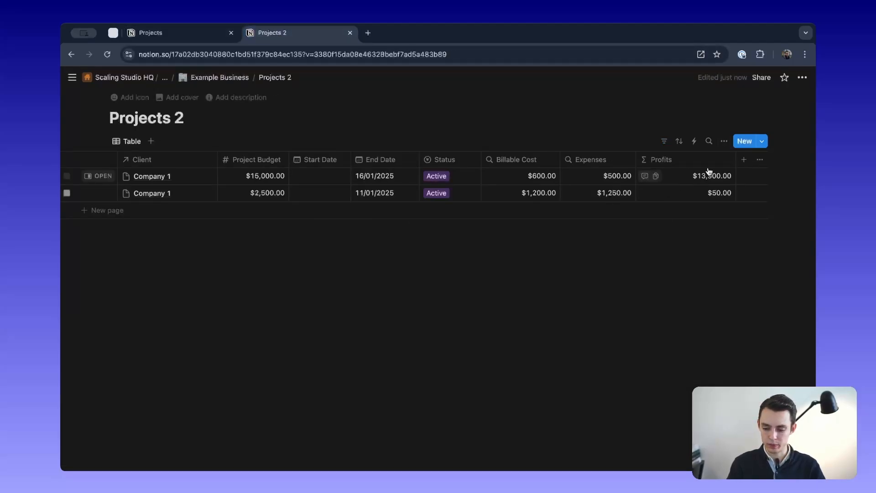
pyautogui.moveTo(735, 158); pyautogui.dragTo(724, 162)
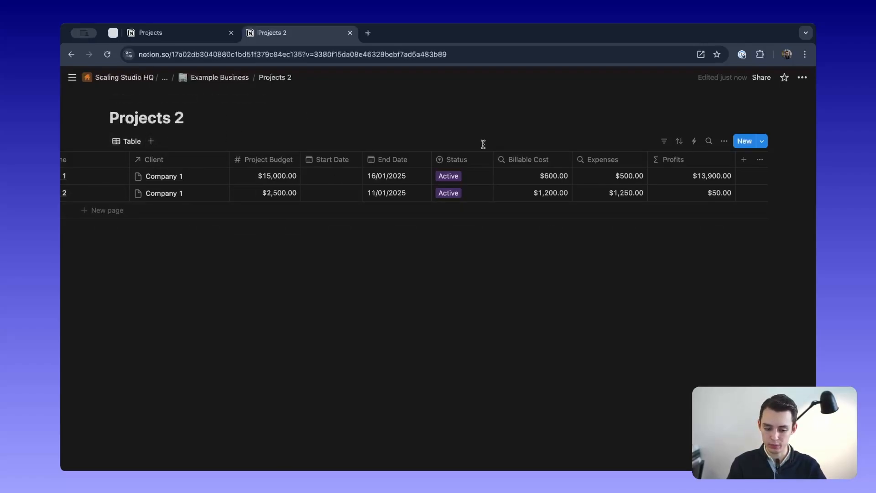
pyautogui.click(744, 159)
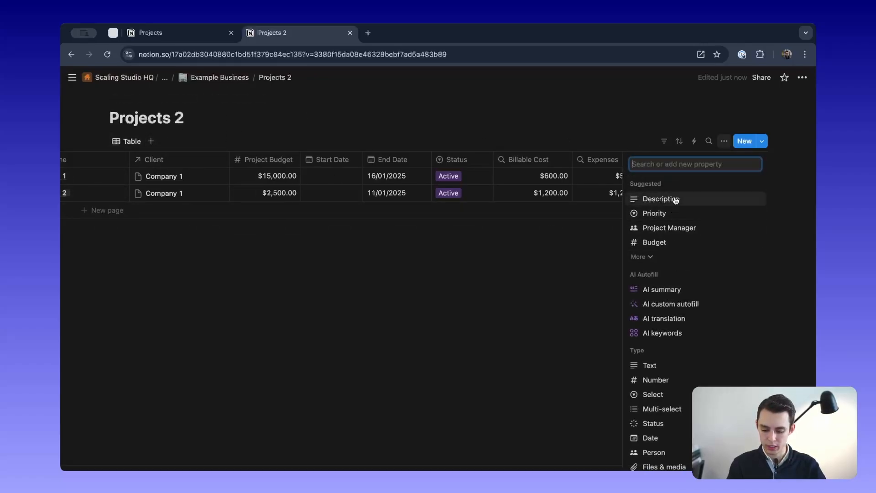
pyautogui.write('fomr')
pyautogui.press('Return')
pyautogui.click(575, 160)
pyautogui.click(692, 204)
pyautogui.click(696, 206)
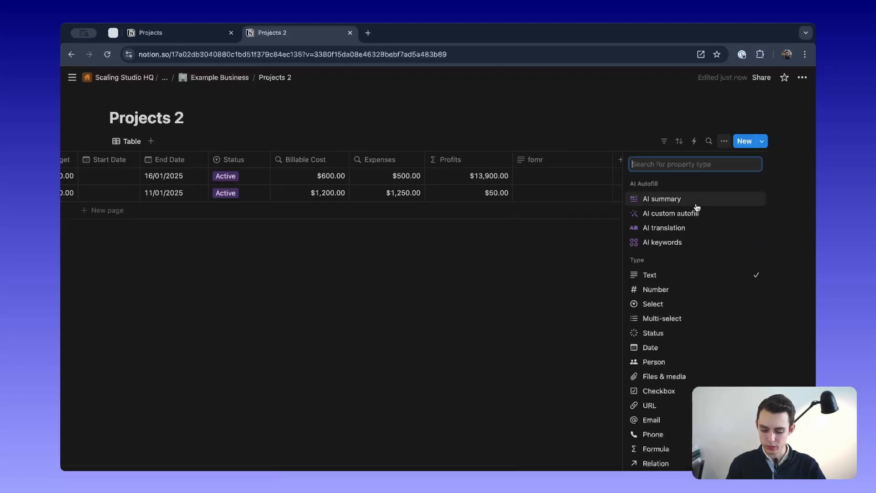
pyautogui.write('form')
pyautogui.press('Return')
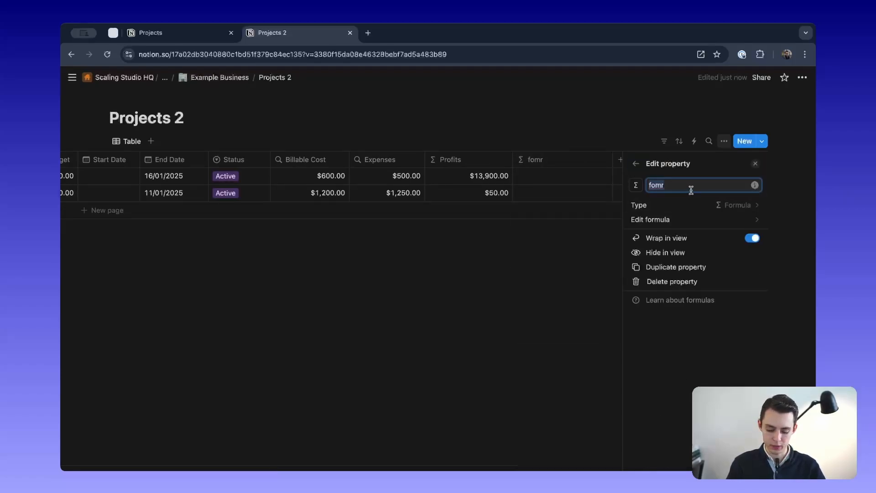
# Step: Name the property P&L, give it the formula if(Profits > 0, "✅ Profitable", "⚠ At Risk") using the Profits property, and save it
pyautogui.click(699, 219)
pyautogui.write('if(Profit > 0, "✅ Profitable", "⚠ At Risk")')
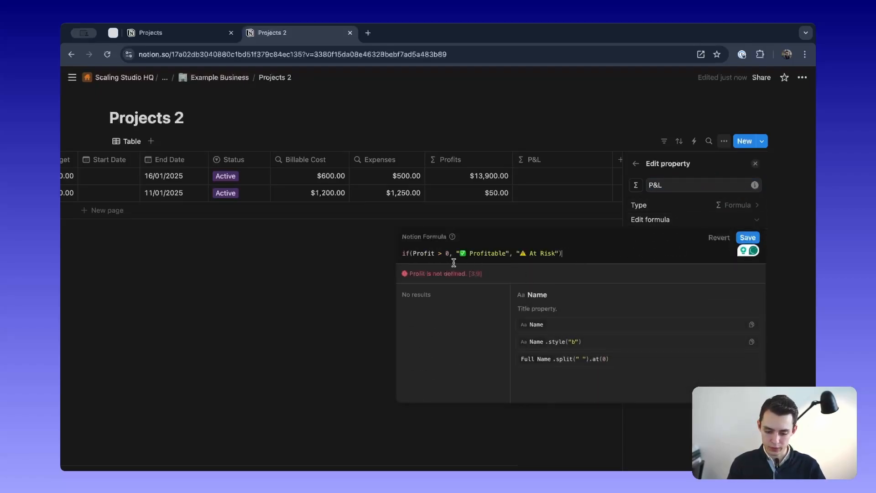
pyautogui.click(434, 254)
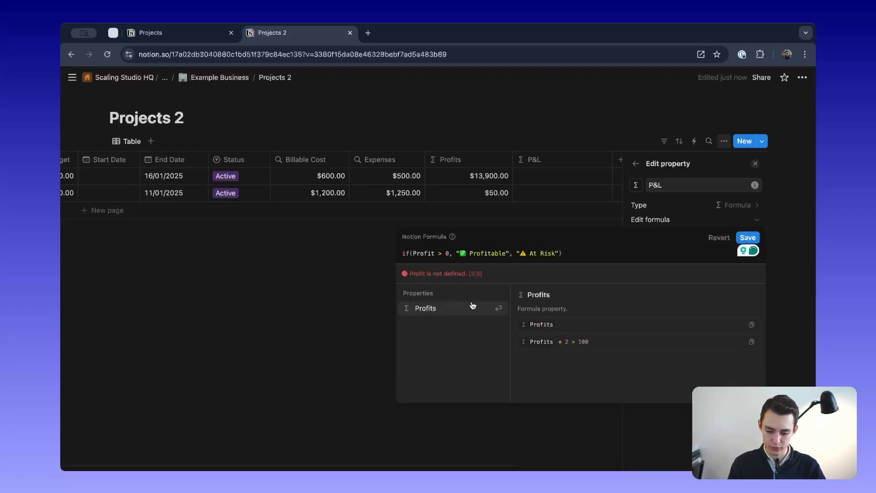
pyautogui.hotkey('alt', 'BackSpace')
pyautogui.write('p')
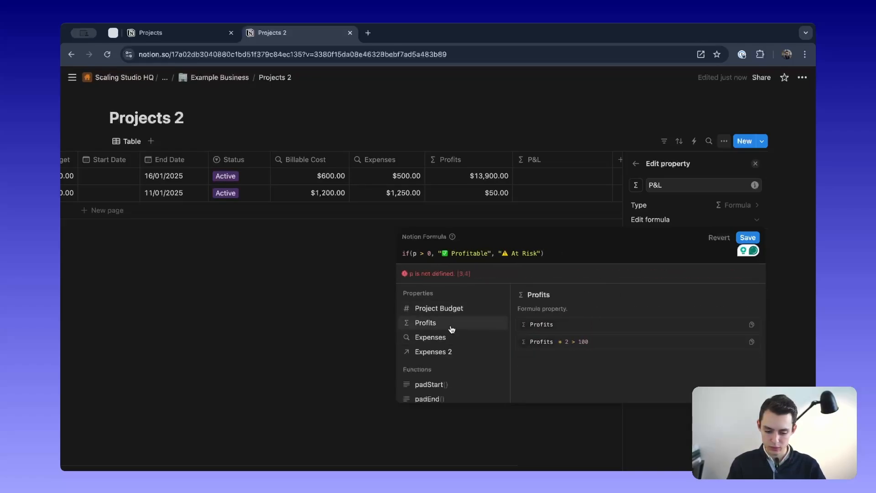
pyautogui.click(451, 327)
pyautogui.click(748, 238)
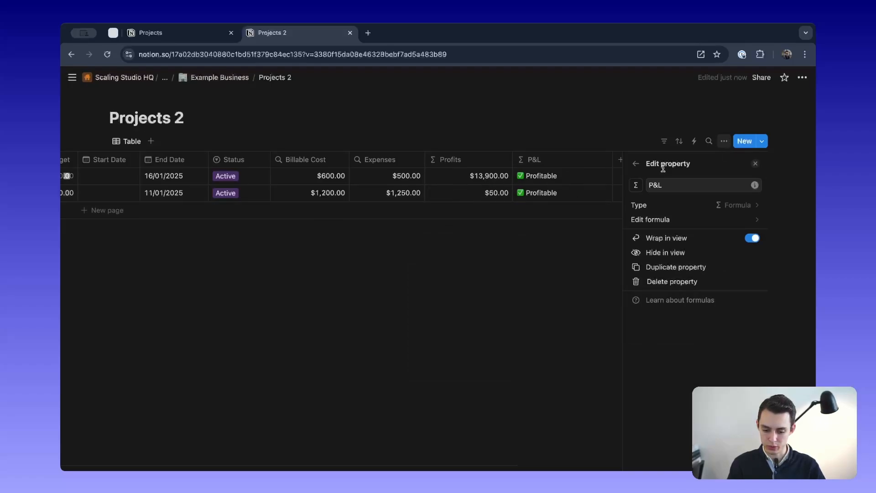
# Step: Close the property settings and review all columns of the Projects 2 table from Name to P&L
pyautogui.click(756, 165)
pyautogui.hscroll(-5, 381, 190)
pyautogui.hscroll(5, 381, 190)
pyautogui.hscroll(-5, 593, 175)
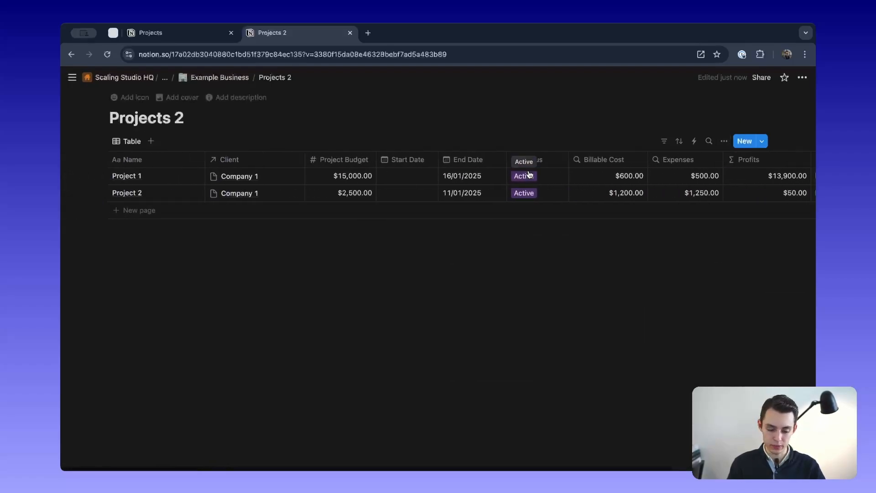
pyautogui.hscroll(5, 530, 174)
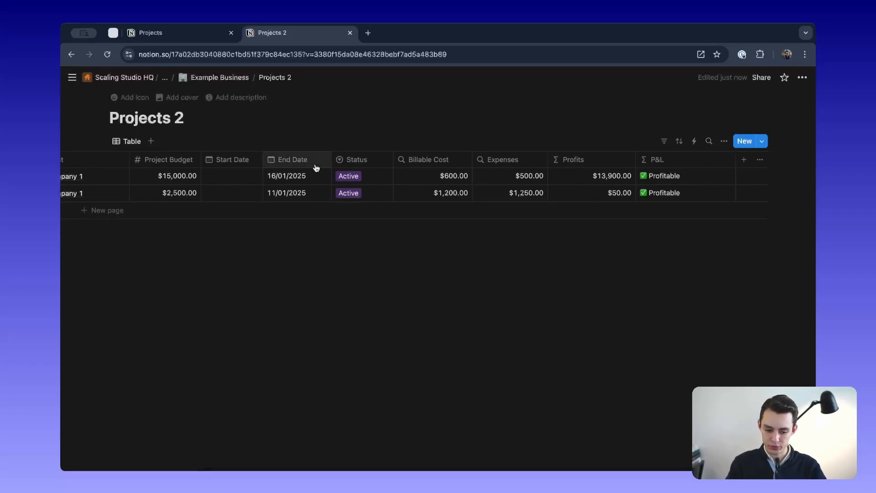
pyautogui.hscroll(-5, 312, 169)
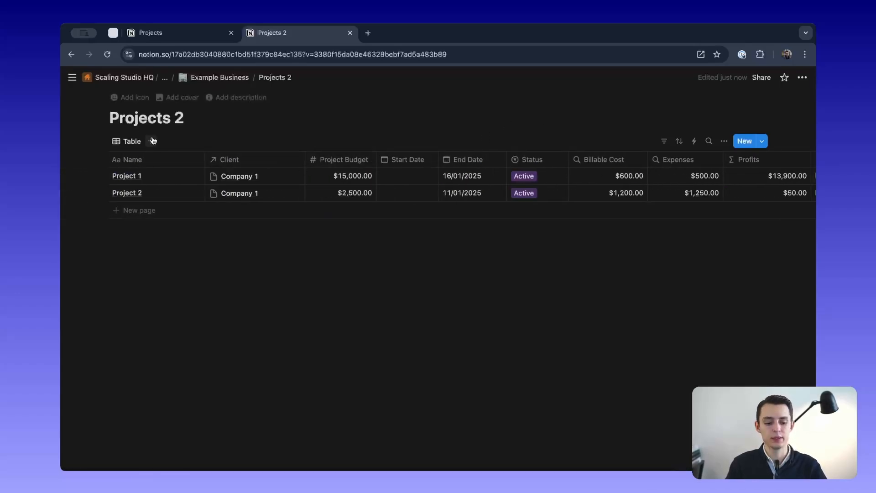
pyautogui.hscroll(5, 370, 180)
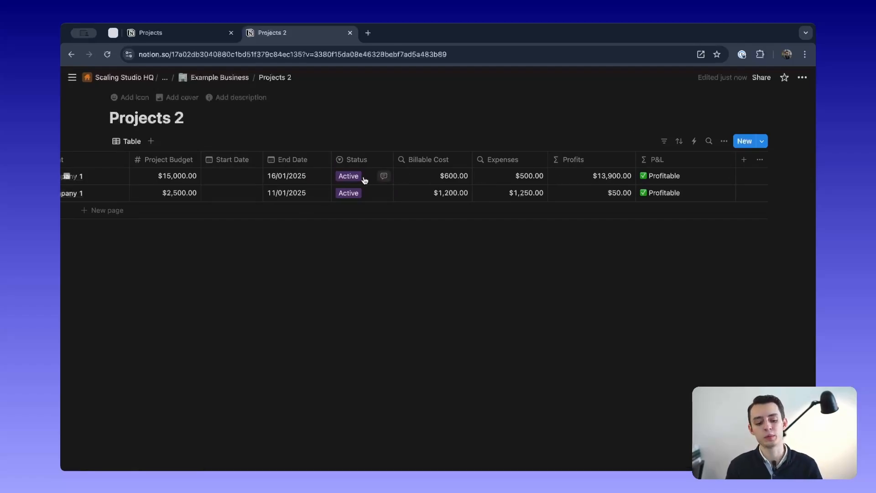
pyautogui.hscroll(-5, 365, 180)
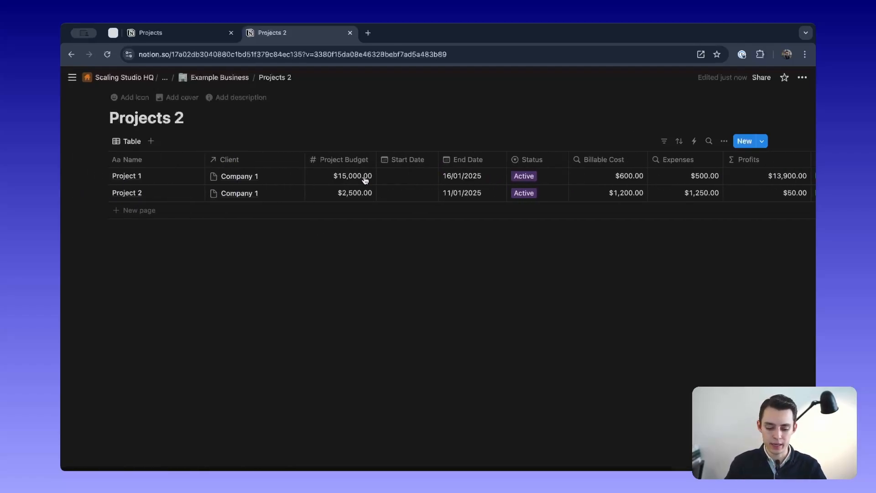
# Step: Add a Chart view to Projects 2 and open its view options
pyautogui.click(150, 142)
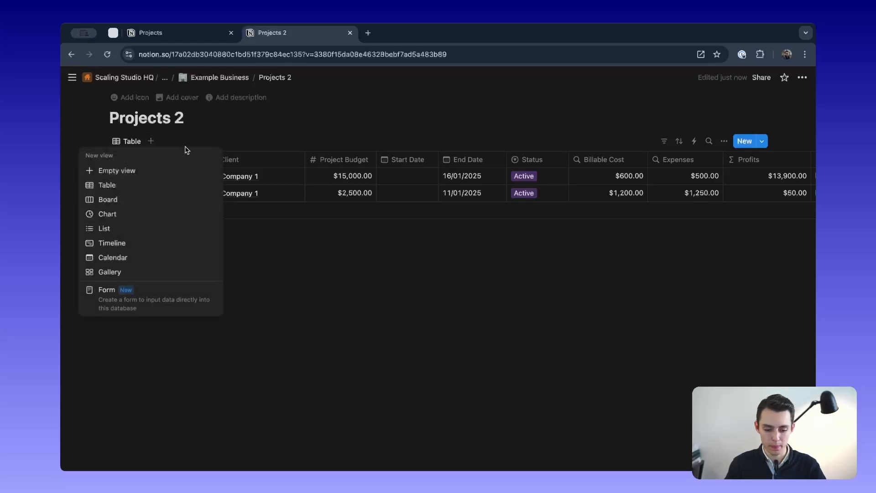
pyautogui.click(162, 221)
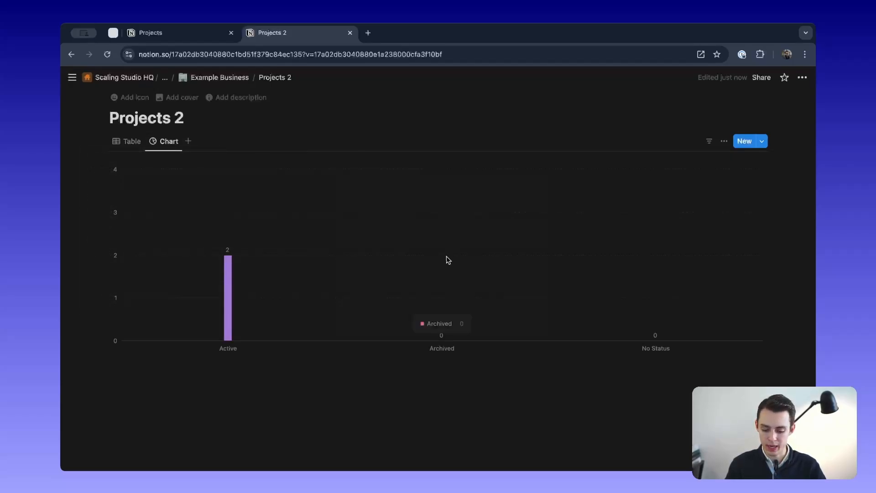
pyautogui.click(166, 142)
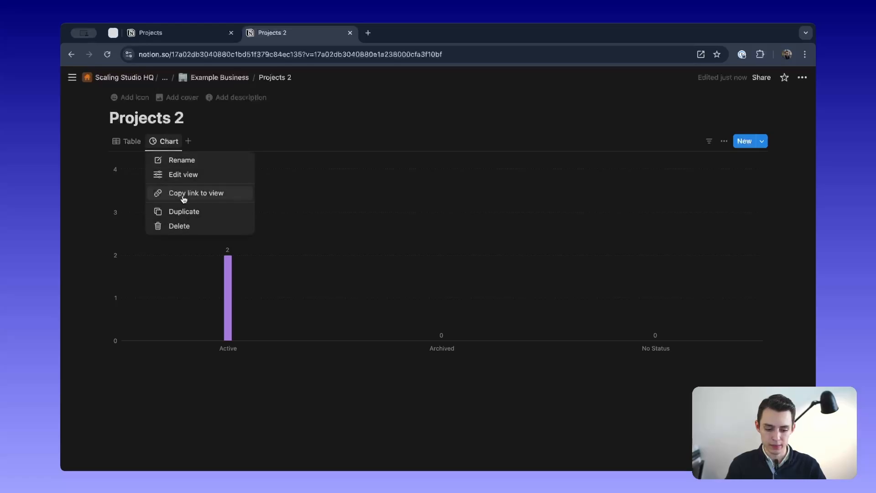
pyautogui.click(188, 176)
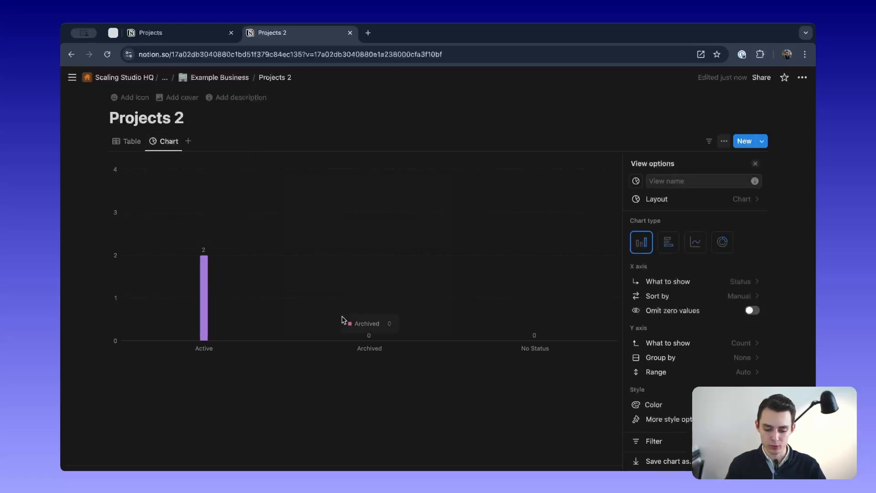
# Step: Change the chart type to a line chart and name the view P&L
pyautogui.click(699, 247)
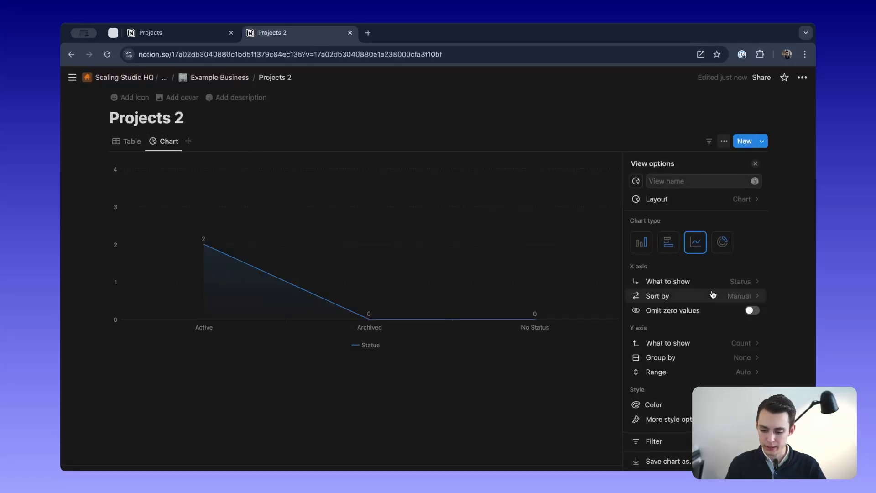
pyautogui.click(660, 176)
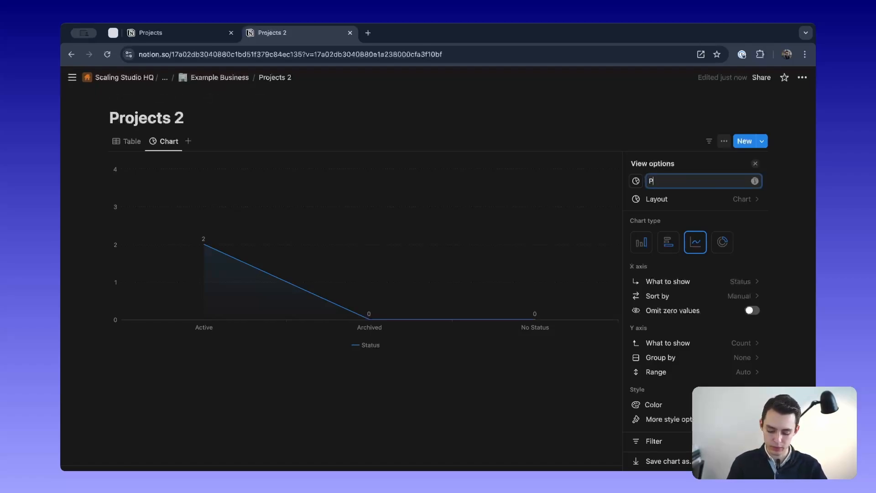
pyautogui.write('P&L')
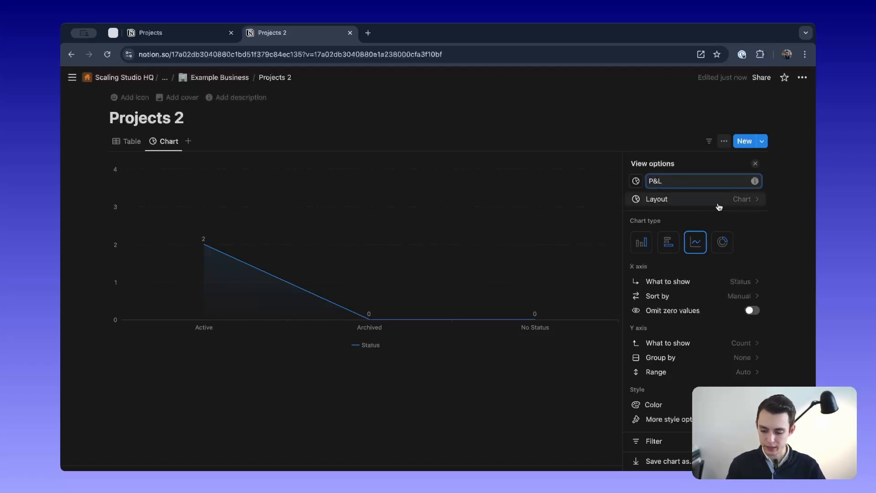
# Step: Set the line chart's X axis to show the Profits property
pyautogui.scroll(-2, 714, 274)
pyautogui.click(748, 234)
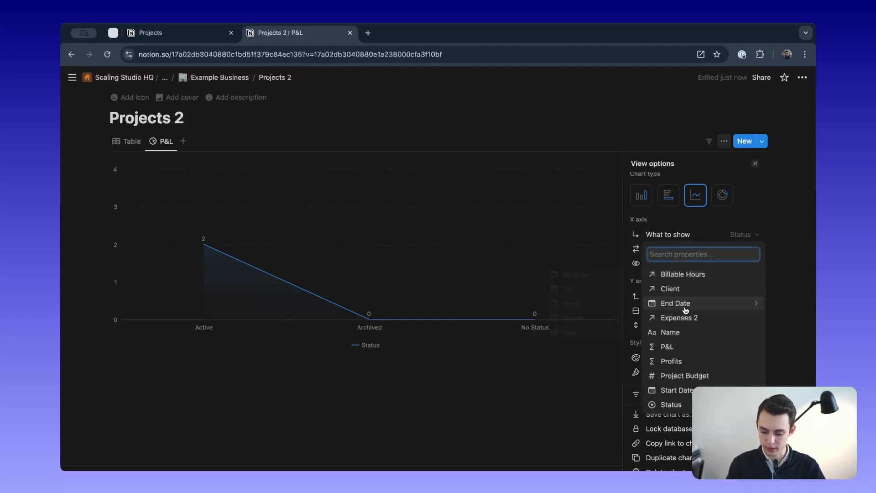
pyautogui.moveTo(685, 310)
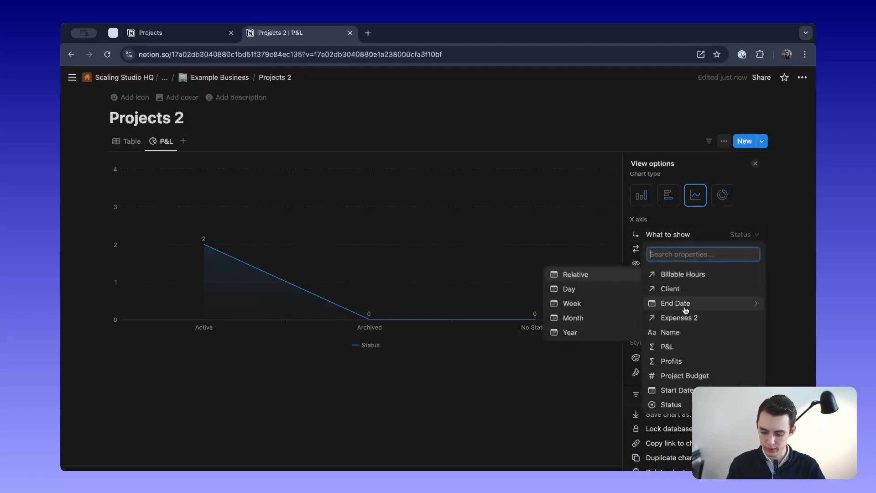
pyautogui.click(694, 358)
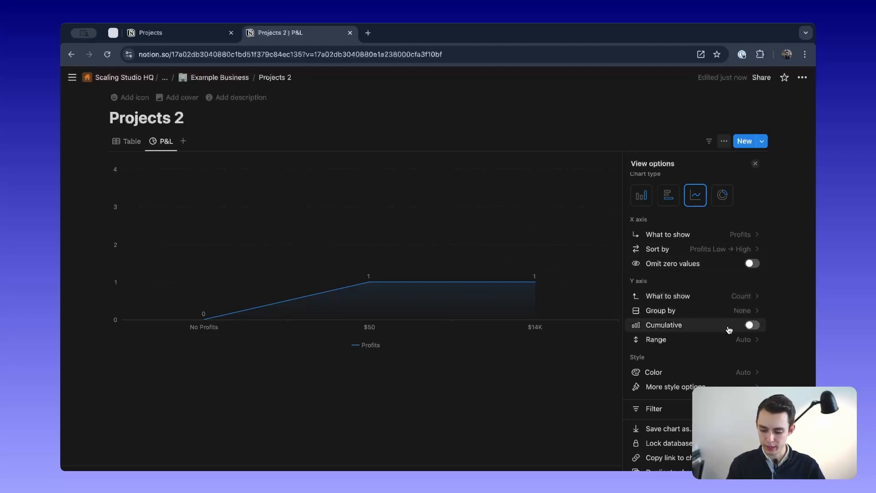
# Step: Change the line chart's X axis to show End Date grouped by day
pyautogui.scroll(-1, 711, 300)
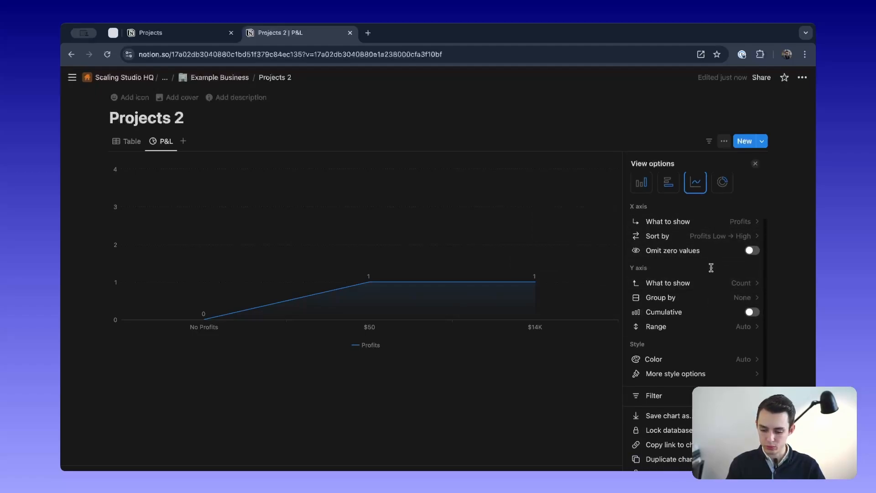
pyautogui.scroll(2, 712, 268)
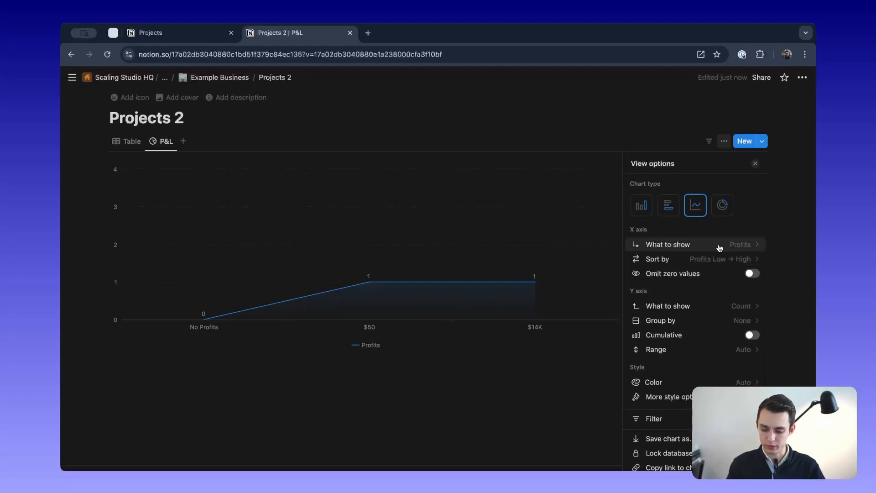
pyautogui.click(719, 246)
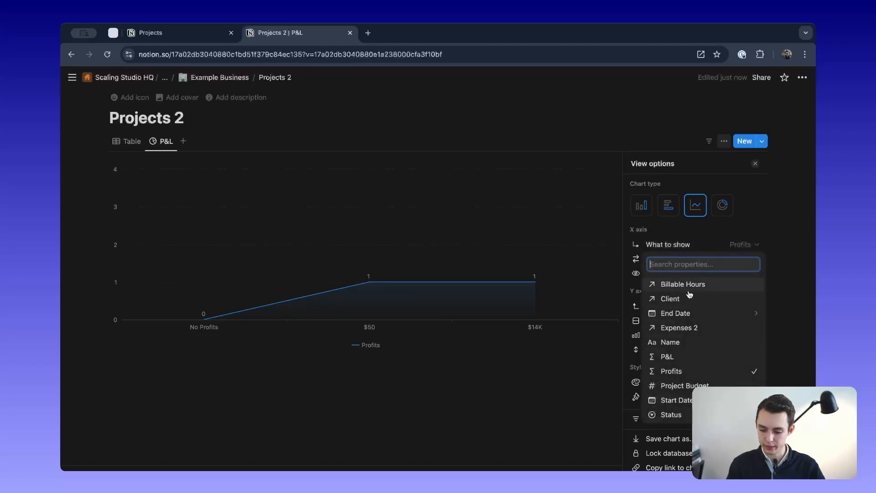
pyautogui.moveTo(687, 318)
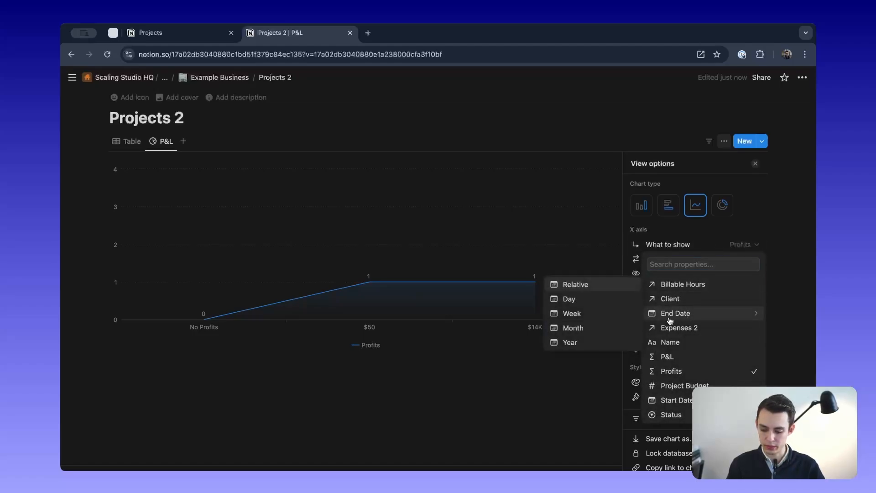
pyautogui.click(604, 298)
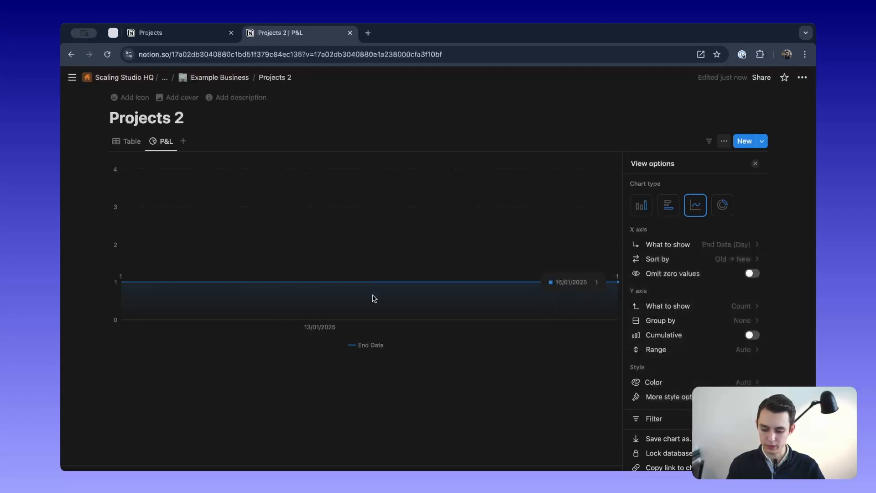
# Step: Set the Y axis to the cumulative sum of Profits and omit zero values on the X axis
pyautogui.click(745, 304)
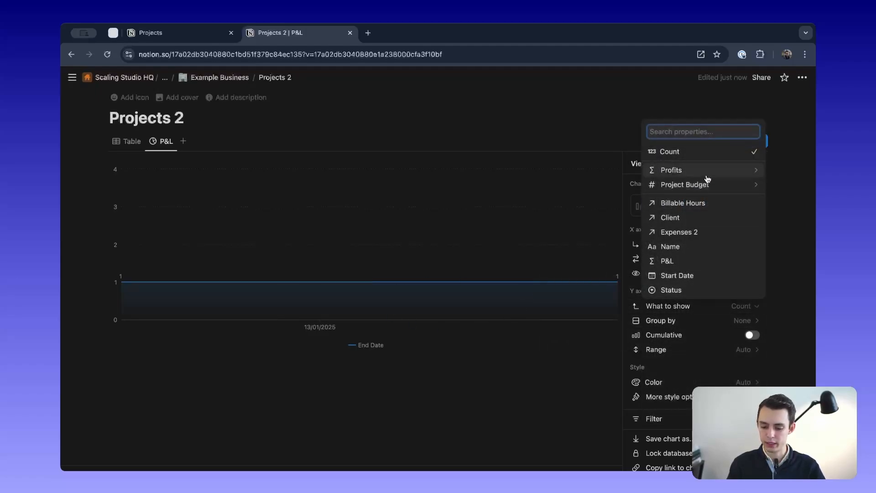
pyautogui.moveTo(706, 176)
pyautogui.click(582, 134)
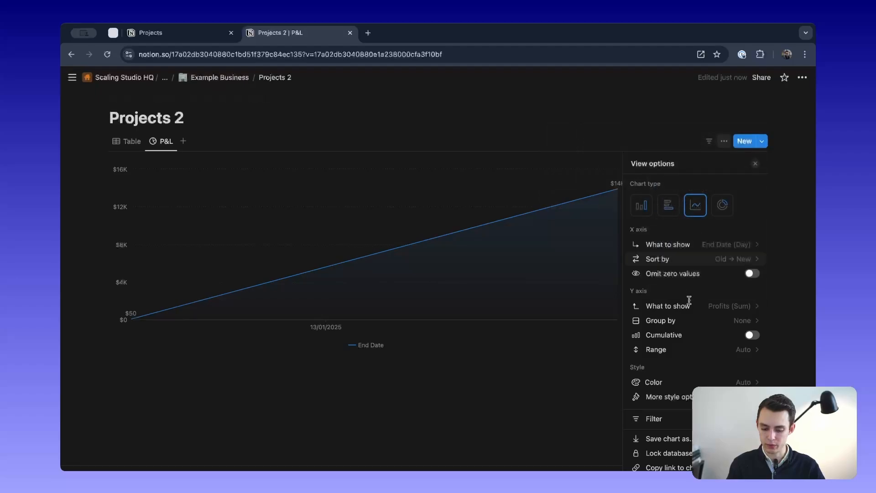
pyautogui.click(751, 335)
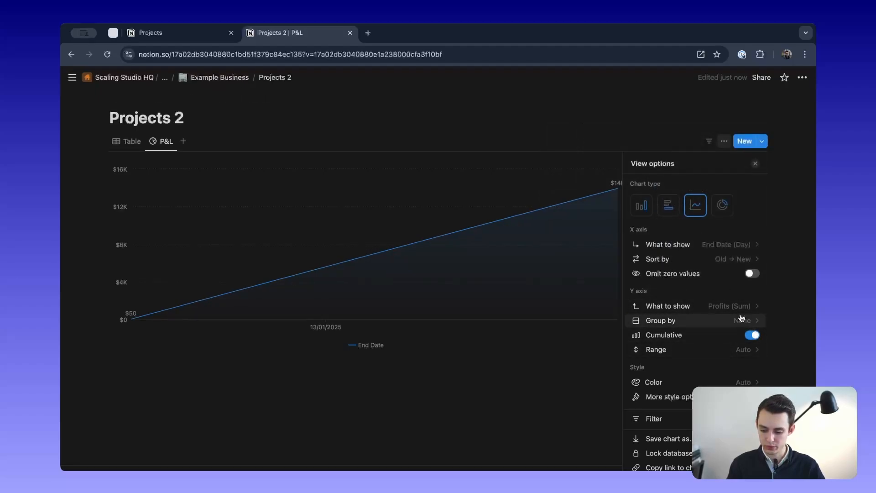
pyautogui.click(752, 274)
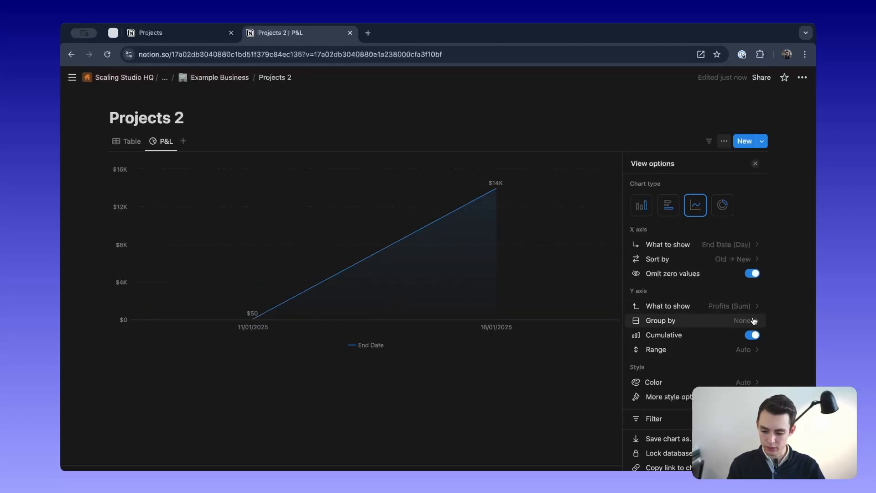
# Step: Set the color of the P&L line chart to green
pyautogui.click(743, 382)
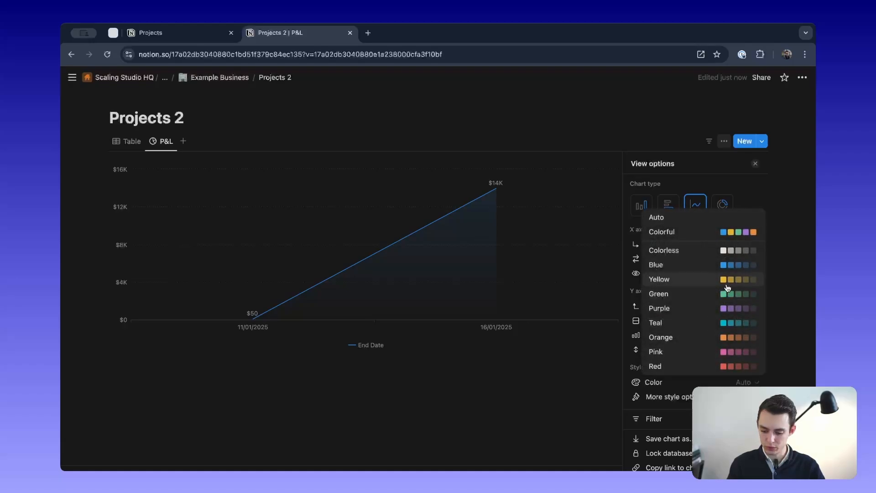
pyautogui.click(725, 265)
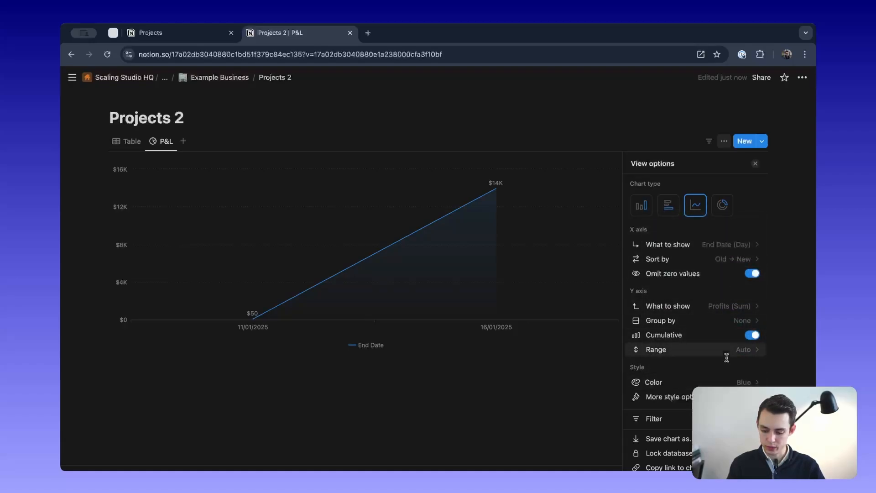
pyautogui.click(722, 383)
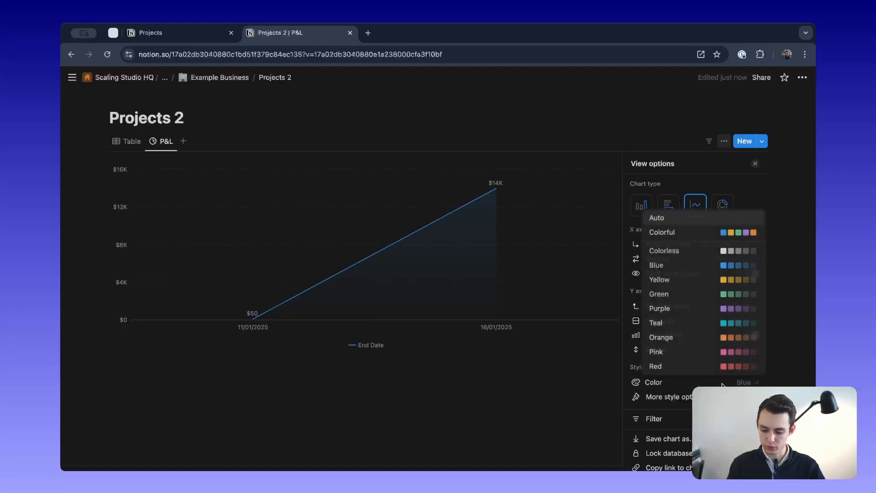
pyautogui.click(721, 295)
pyautogui.scroll(-1, 642, 342)
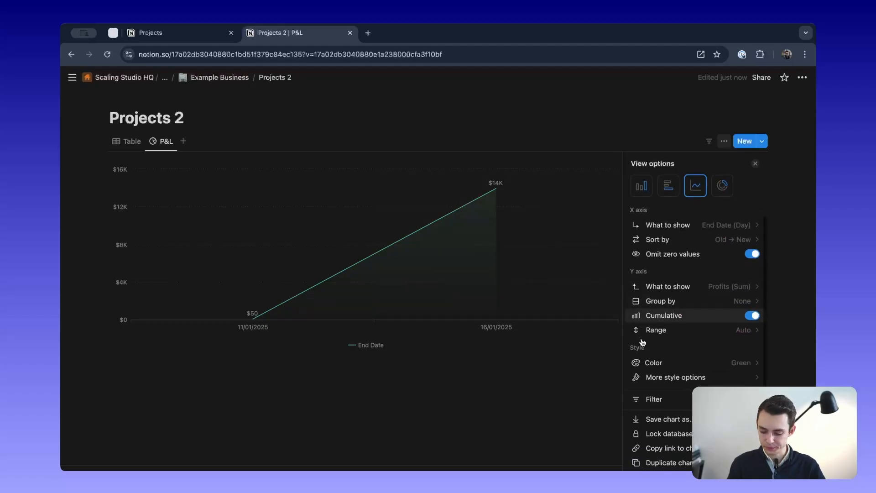
pyautogui.scroll(1, 686, 282)
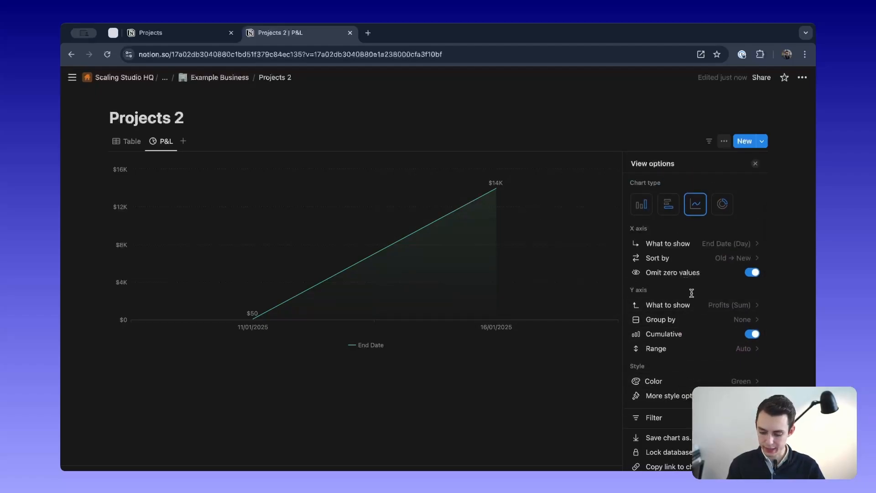
pyautogui.click(701, 351)
pyautogui.click(702, 350)
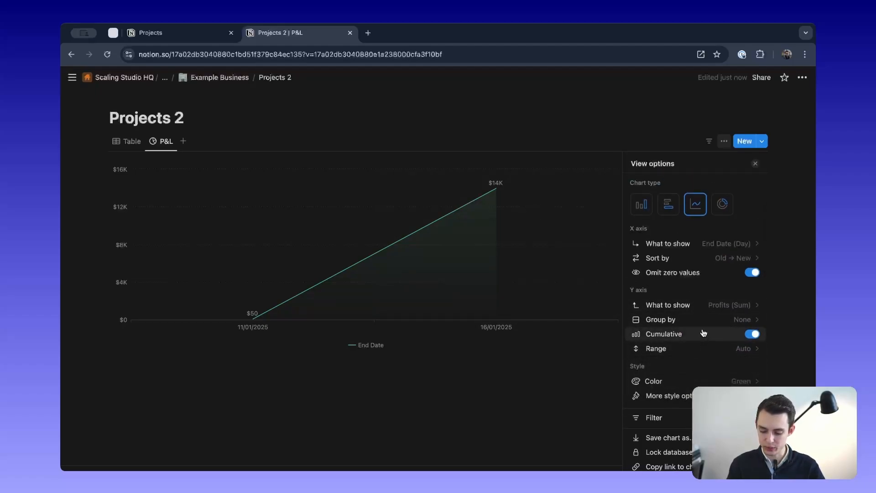
pyautogui.scroll(-2, 732, 365)
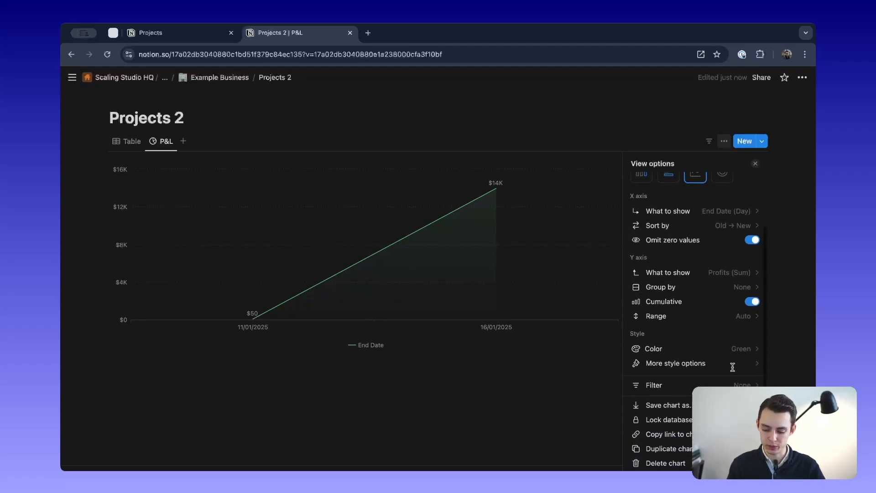
pyautogui.scroll(4, 696, 311)
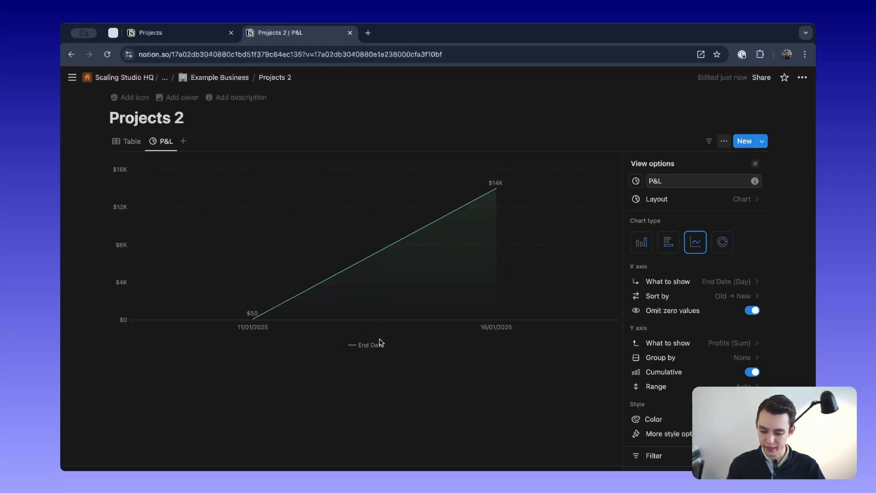
# Step: Turn off the P&L chart's legend and close the view options
pyautogui.scroll(-3, 631, 386)
pyautogui.click(703, 344)
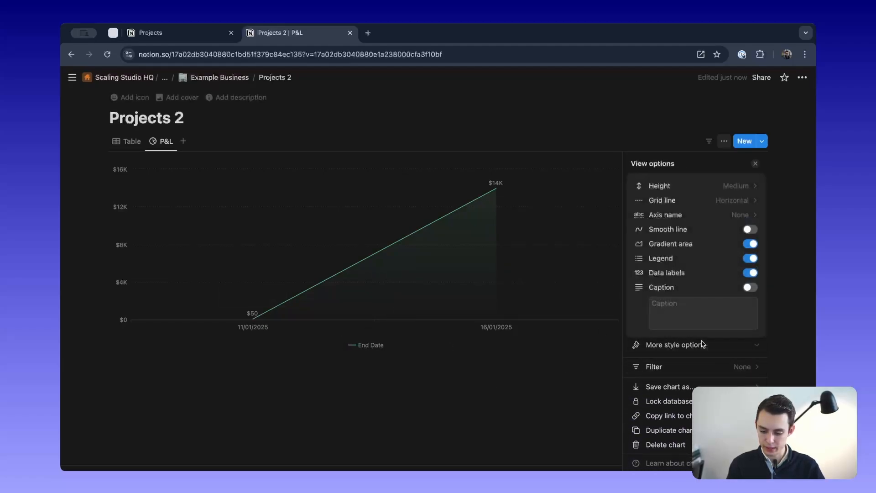
pyautogui.click(750, 261)
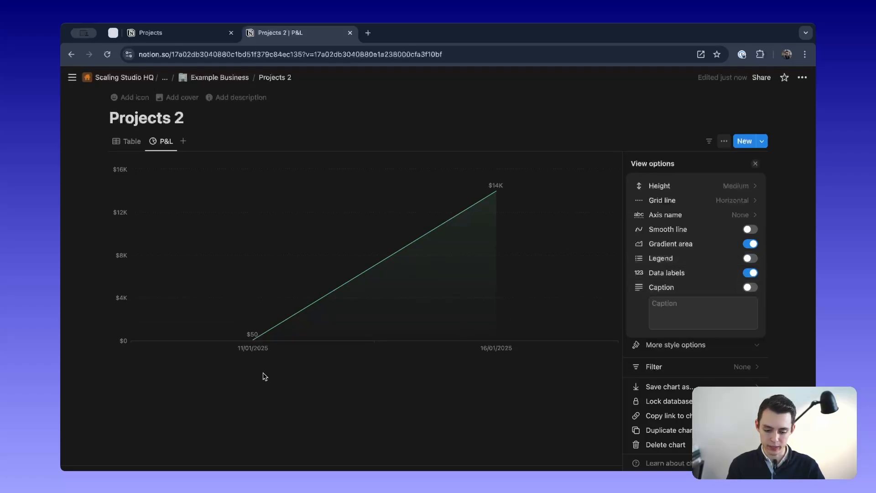
pyautogui.click(748, 274)
pyautogui.click(748, 274)
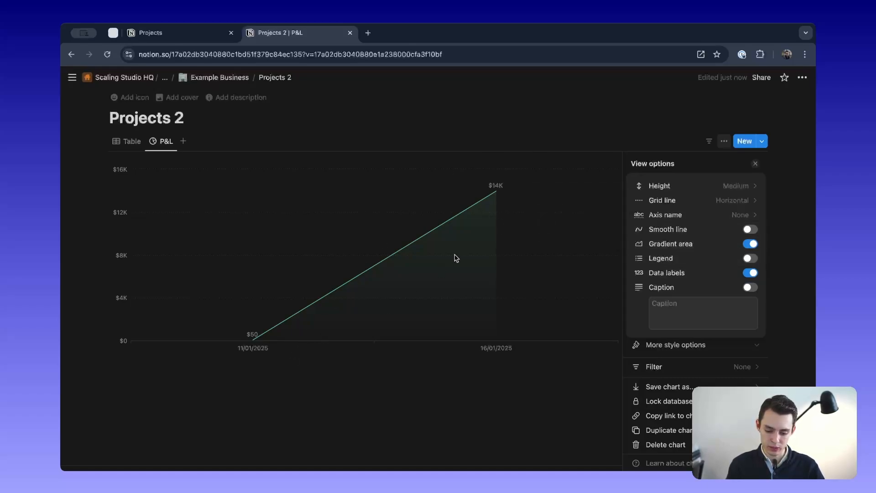
pyautogui.click(756, 163)
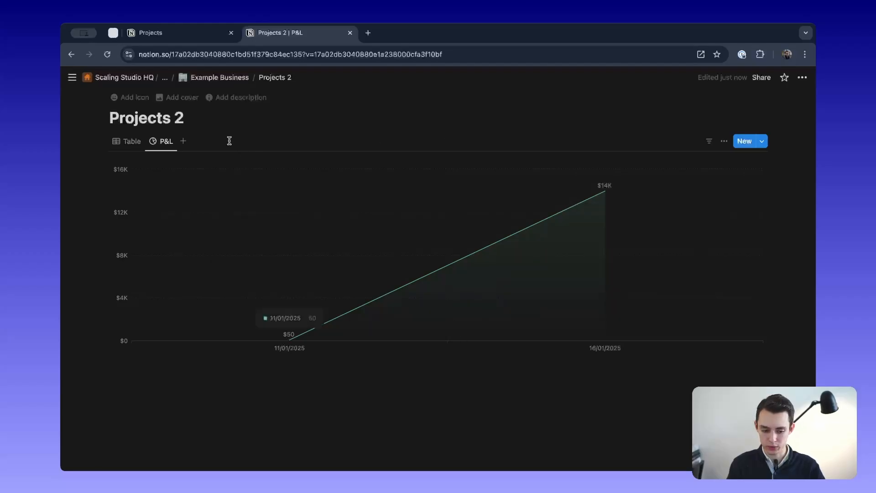
# Step: Return to the Example Business page and view the P&L chart in its Dashboard section
pyautogui.click(221, 78)
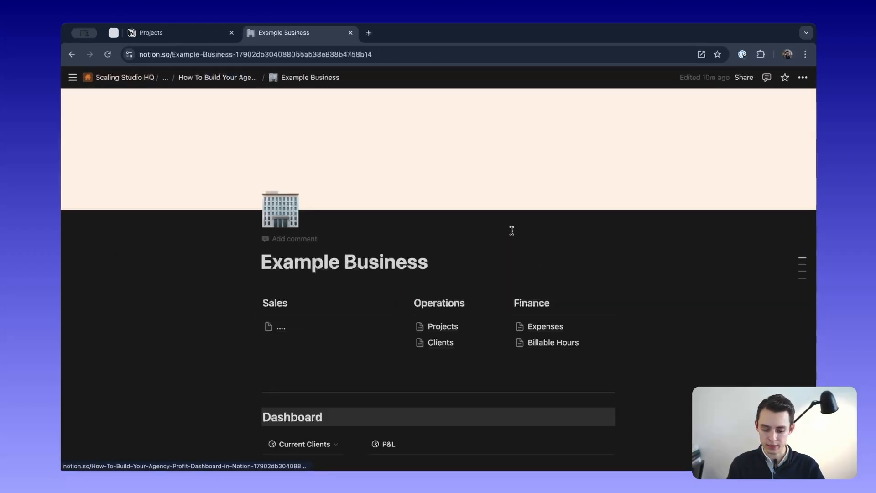
pyautogui.scroll(-5, 400, 316)
pyautogui.scroll(6, 400, 316)
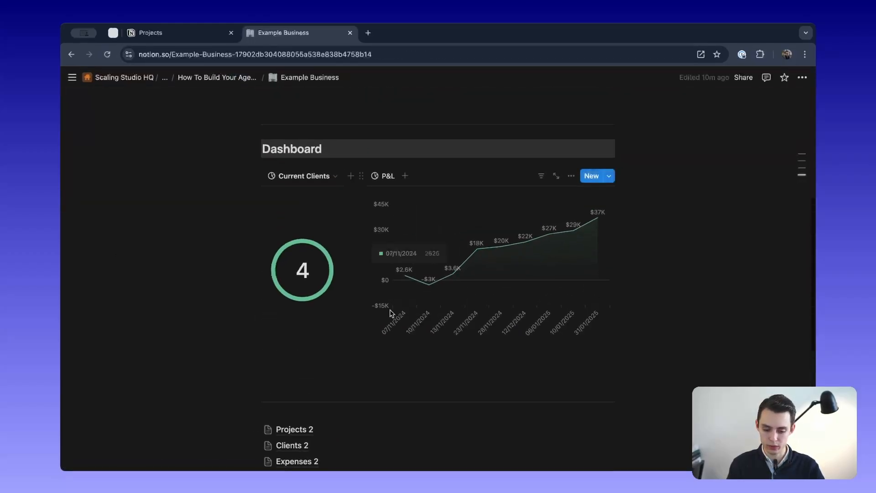
pyautogui.scroll(-3, 338, 387)
# Step: Insert a line chart block below the Billable Hours 2 link, using the existing Projects 2 database as its source
pyautogui.click(330, 413)
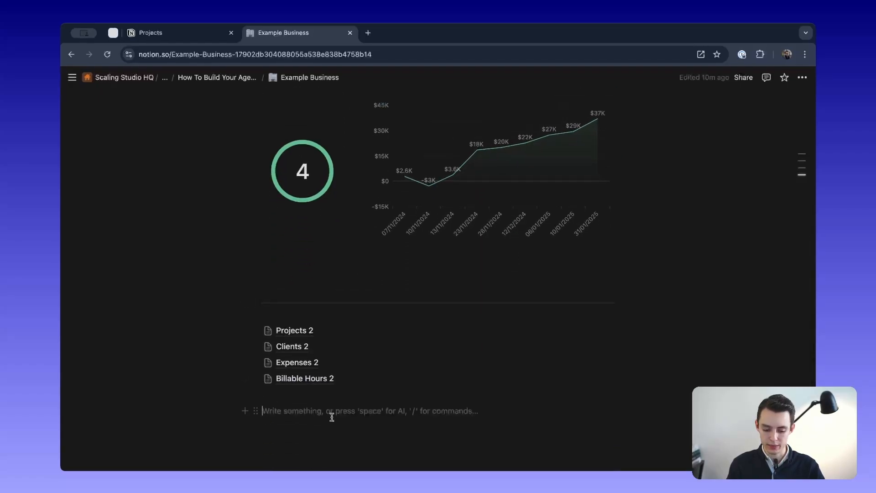
pyautogui.scroll(-2, 303, 414)
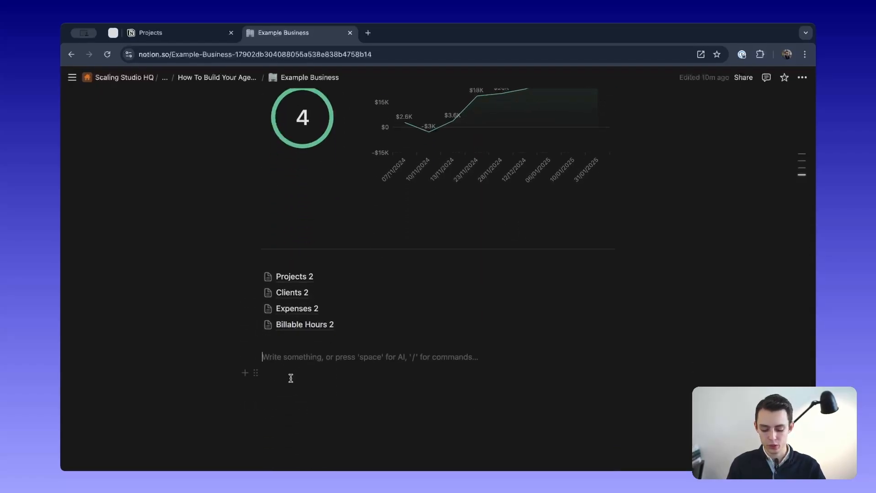
pyautogui.write('/')
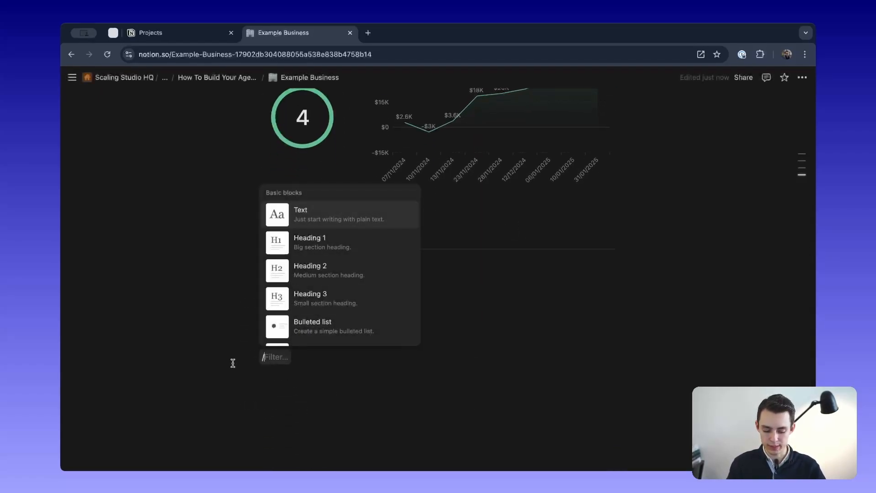
pyautogui.write('chart')
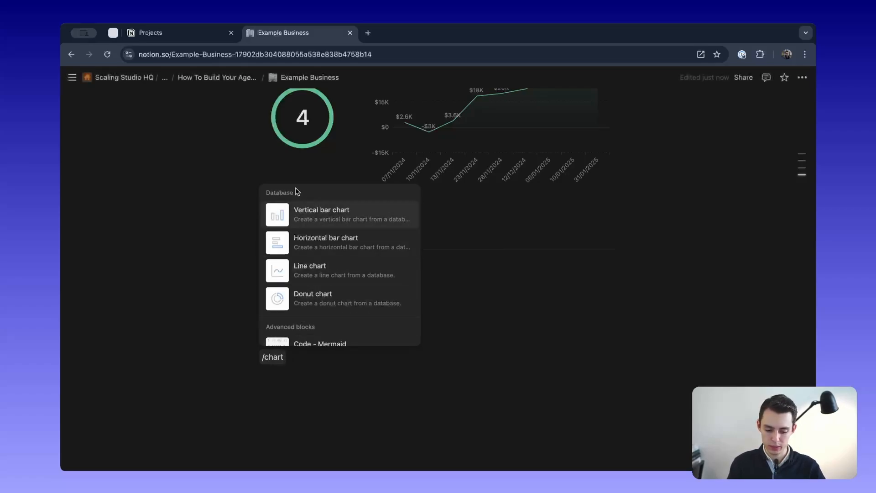
pyautogui.click(316, 282)
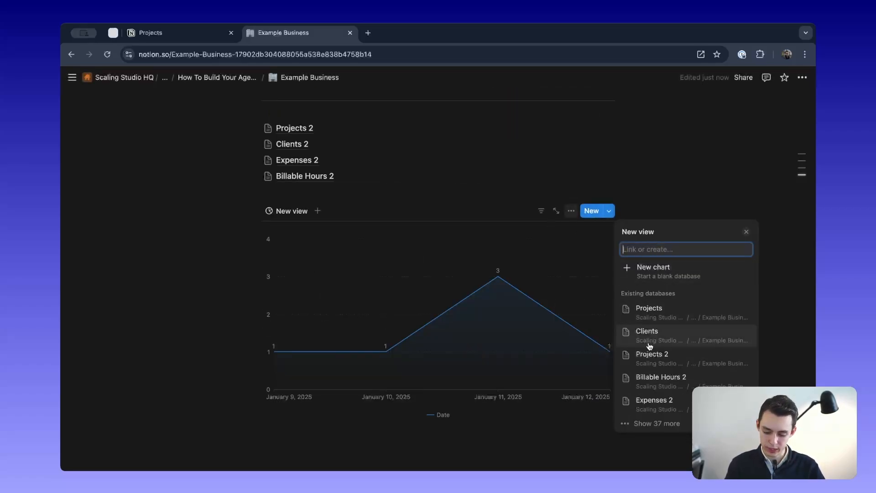
pyautogui.click(661, 361)
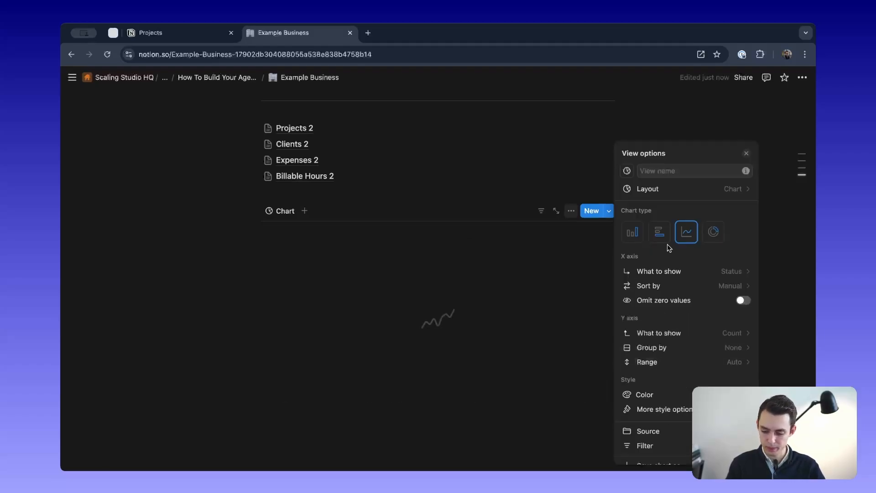
# Step: Set the new chart's X axis to End Date by day and omit zero values
pyautogui.click(736, 271)
pyautogui.moveTo(719, 342)
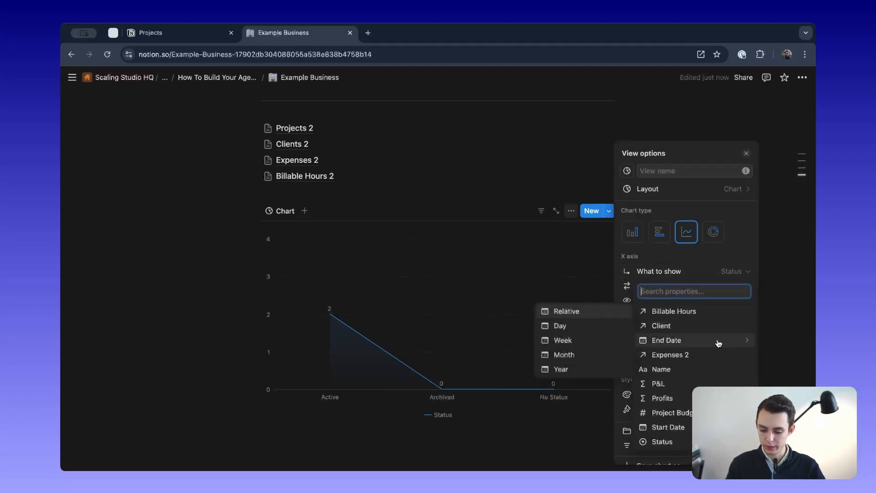
pyautogui.click(578, 326)
pyautogui.click(741, 300)
pyautogui.click(741, 300)
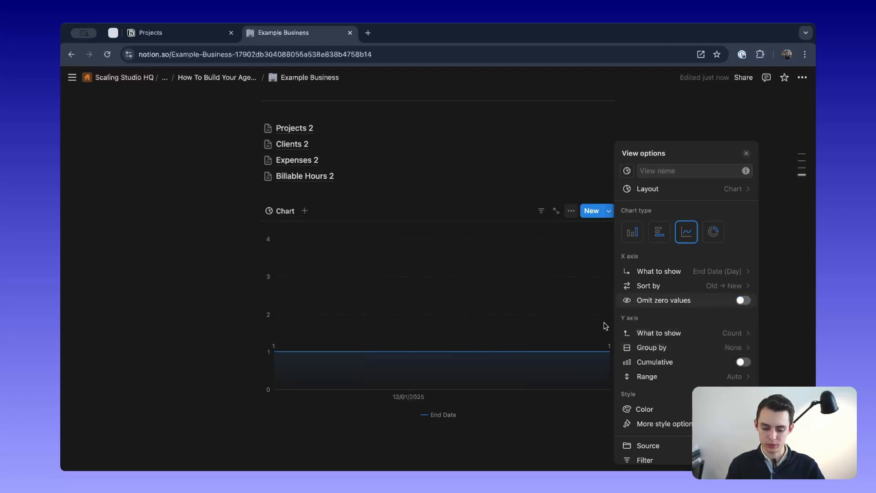
pyautogui.click(740, 301)
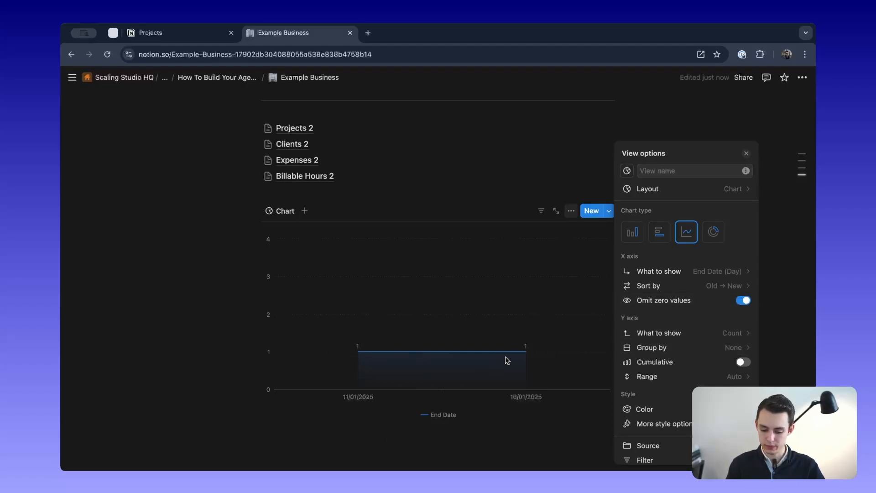
# Step: Set the new chart's Y axis to the cumulative sum of Profits and close the view options
pyautogui.scroll(-1, 747, 337)
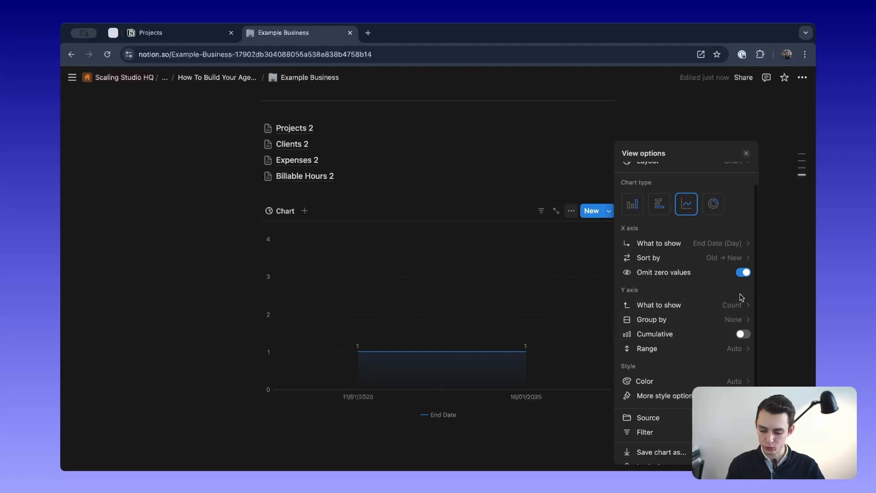
pyautogui.click(742, 304)
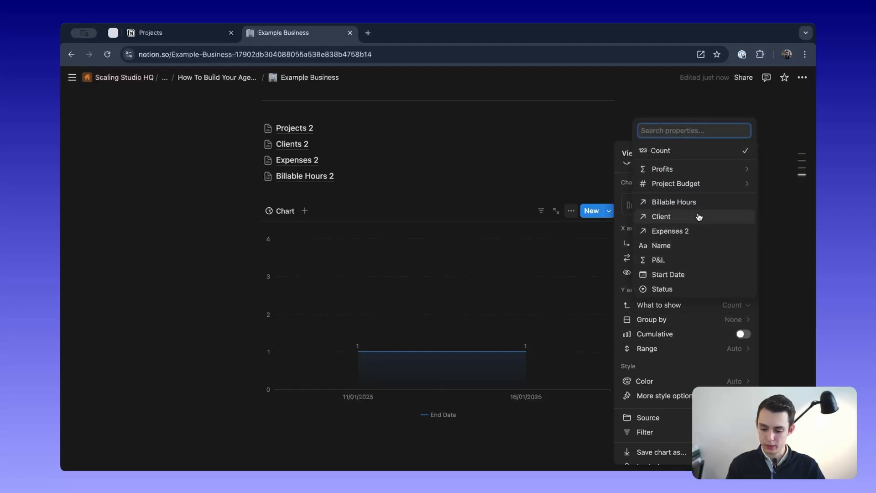
pyautogui.moveTo(697, 170)
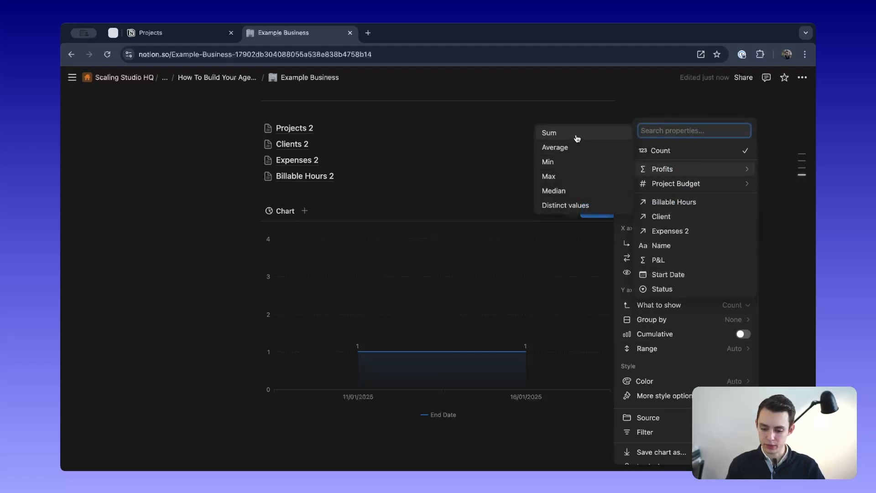
pyautogui.click(550, 133)
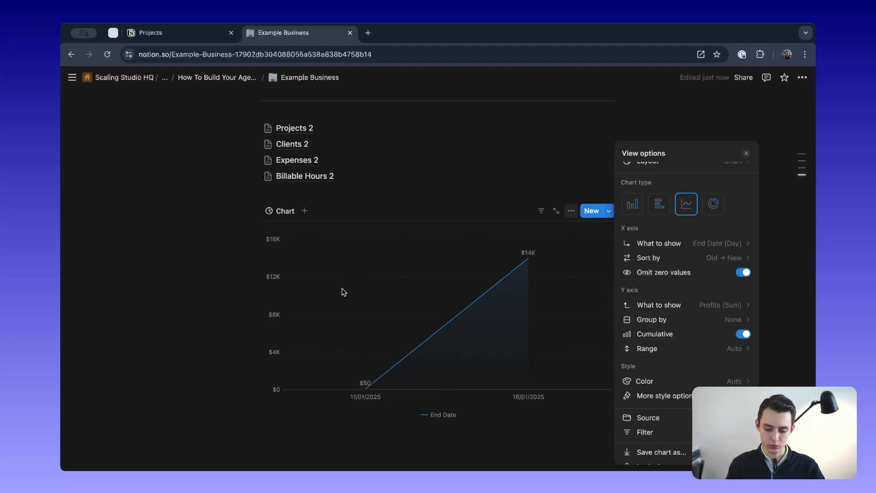
pyautogui.click(472, 347)
# Step: Open the Projects 2 database from the Example Business page and show its Table view
pyautogui.scroll(6, 470, 344)
pyautogui.scroll(-5, 452, 315)
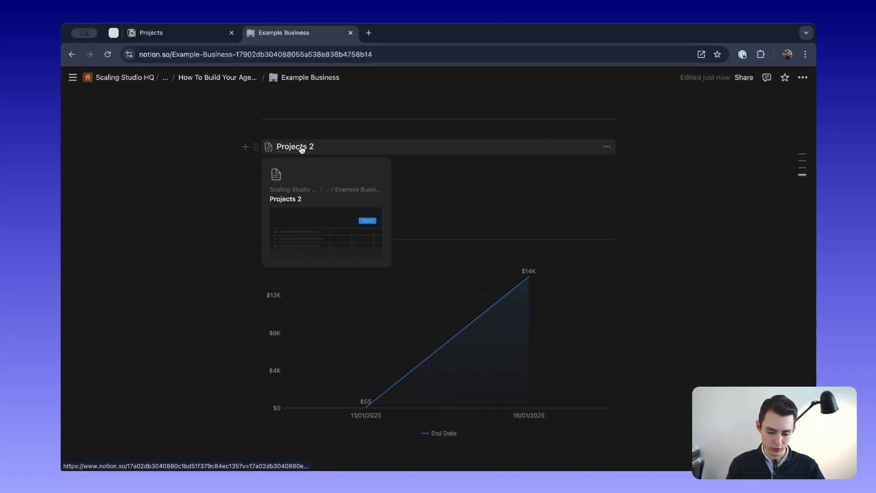
pyautogui.scroll(6, 302, 147)
pyautogui.scroll(-8, 301, 146)
pyautogui.scroll(3, 299, 150)
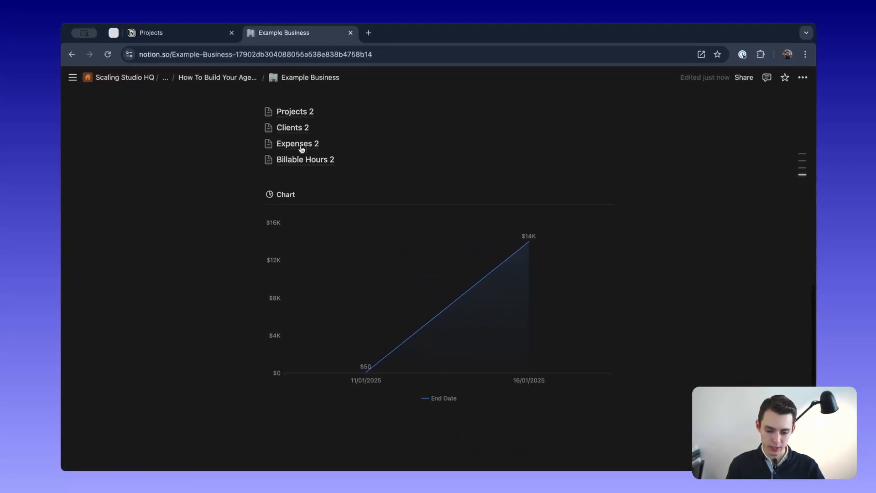
pyautogui.click(294, 127)
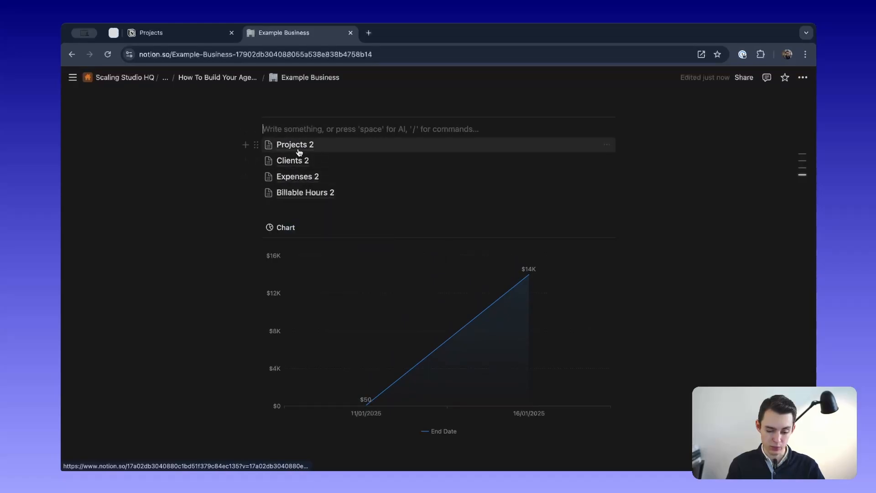
pyautogui.click(299, 147)
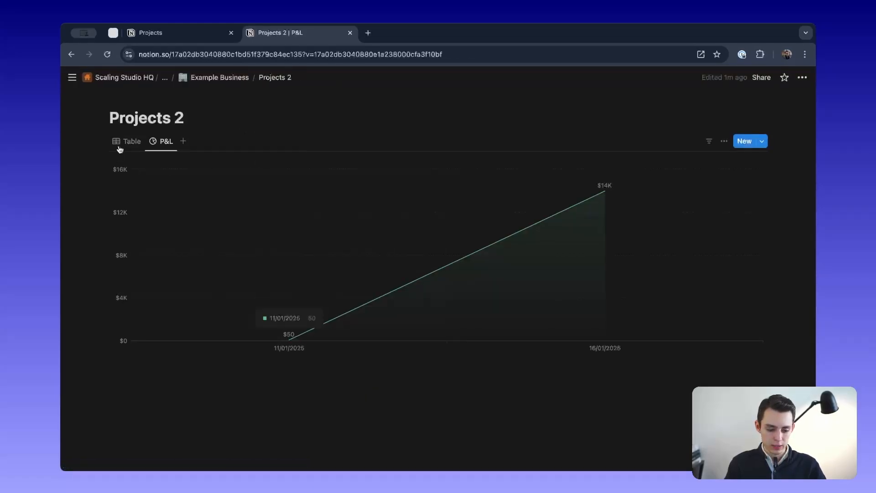
pyautogui.click(118, 145)
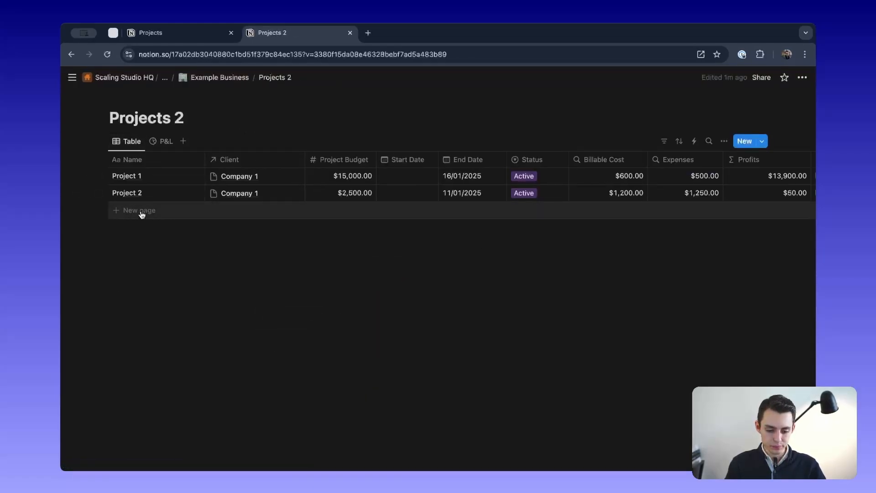
# Step: Set the Project Budget of Project 2 to $4,500
pyautogui.click(352, 193)
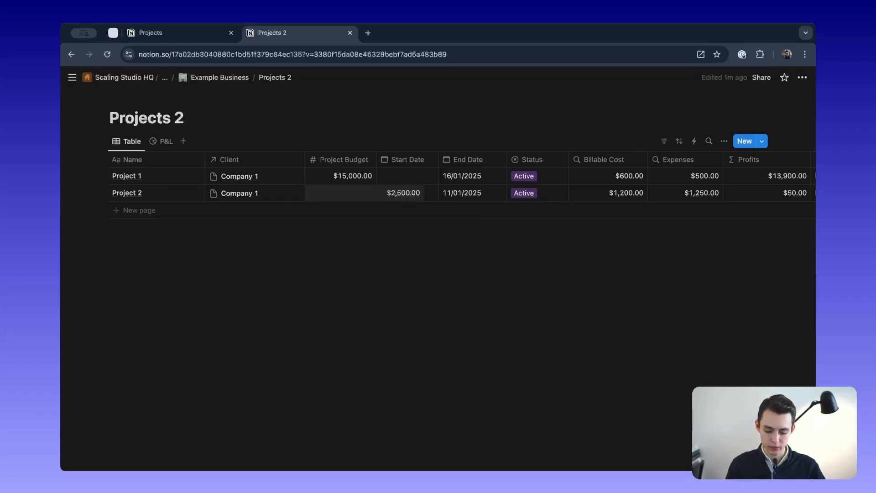
pyautogui.press('BackSpace')
pyautogui.write('4')
pyautogui.press('Return')
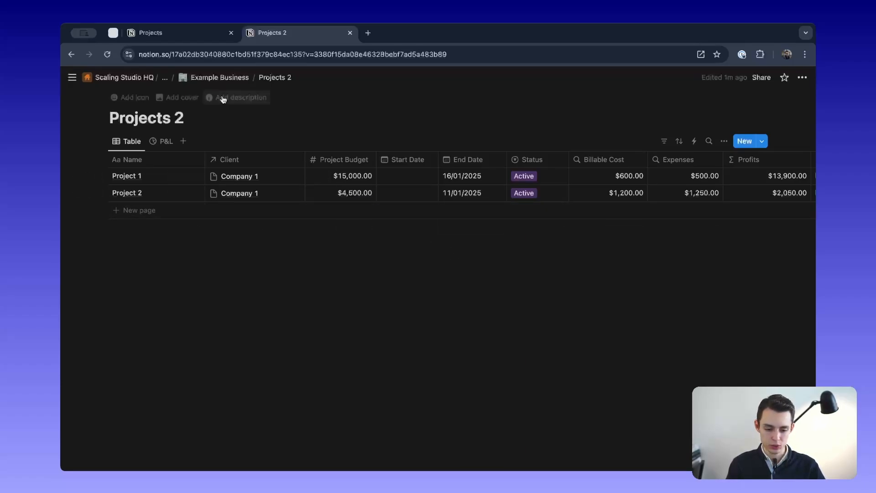
# Step: Return to the Example Business page and check the new profit line chart's data points
pyautogui.click(216, 77)
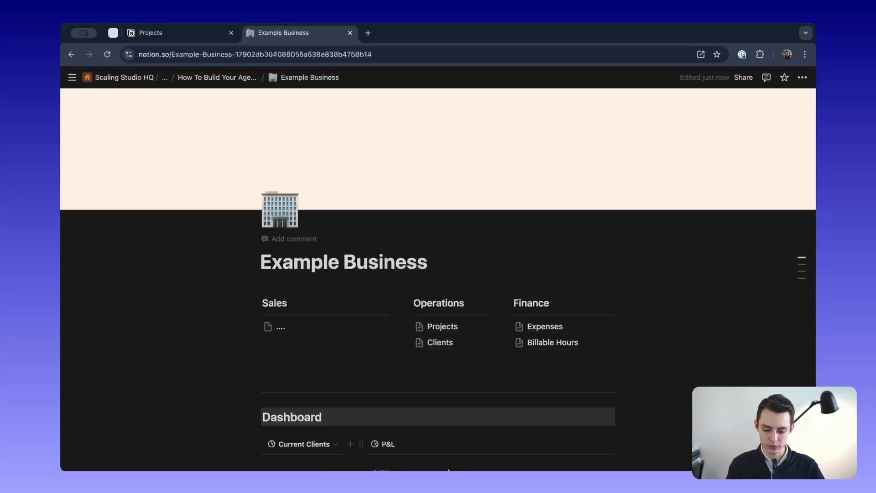
pyautogui.scroll(-10, 450, 363)
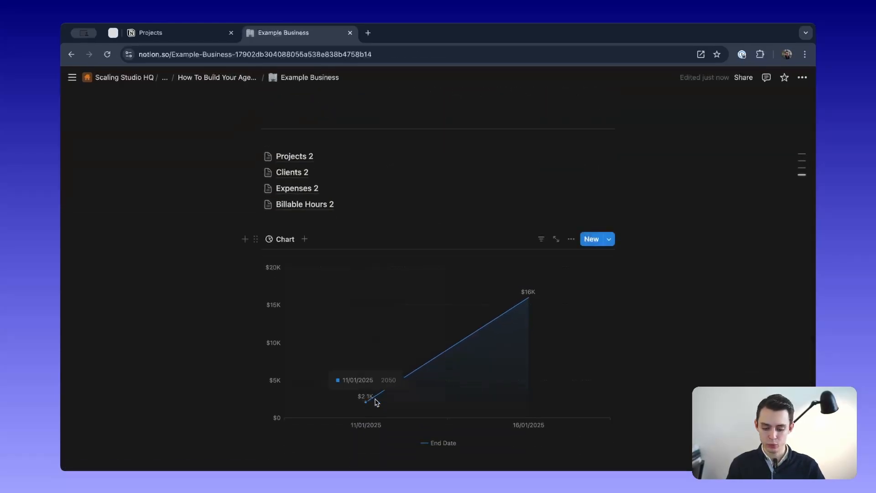
pyautogui.scroll(-2, 368, 404)
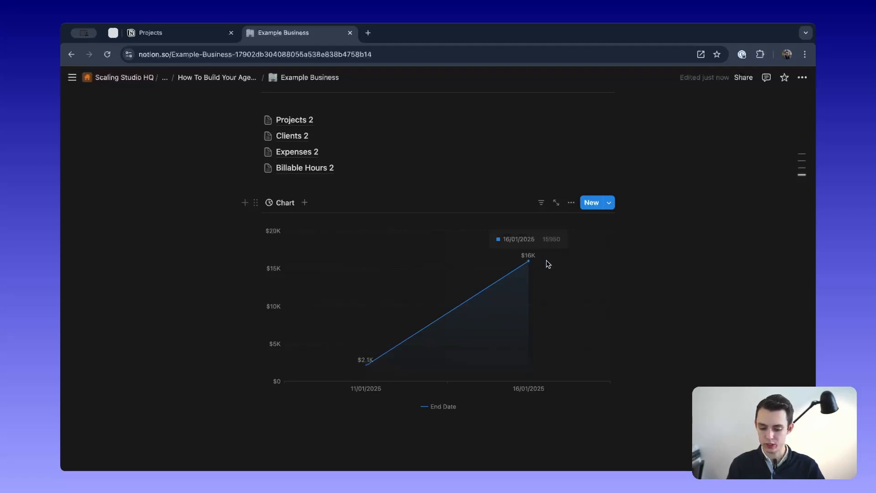
# Step: Review the P&L line chart and the Current Clients donut chart in the Dashboard section
pyautogui.scroll(4, 547, 261)
pyautogui.scroll(3, 480, 405)
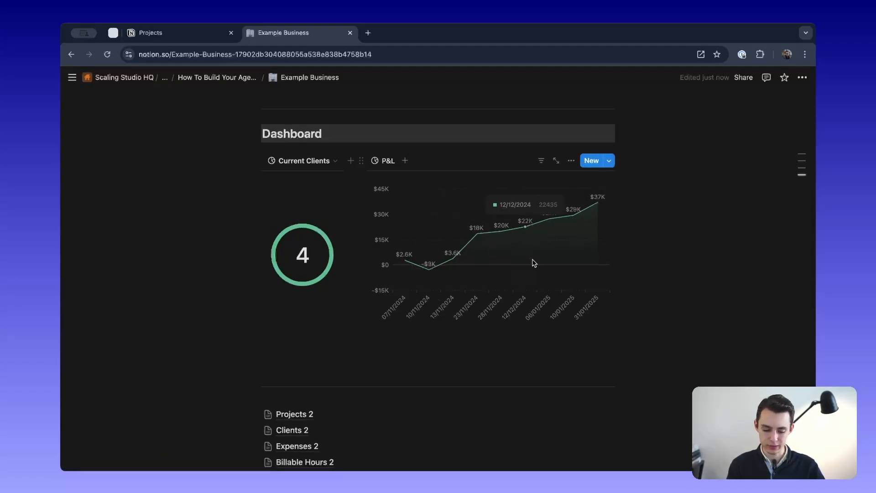
pyautogui.scroll(1, 533, 263)
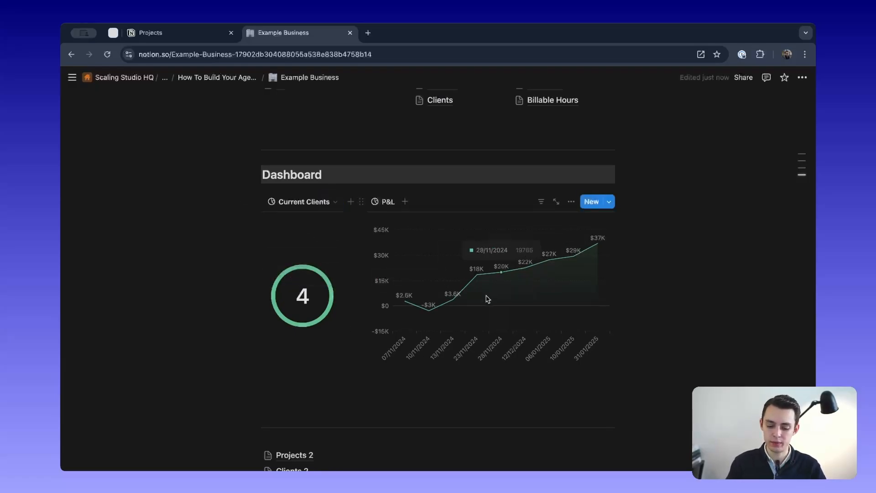
pyautogui.scroll(5, 303, 297)
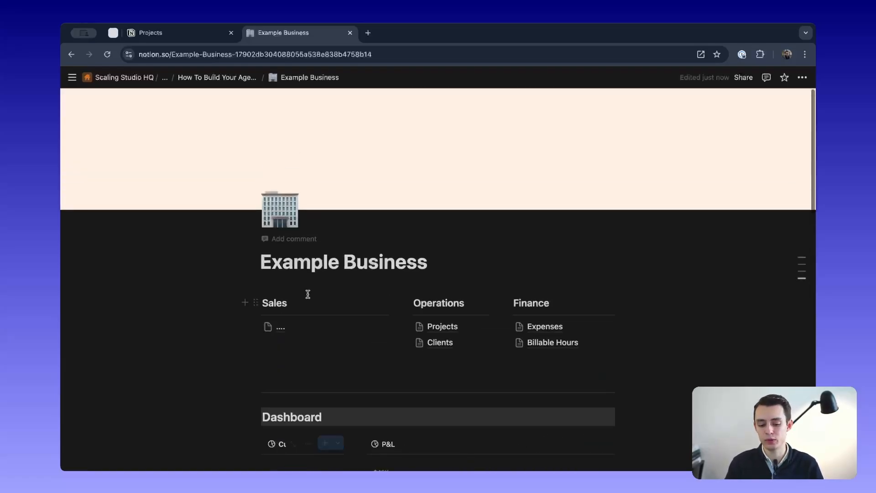
pyautogui.scroll(-7, 453, 307)
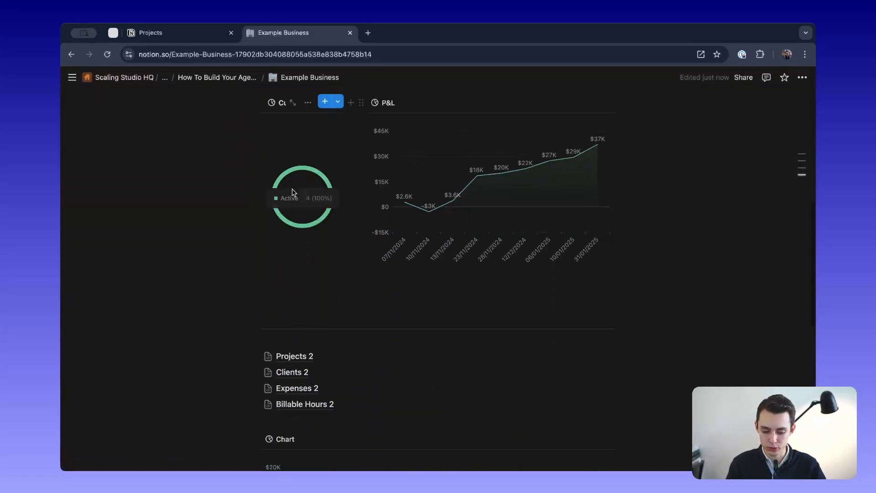
pyautogui.scroll(2, 296, 195)
# Step: Insert a donut chart block below the profit line chart, using the existing Clients 2 database as its source
pyautogui.scroll(-10, 350, 316)
pyautogui.scroll(4, 313, 253)
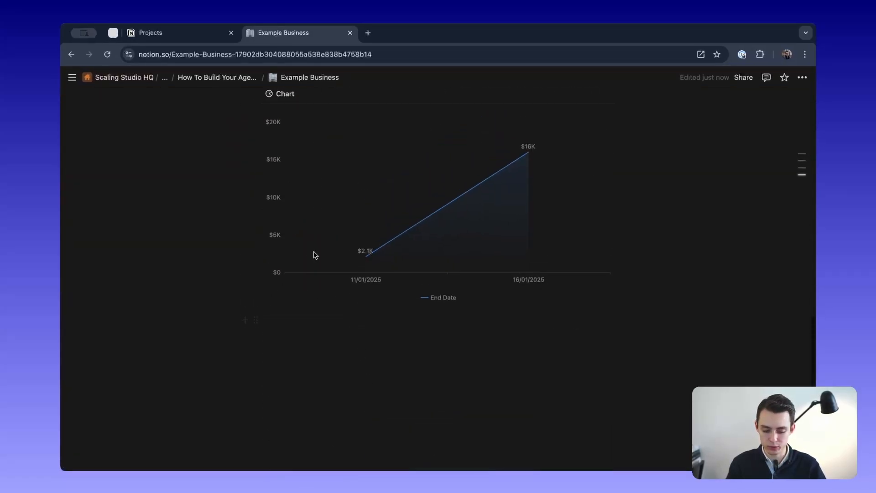
pyautogui.scroll(-1, 311, 411)
pyautogui.click(318, 399)
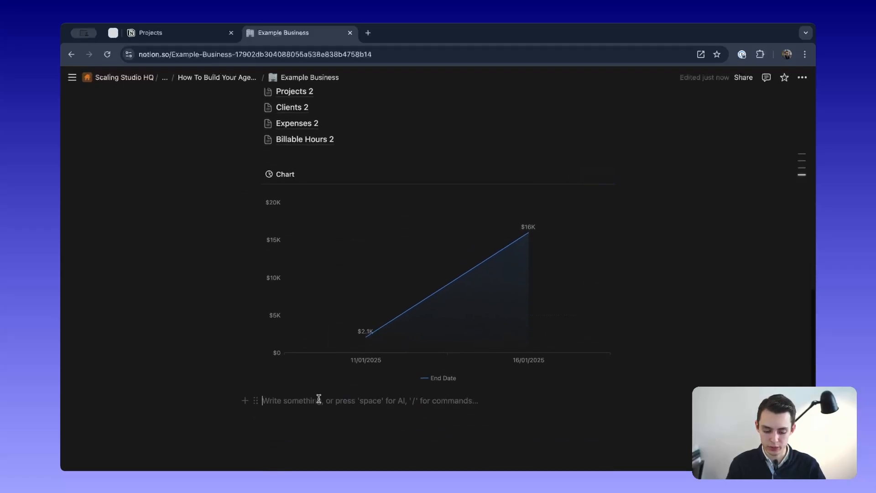
pyautogui.write('/chart')
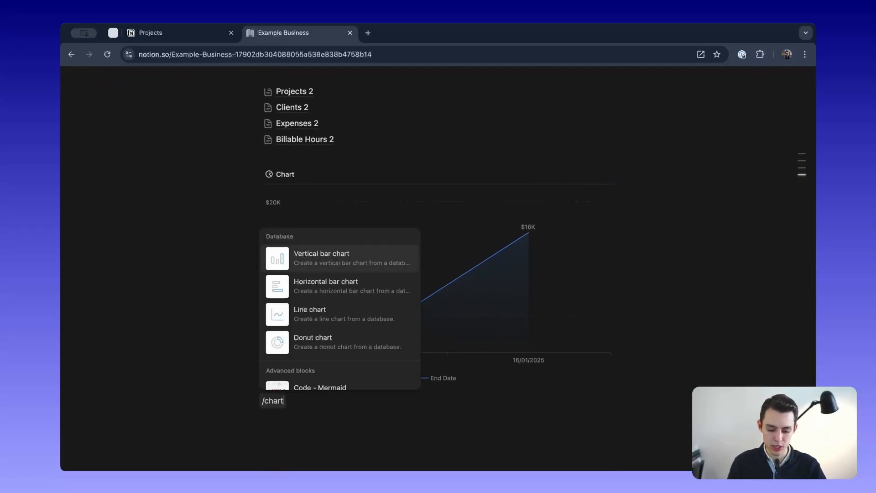
pyautogui.click(348, 345)
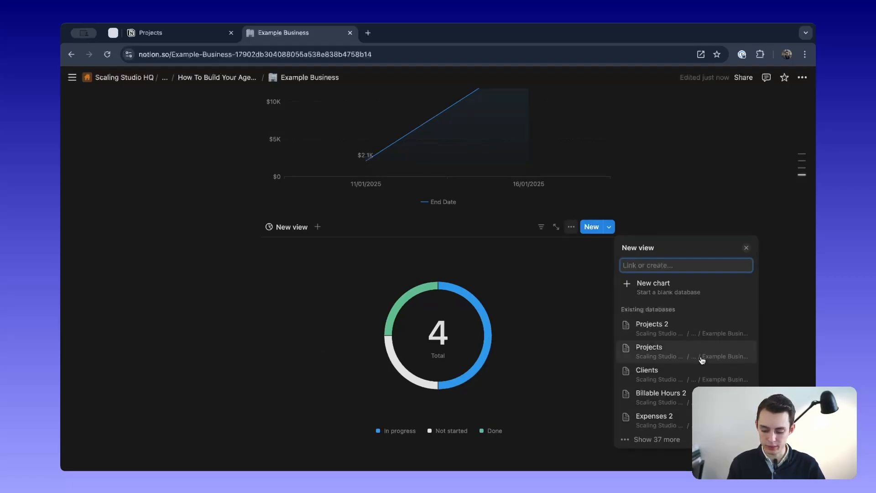
pyautogui.write('clients 2')
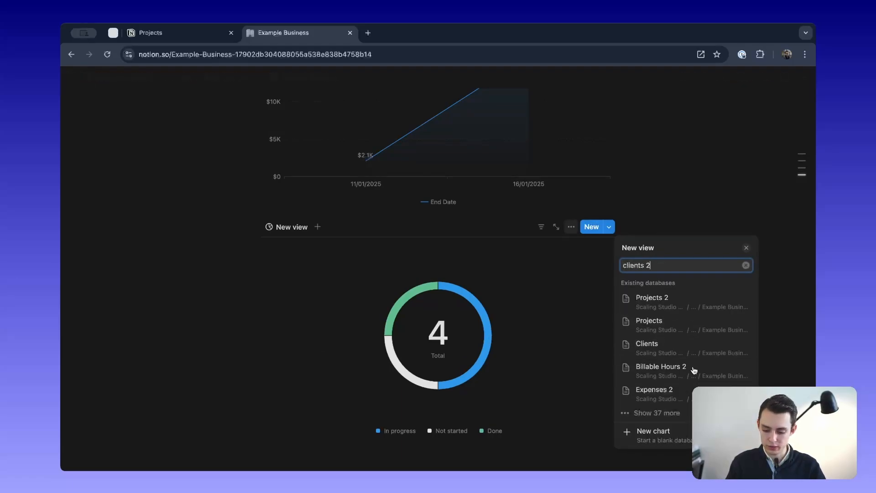
pyautogui.click(694, 206)
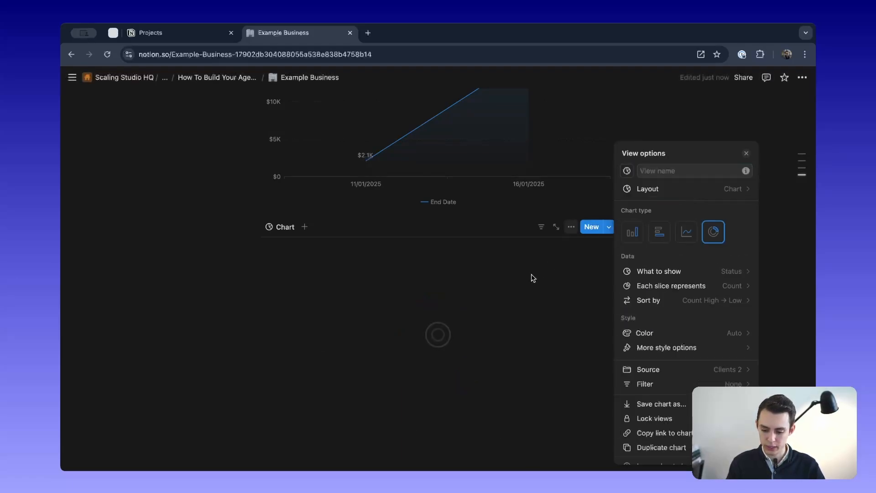
# Step: Make the donut chart show Company, with each slice representing Count
pyautogui.click(721, 272)
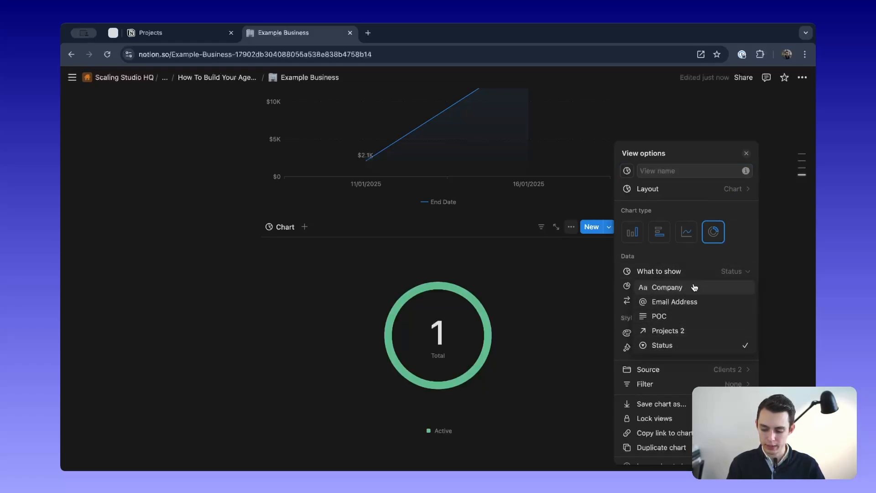
pyautogui.click(694, 287)
pyautogui.click(739, 288)
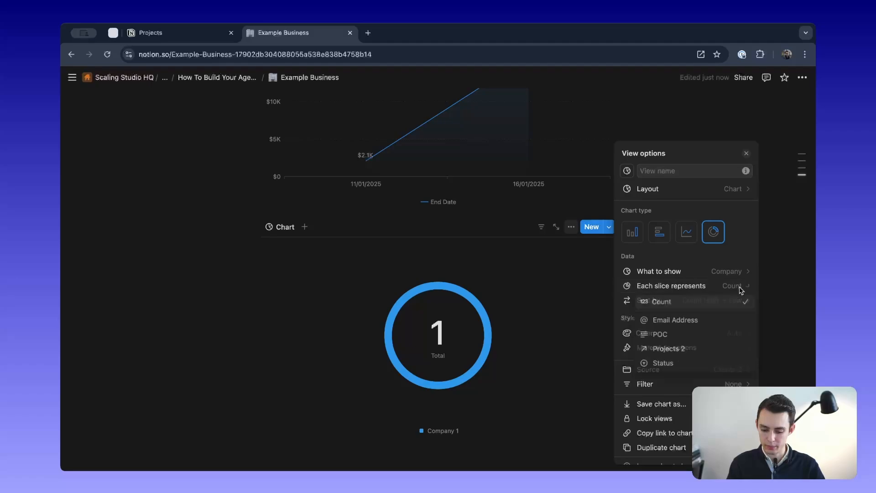
pyautogui.click(709, 302)
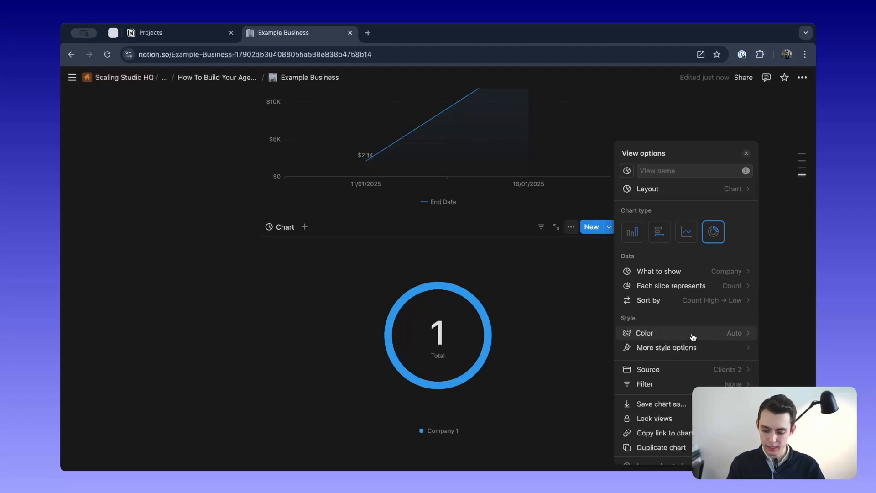
# Step: Turn off the donut chart's legend, set its height to Small, and close the view options
pyautogui.click(714, 355)
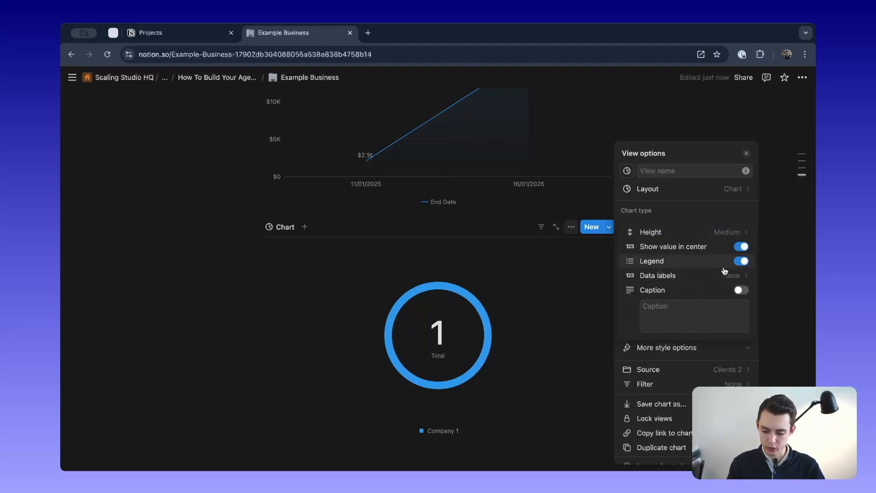
pyautogui.click(741, 261)
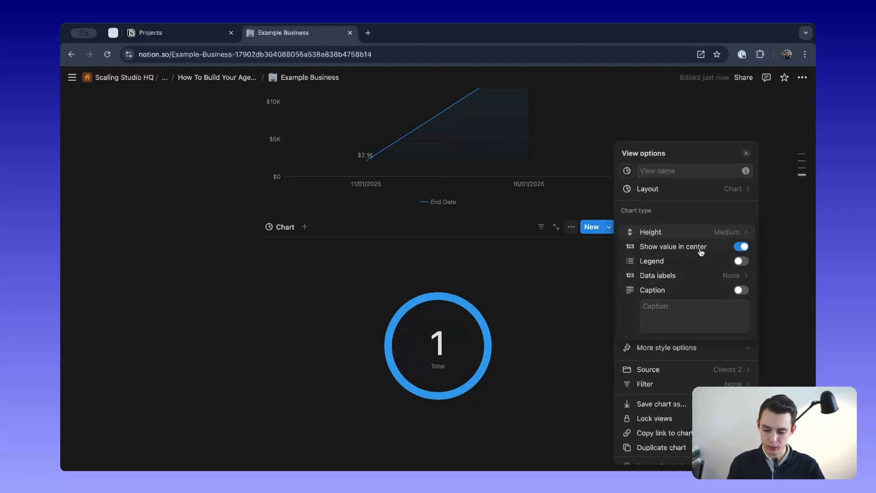
pyautogui.click(563, 290)
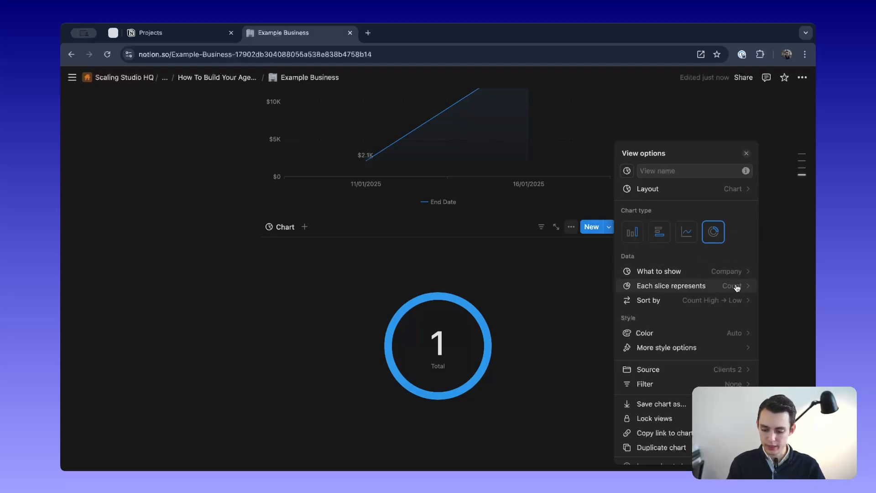
pyautogui.click(721, 356)
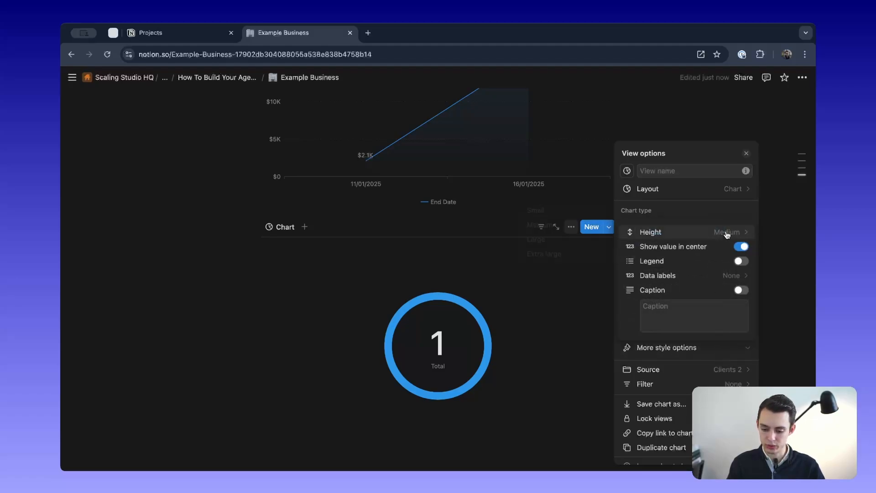
pyautogui.click(724, 231)
pyautogui.click(568, 211)
pyautogui.click(339, 307)
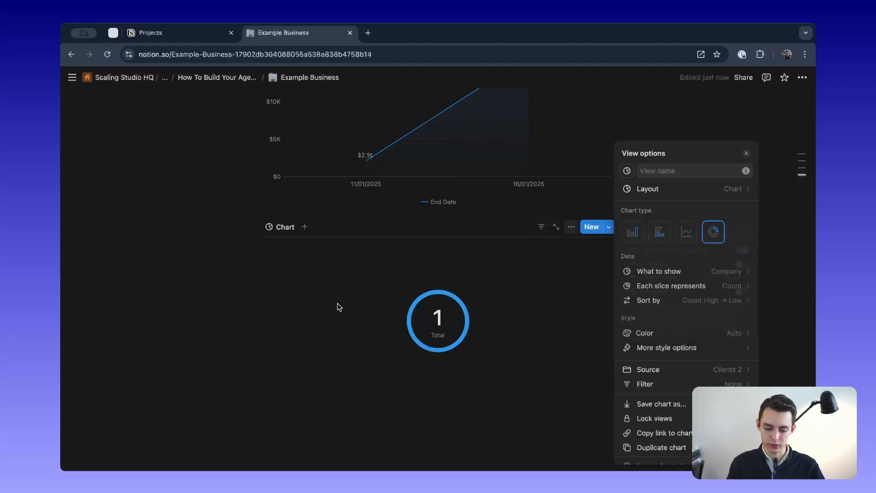
pyautogui.click(339, 307)
# Step: Place the donut chart in a column to the left of the profit line chart and narrow that column
pyautogui.scroll(5, 338, 306)
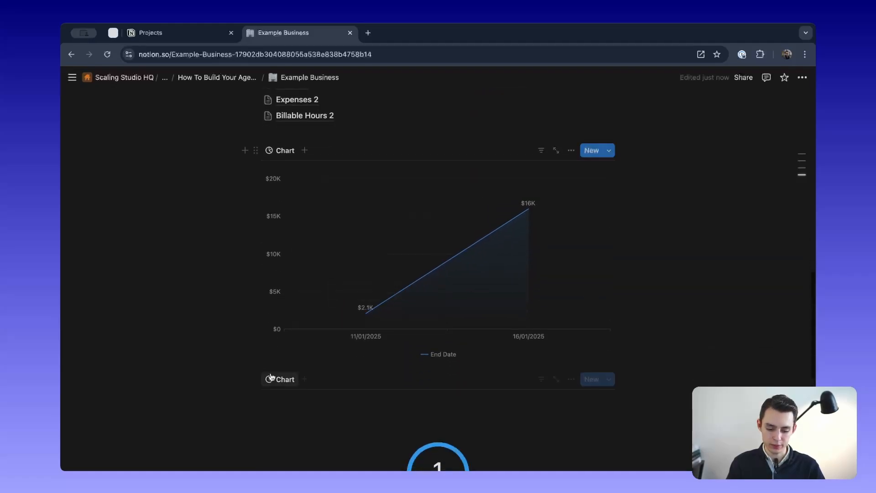
pyautogui.moveTo(257, 379); pyautogui.dragTo(238, 178)
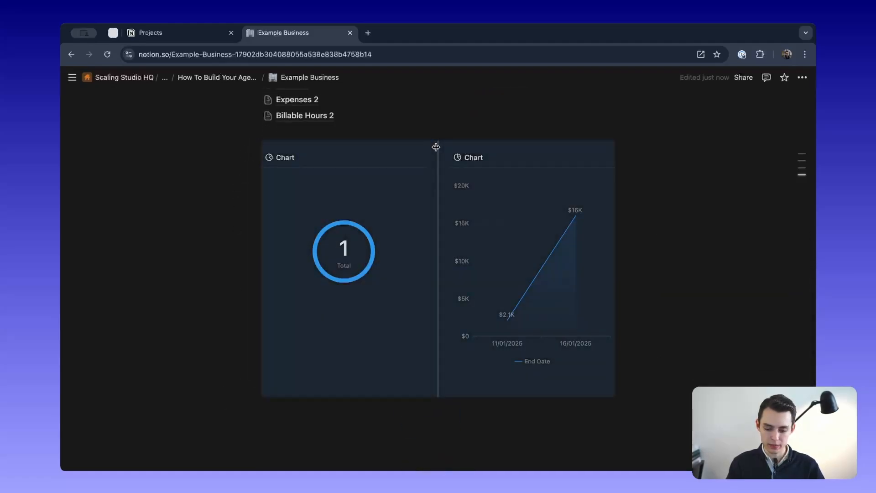
pyautogui.moveTo(412, 148); pyautogui.dragTo(366, 156)
pyautogui.moveTo(340, 158); pyautogui.dragTo(355, 157)
pyautogui.scroll(2, 290, 209)
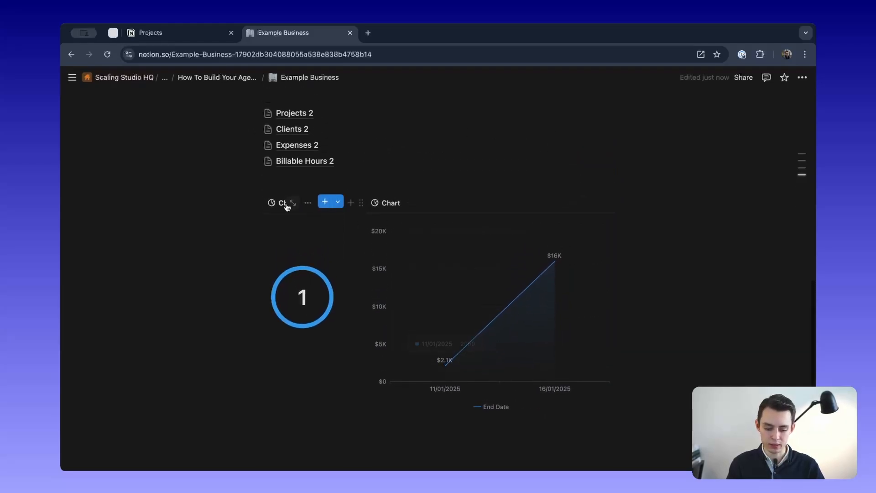
# Step: Rename the donut chart's view to Clients and close its view options
pyautogui.click(283, 204)
pyautogui.click(278, 238)
pyautogui.click(275, 203)
pyautogui.click(345, 239)
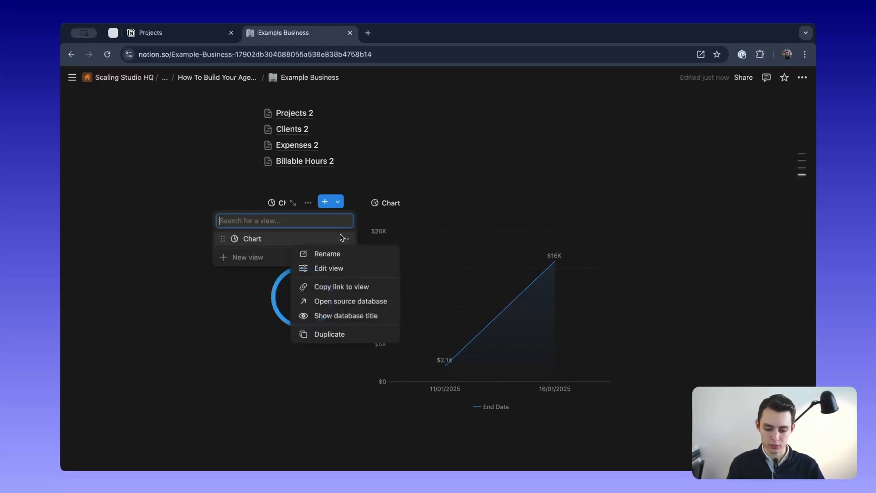
pyautogui.click(327, 268)
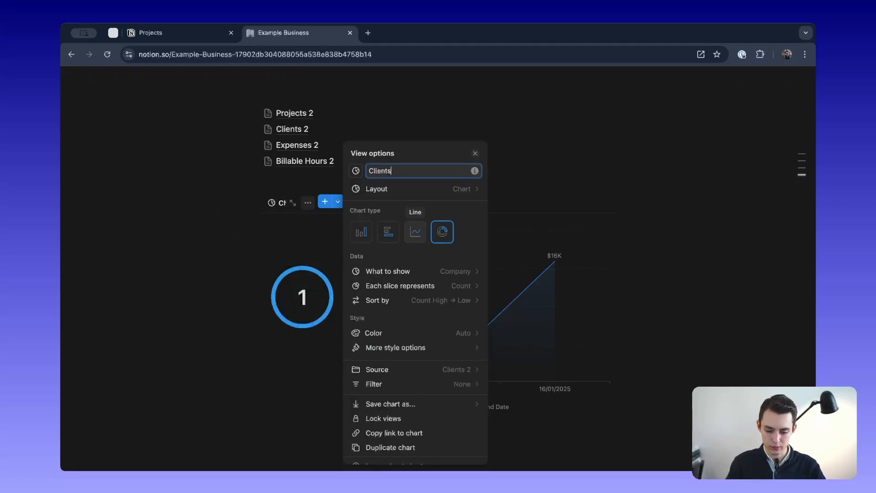
pyautogui.click(528, 153)
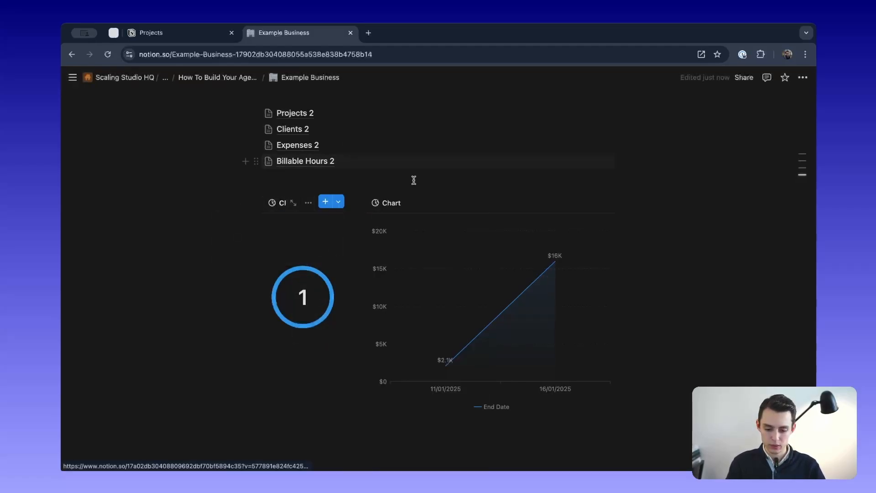
# Step: Rename the profit line chart's view to P&L
pyautogui.click(389, 203)
pyautogui.click(417, 235)
pyautogui.write('P&')
pyautogui.press('Return')
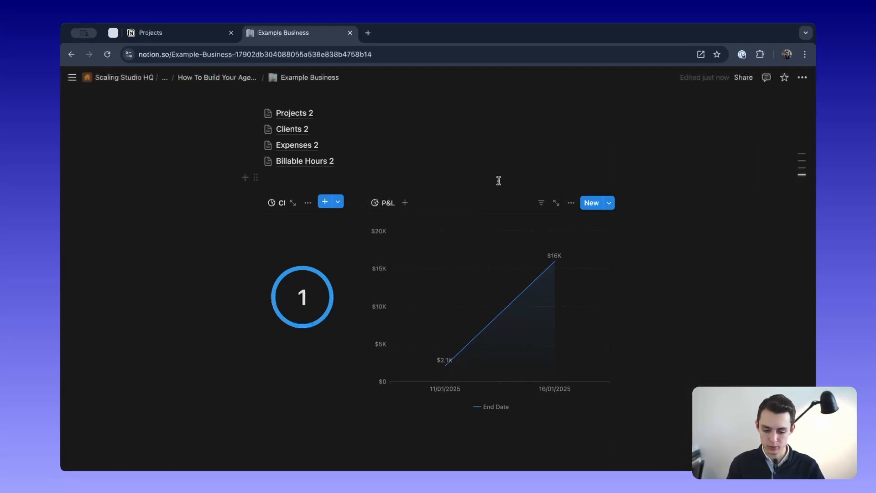
pyautogui.scroll(7, 441, 286)
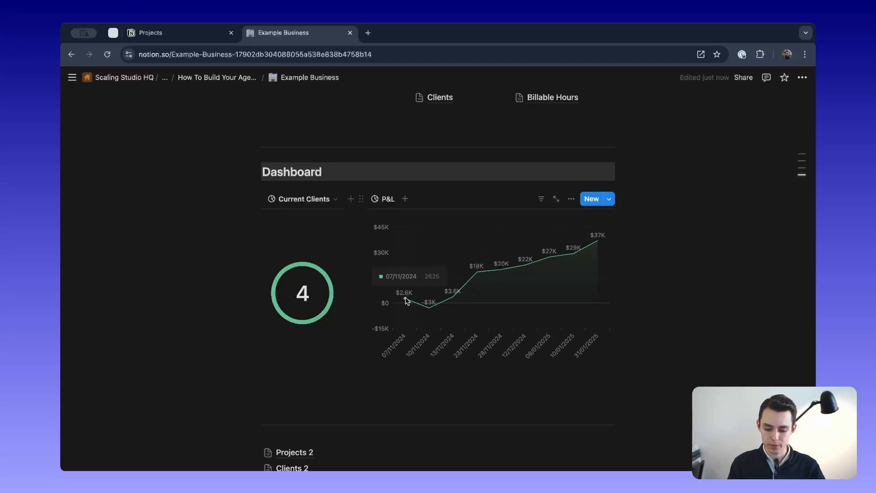
pyautogui.scroll(1, 407, 300)
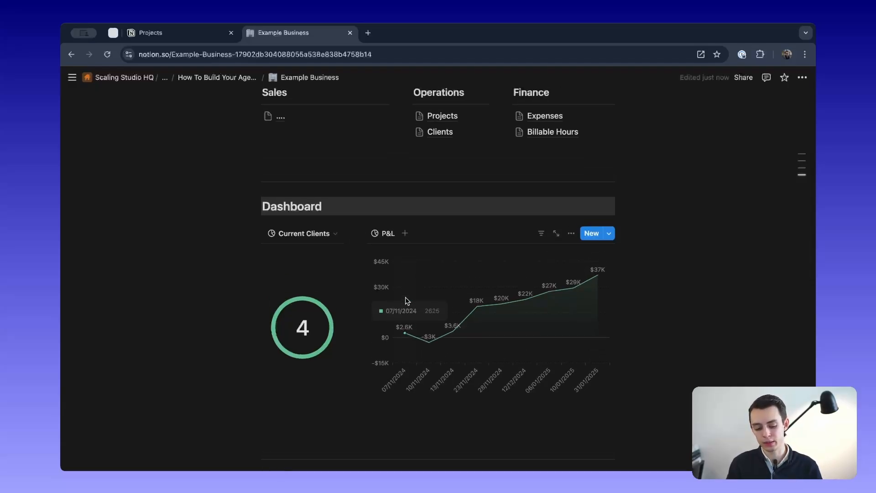
pyautogui.scroll(5, 323, 238)
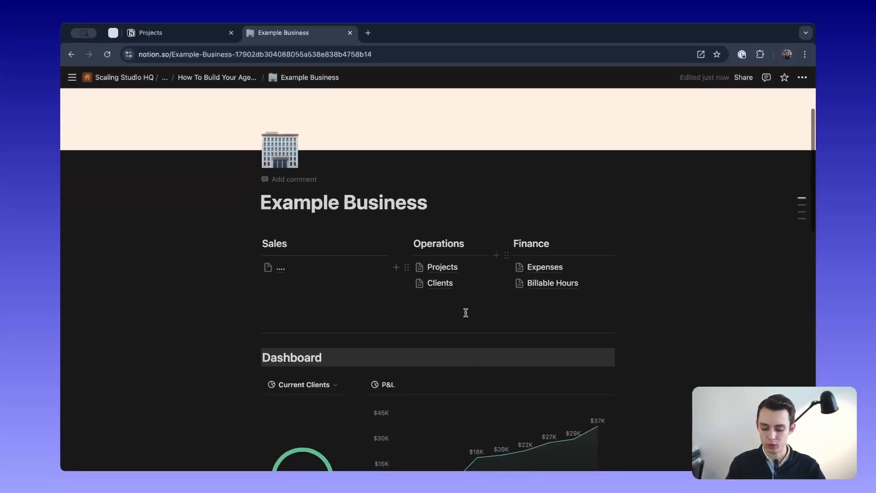
pyautogui.scroll(-5, 455, 315)
pyautogui.click(379, 350)
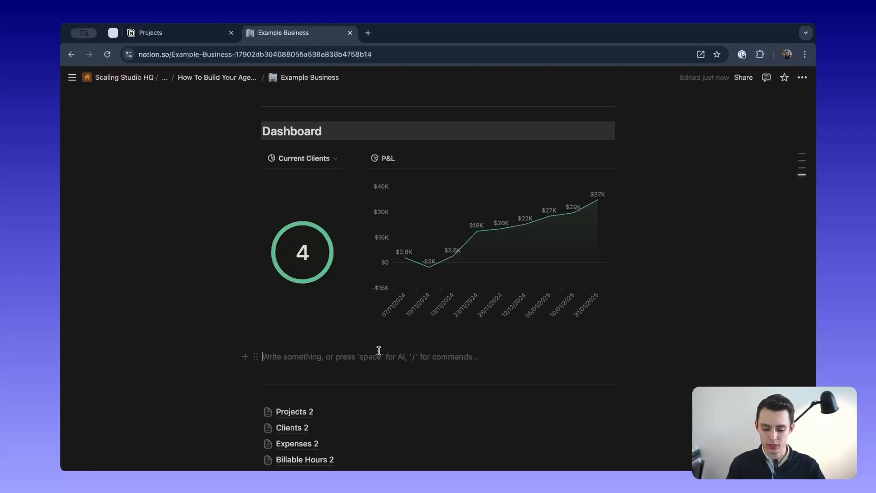
pyautogui.write('/chart')
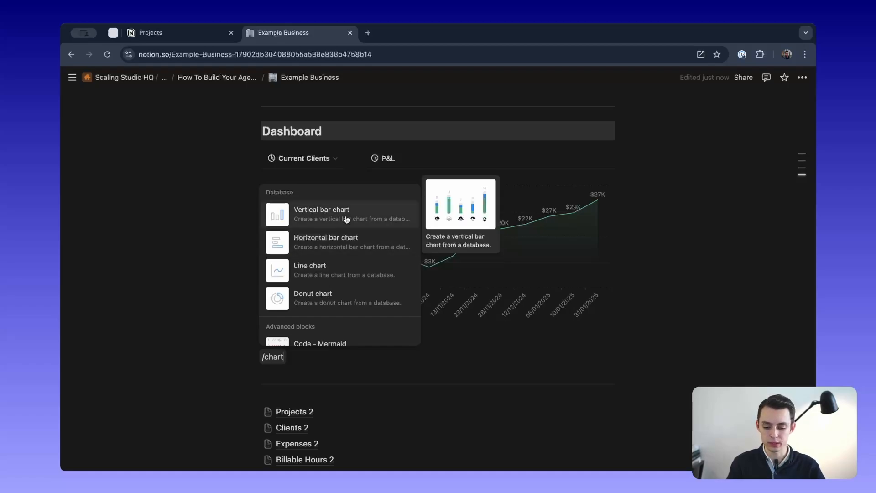
pyautogui.click(352, 413)
pyautogui.click(220, 77)
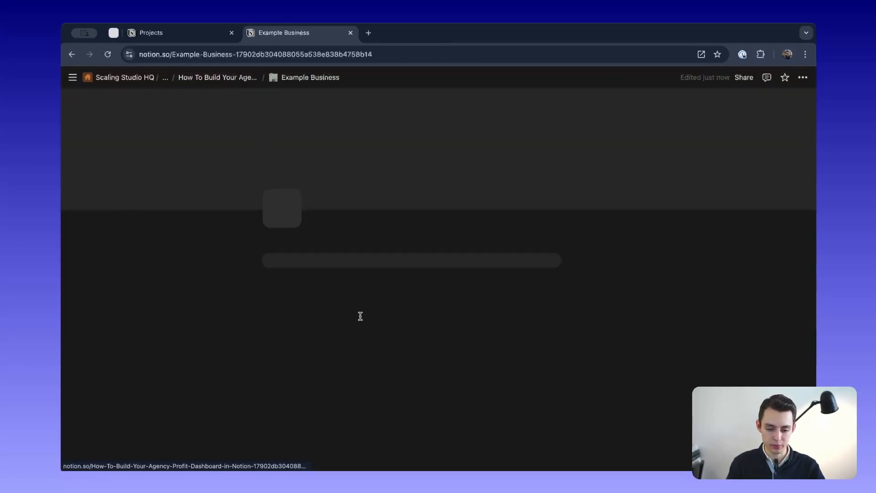
# Step: Open the Billable Hours 2 database and add a Chart view to it
pyautogui.scroll(-10, 369, 336)
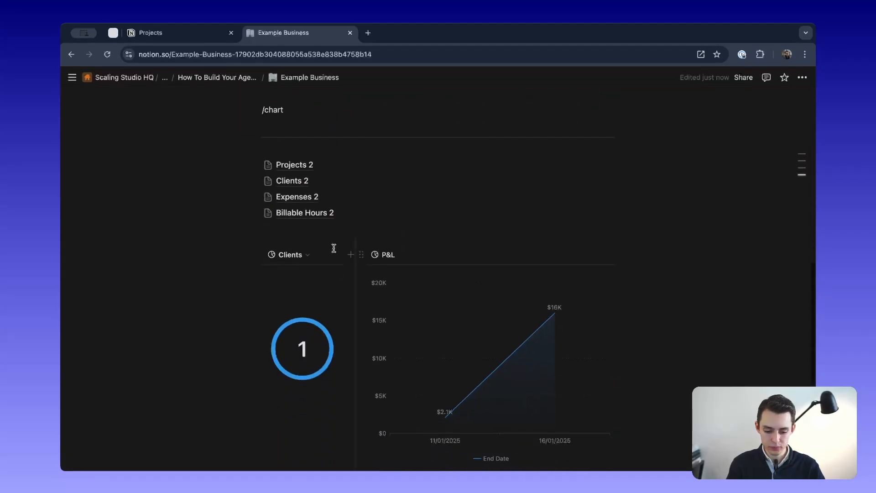
pyautogui.click(319, 213)
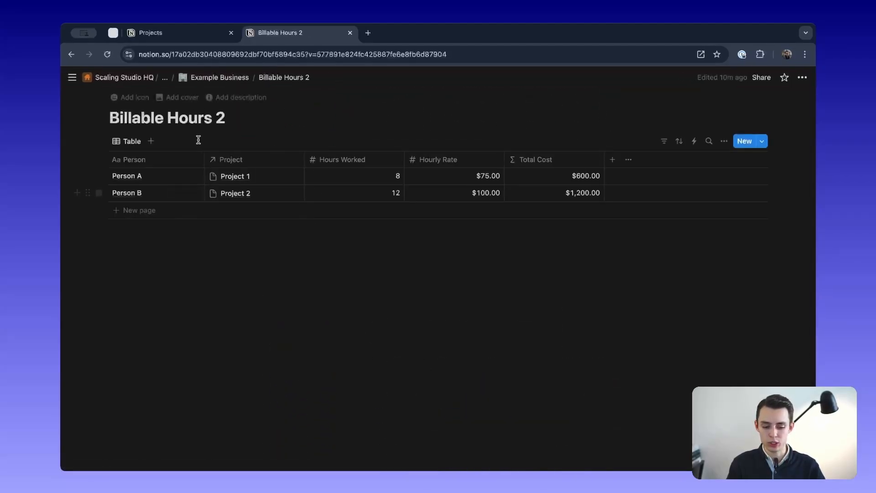
pyautogui.click(151, 141)
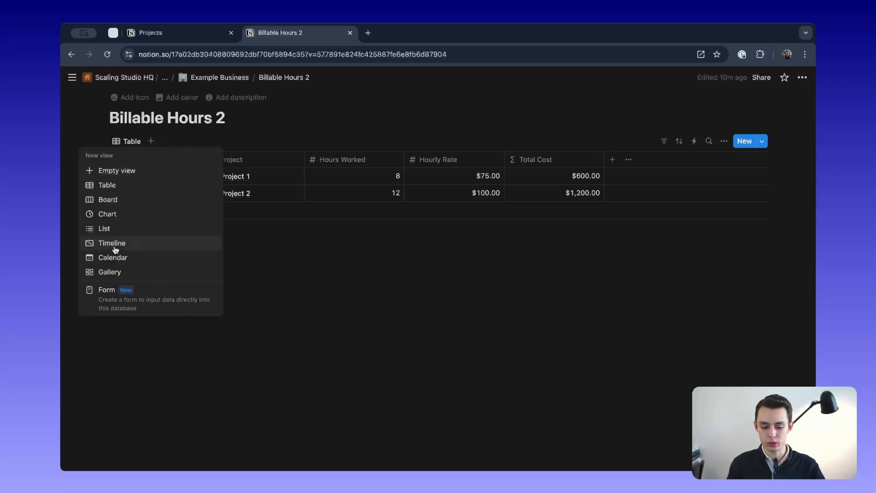
pyautogui.click(126, 219)
# Step: Set the new vertical bar chart's X axis to show Person
pyautogui.click(155, 141)
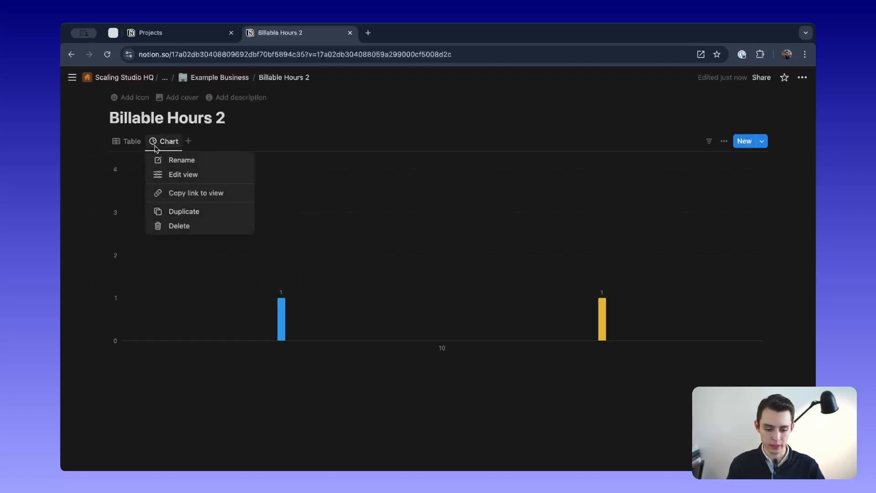
pyautogui.click(162, 174)
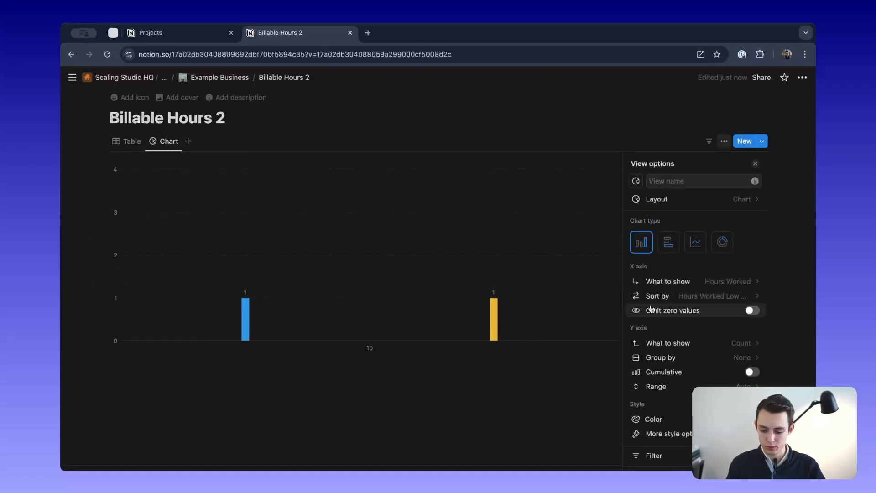
pyautogui.scroll(-2, 711, 282)
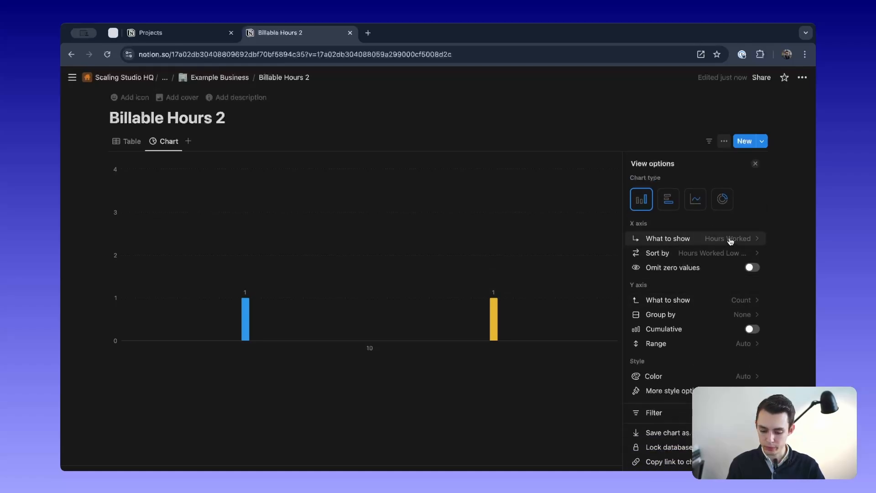
pyautogui.click(730, 241)
pyautogui.click(674, 284)
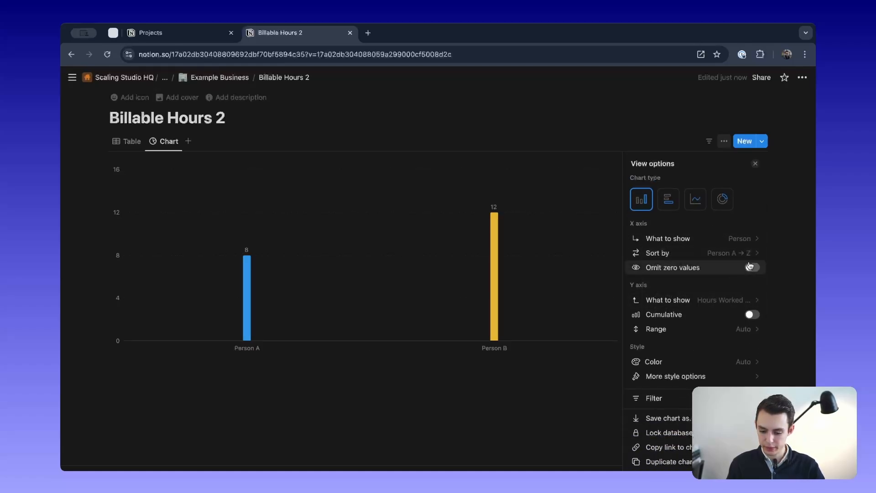
# Step: Examine the bar chart's Y-axis measures, filter properties and remaining view options without changing them
pyautogui.click(732, 302)
pyautogui.click(711, 301)
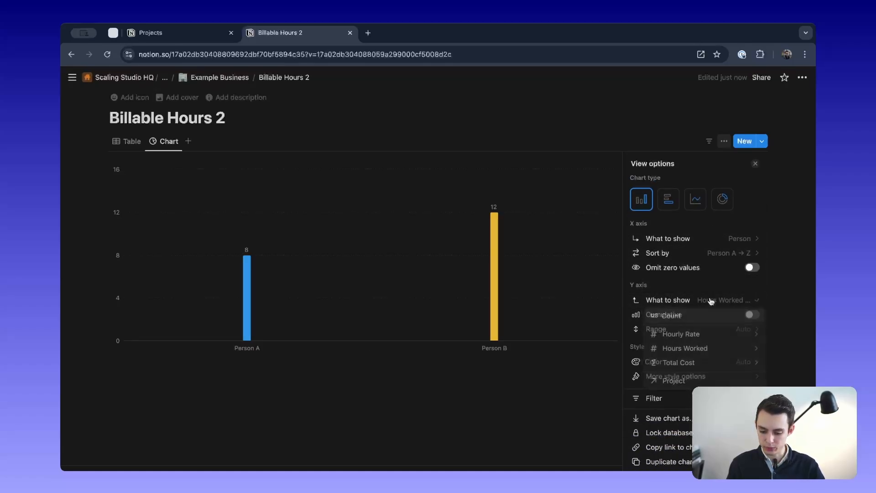
pyautogui.click(739, 301)
pyautogui.moveTo(722, 349)
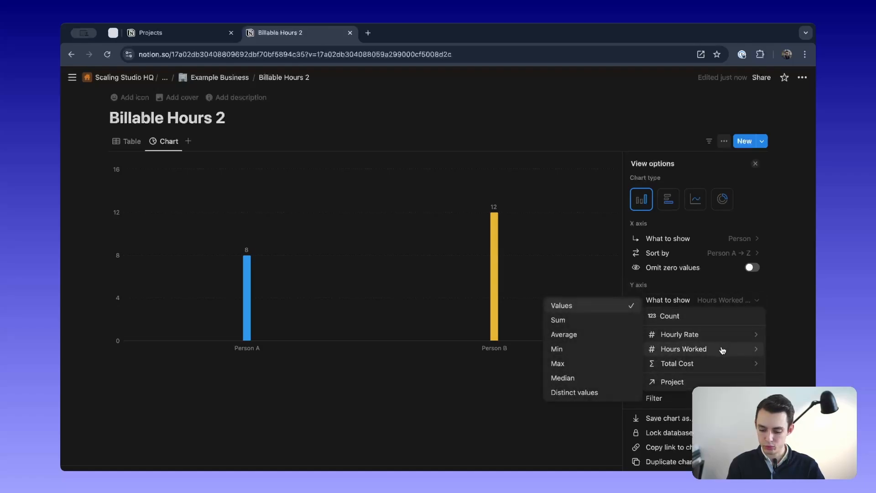
pyautogui.click(778, 348)
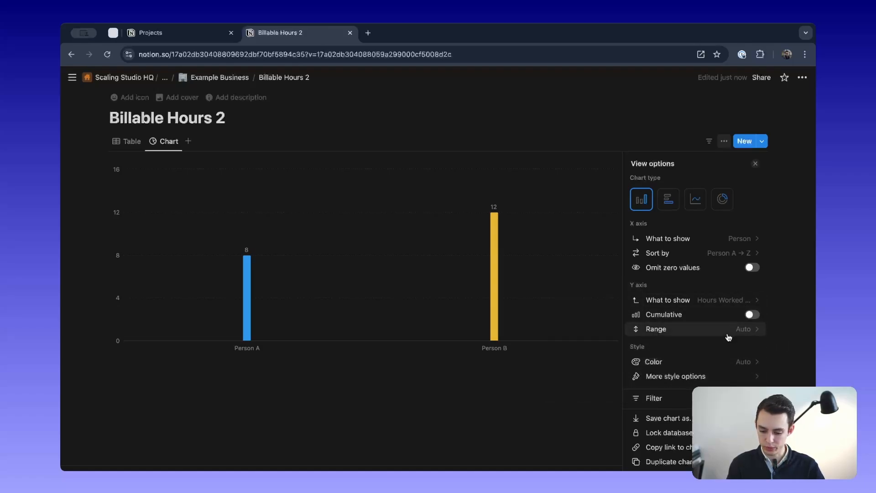
pyautogui.scroll(-2, 728, 337)
pyautogui.click(723, 366)
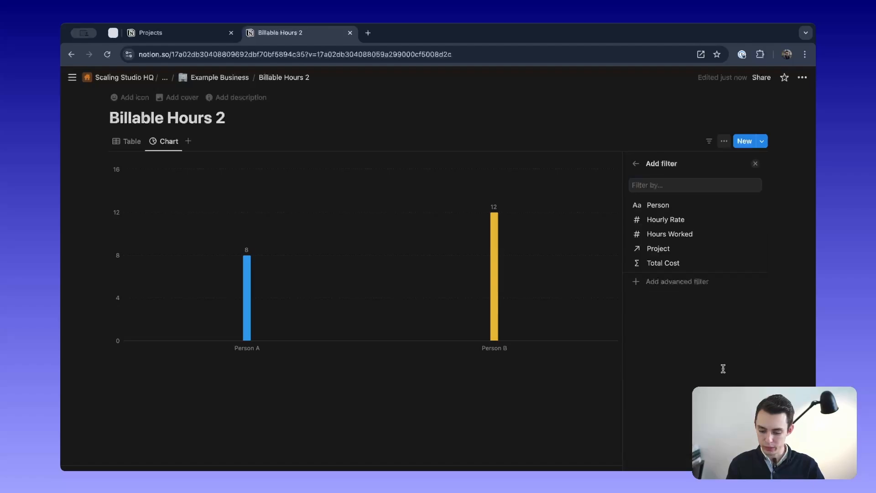
pyautogui.click(636, 164)
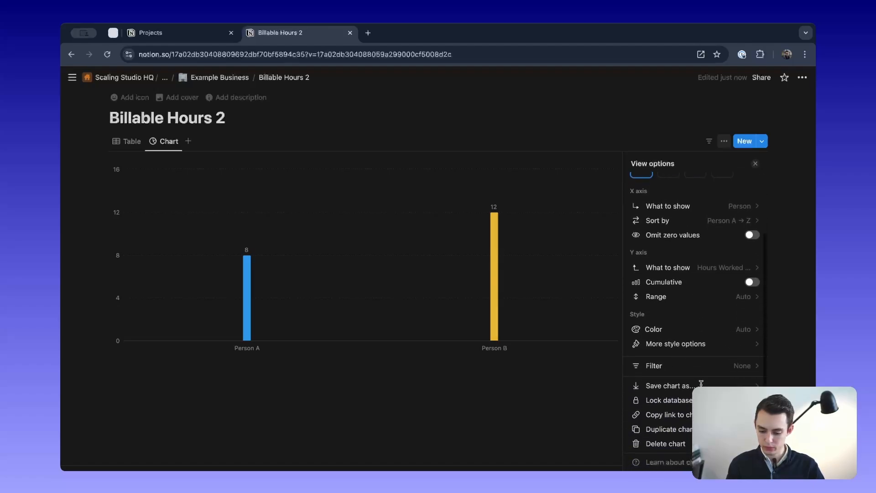
pyautogui.scroll(3, 700, 386)
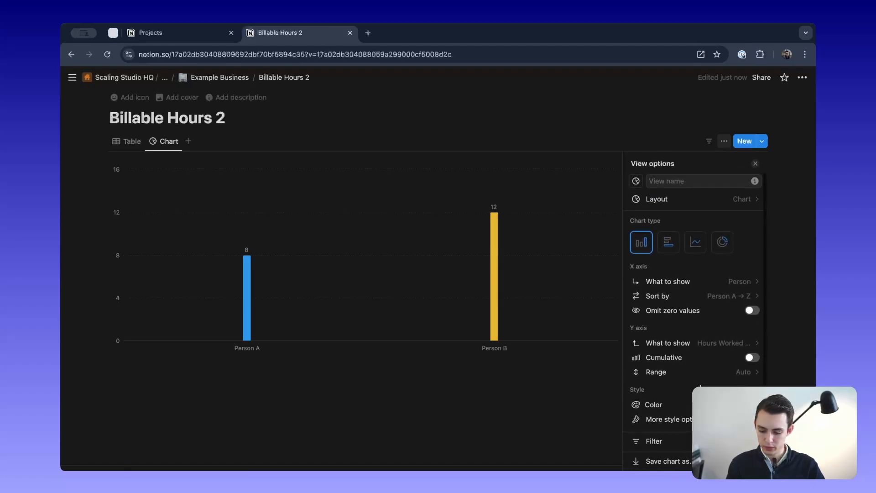
pyautogui.scroll(-3, 700, 383)
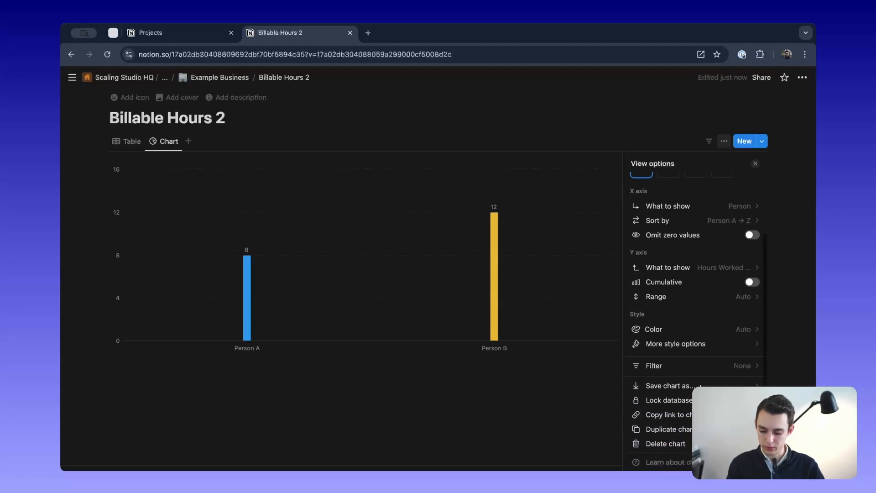
pyautogui.scroll(2, 709, 363)
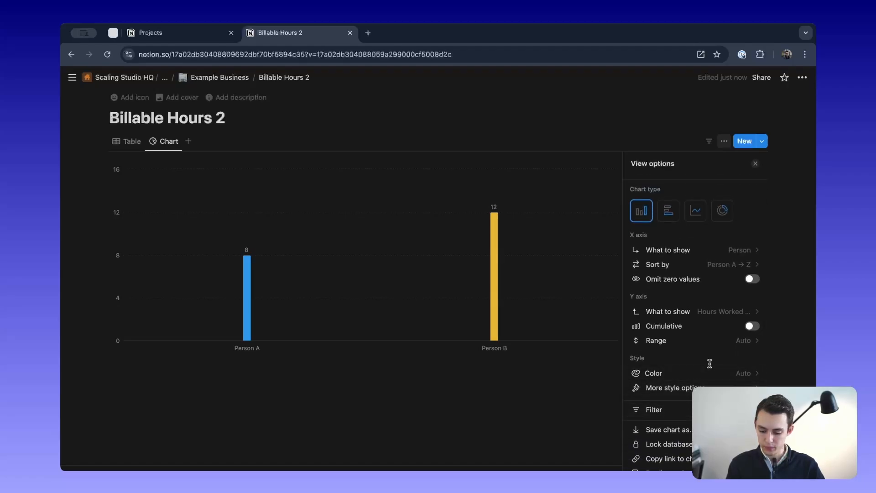
pyautogui.click(709, 314)
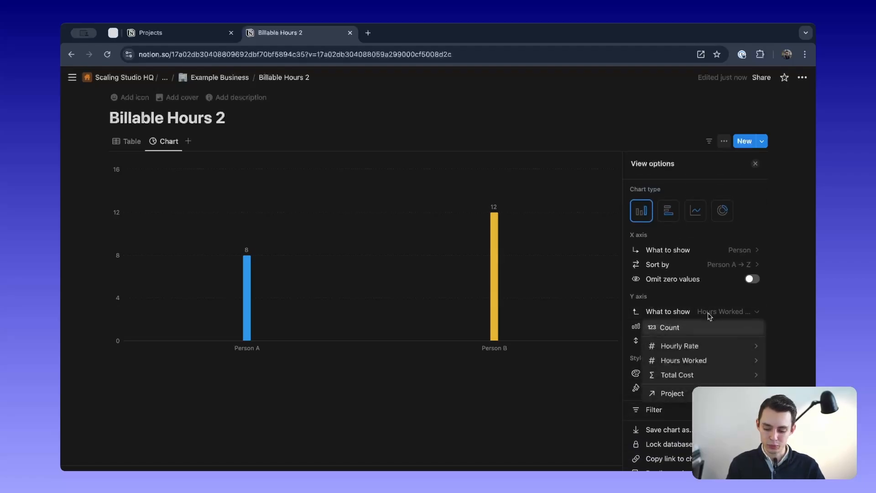
pyautogui.click(396, 279)
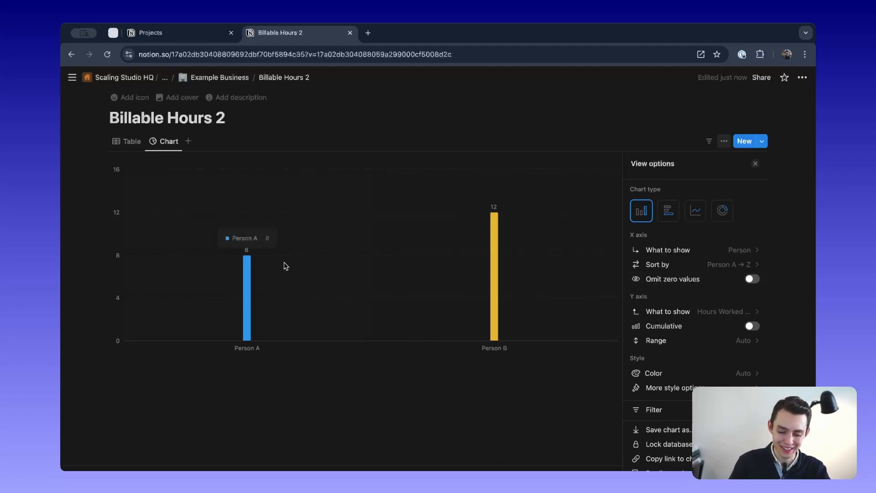
# Step: Add a blank row to the Billable Hours 2 table and link Project 2 to Person A as a second project
pyautogui.click(134, 143)
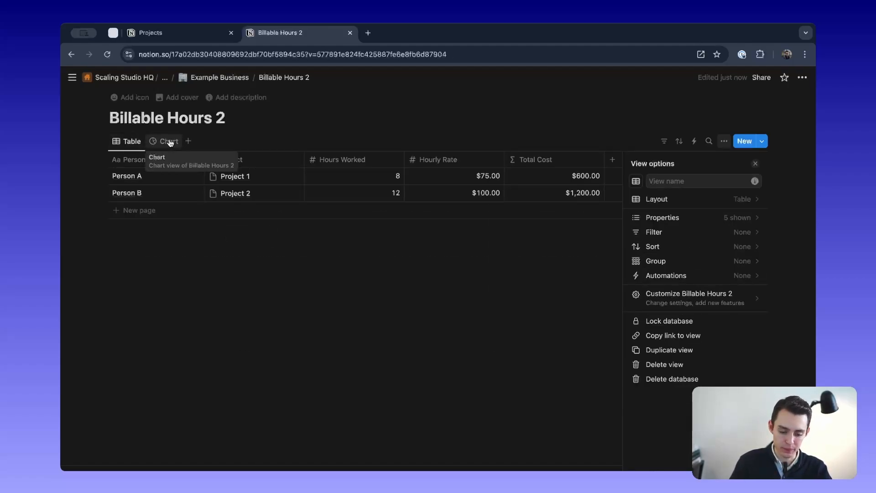
pyautogui.click(147, 207)
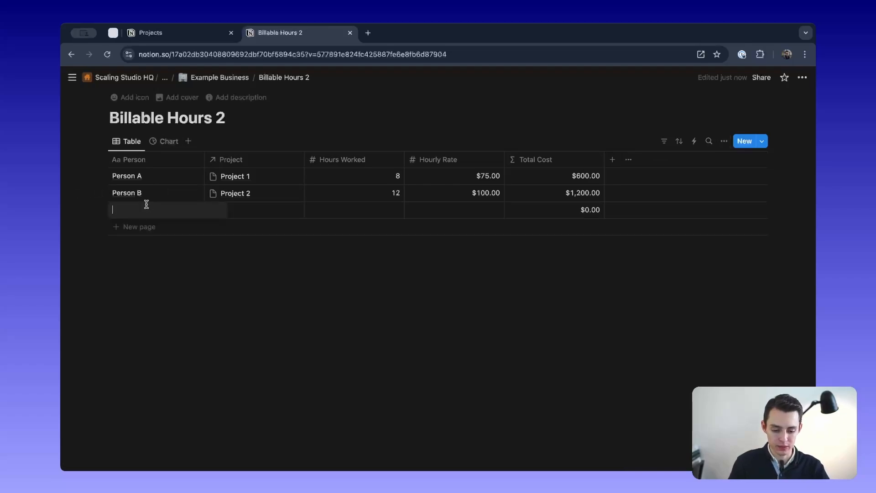
pyautogui.click(276, 181)
pyautogui.click(254, 245)
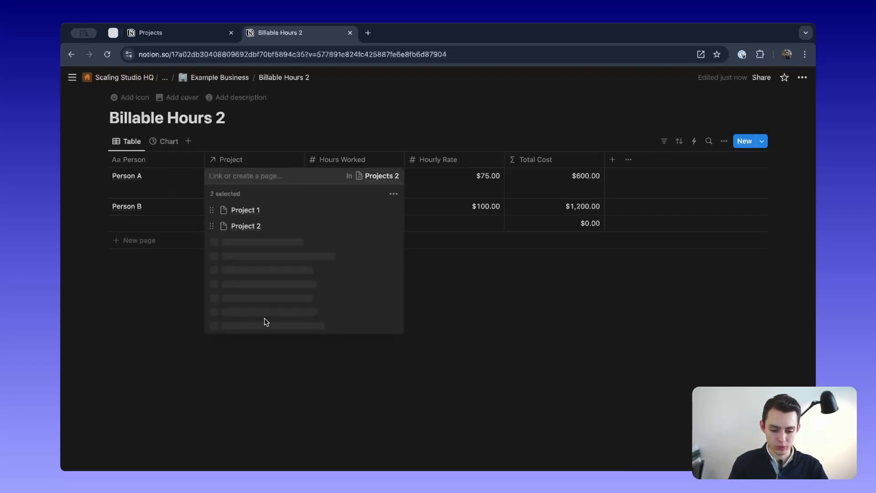
pyautogui.click(178, 303)
# Step: Try the Cumulative option on the hours-worked bar chart and turn it back off
pyautogui.click(163, 141)
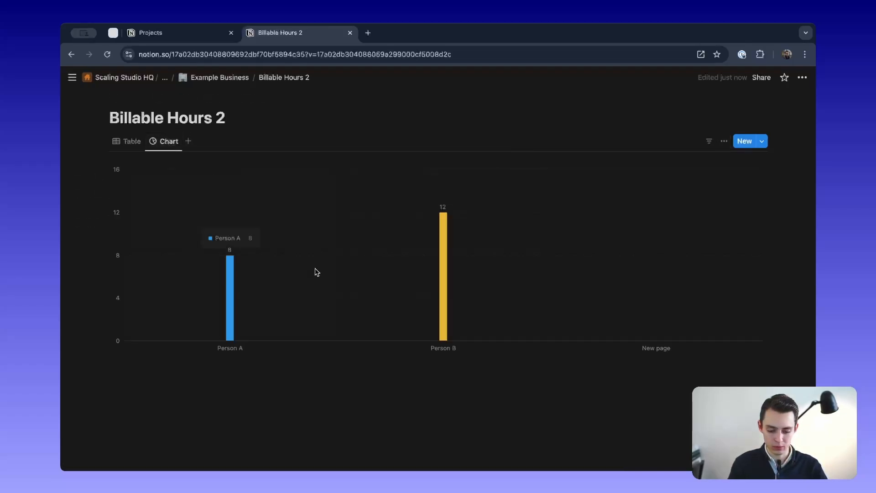
pyautogui.click(167, 141)
pyautogui.click(178, 174)
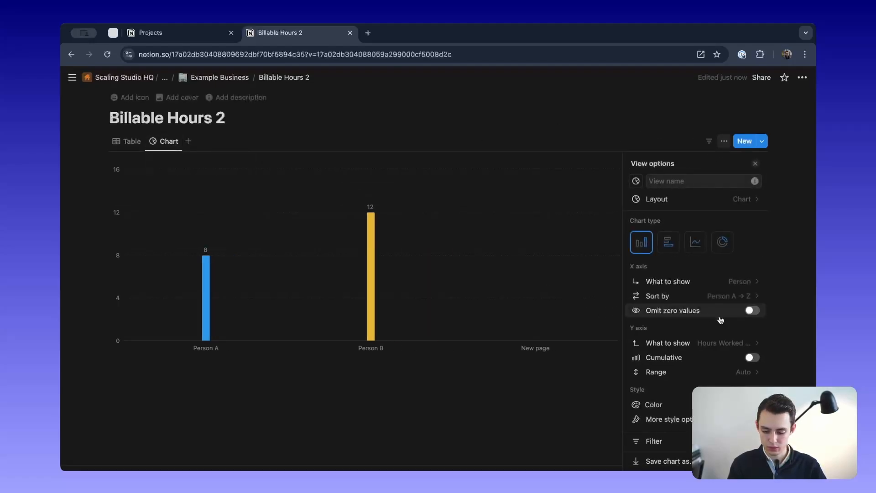
pyautogui.click(752, 341)
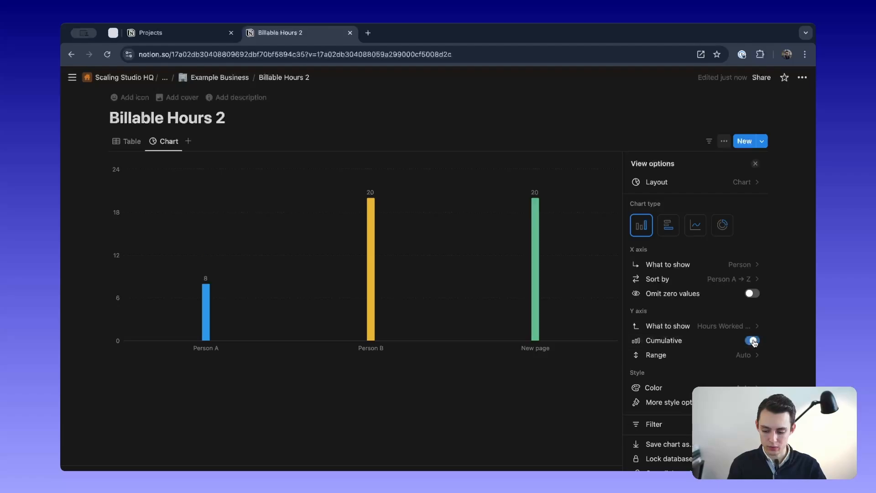
pyautogui.click(754, 341)
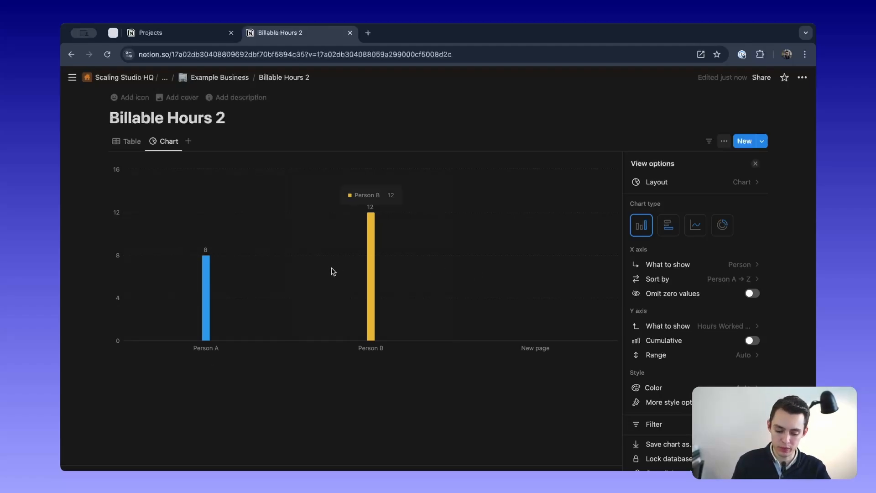
pyautogui.click(685, 264)
pyautogui.click(264, 123)
# Step: Switch Billable Hours 2 back to its table view and return to the Example Business page
pyautogui.click(123, 141)
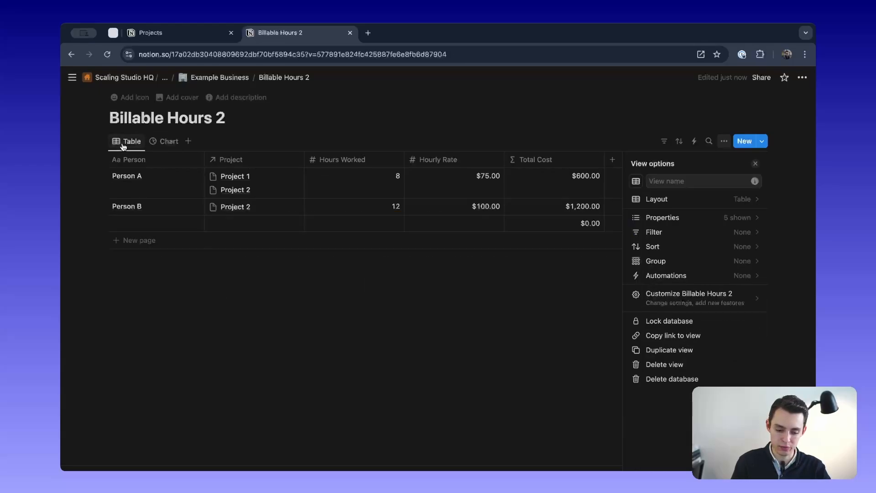
pyautogui.click(242, 289)
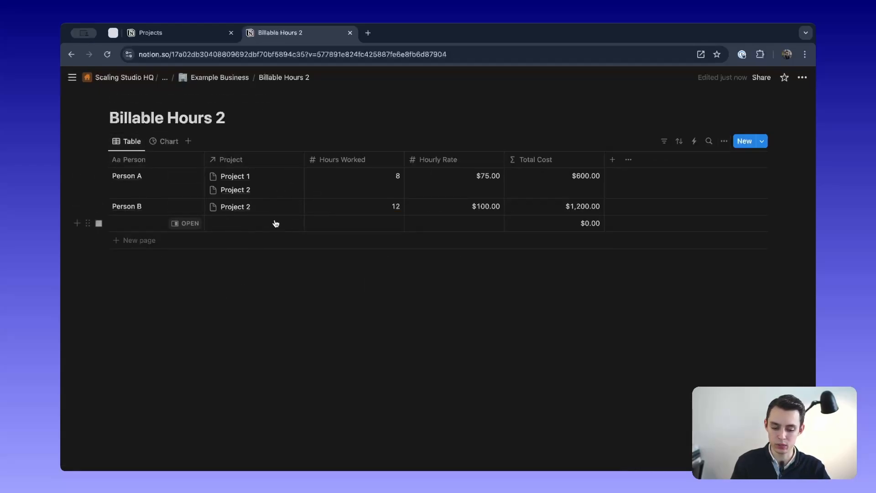
pyautogui.click(694, 141)
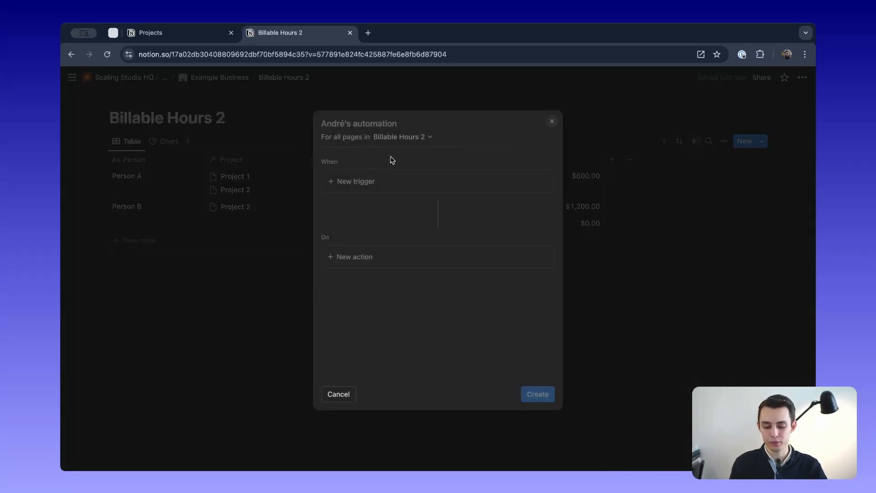
pyautogui.click(211, 290)
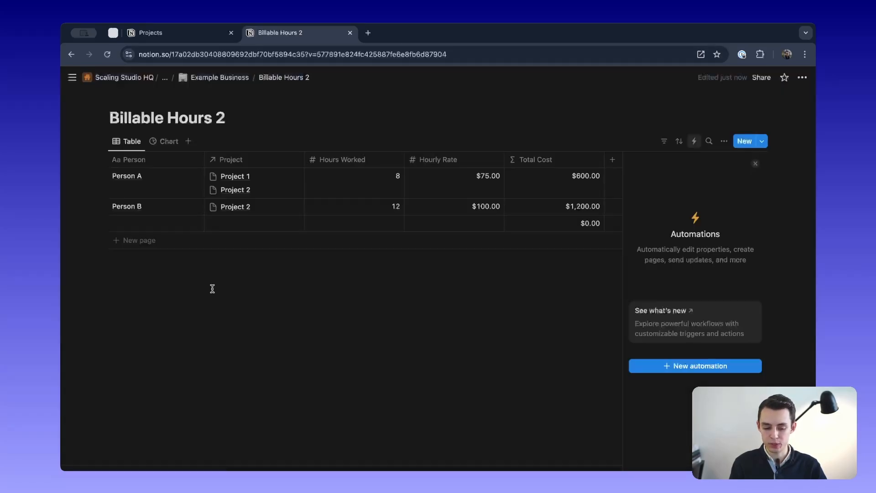
pyautogui.click(219, 77)
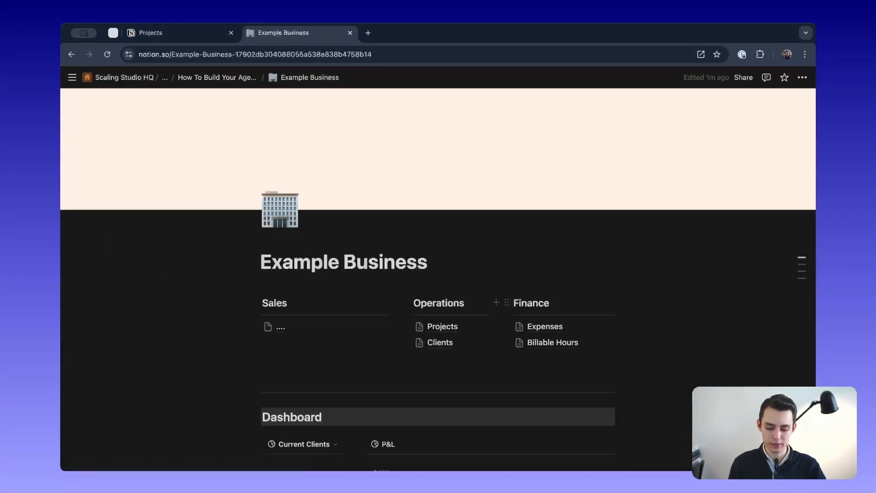